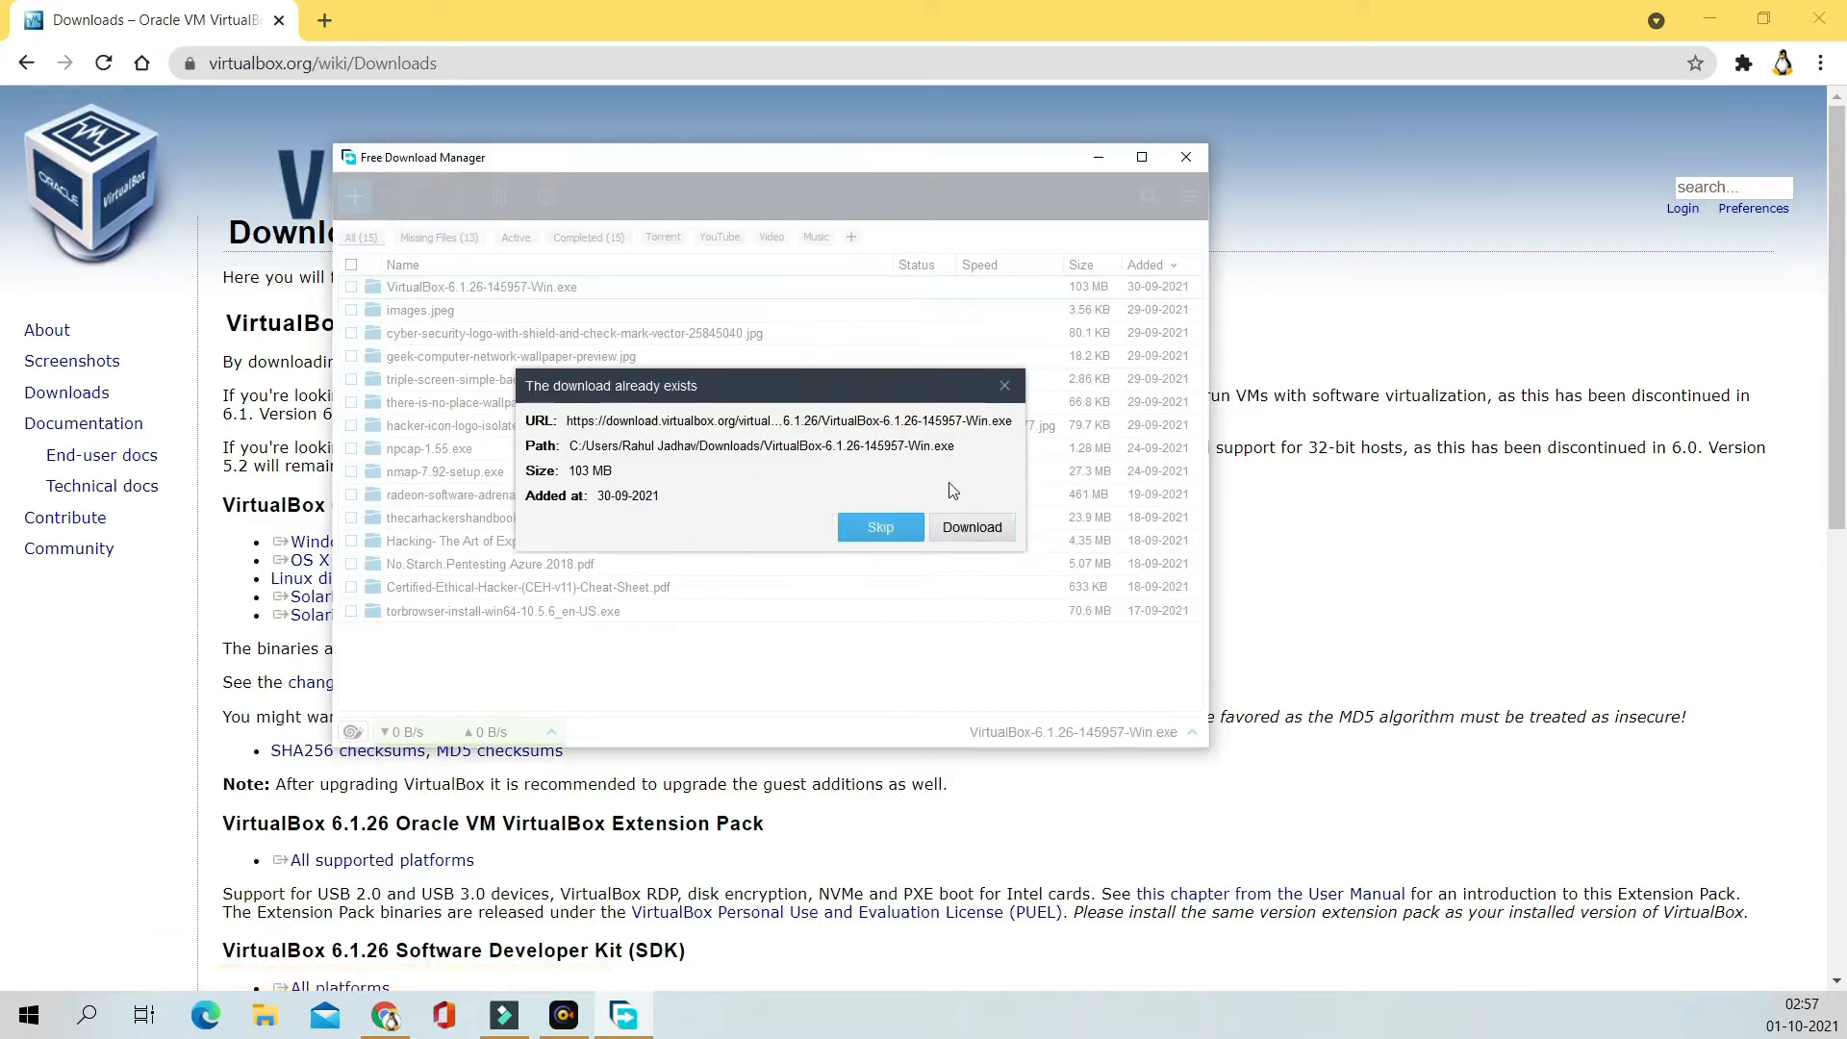
Step: Skip re-downloading VirtualBox-6.1.26-145957-Win.exe and minimize Free Download Manager
click(890, 529)
click(1172, 158)
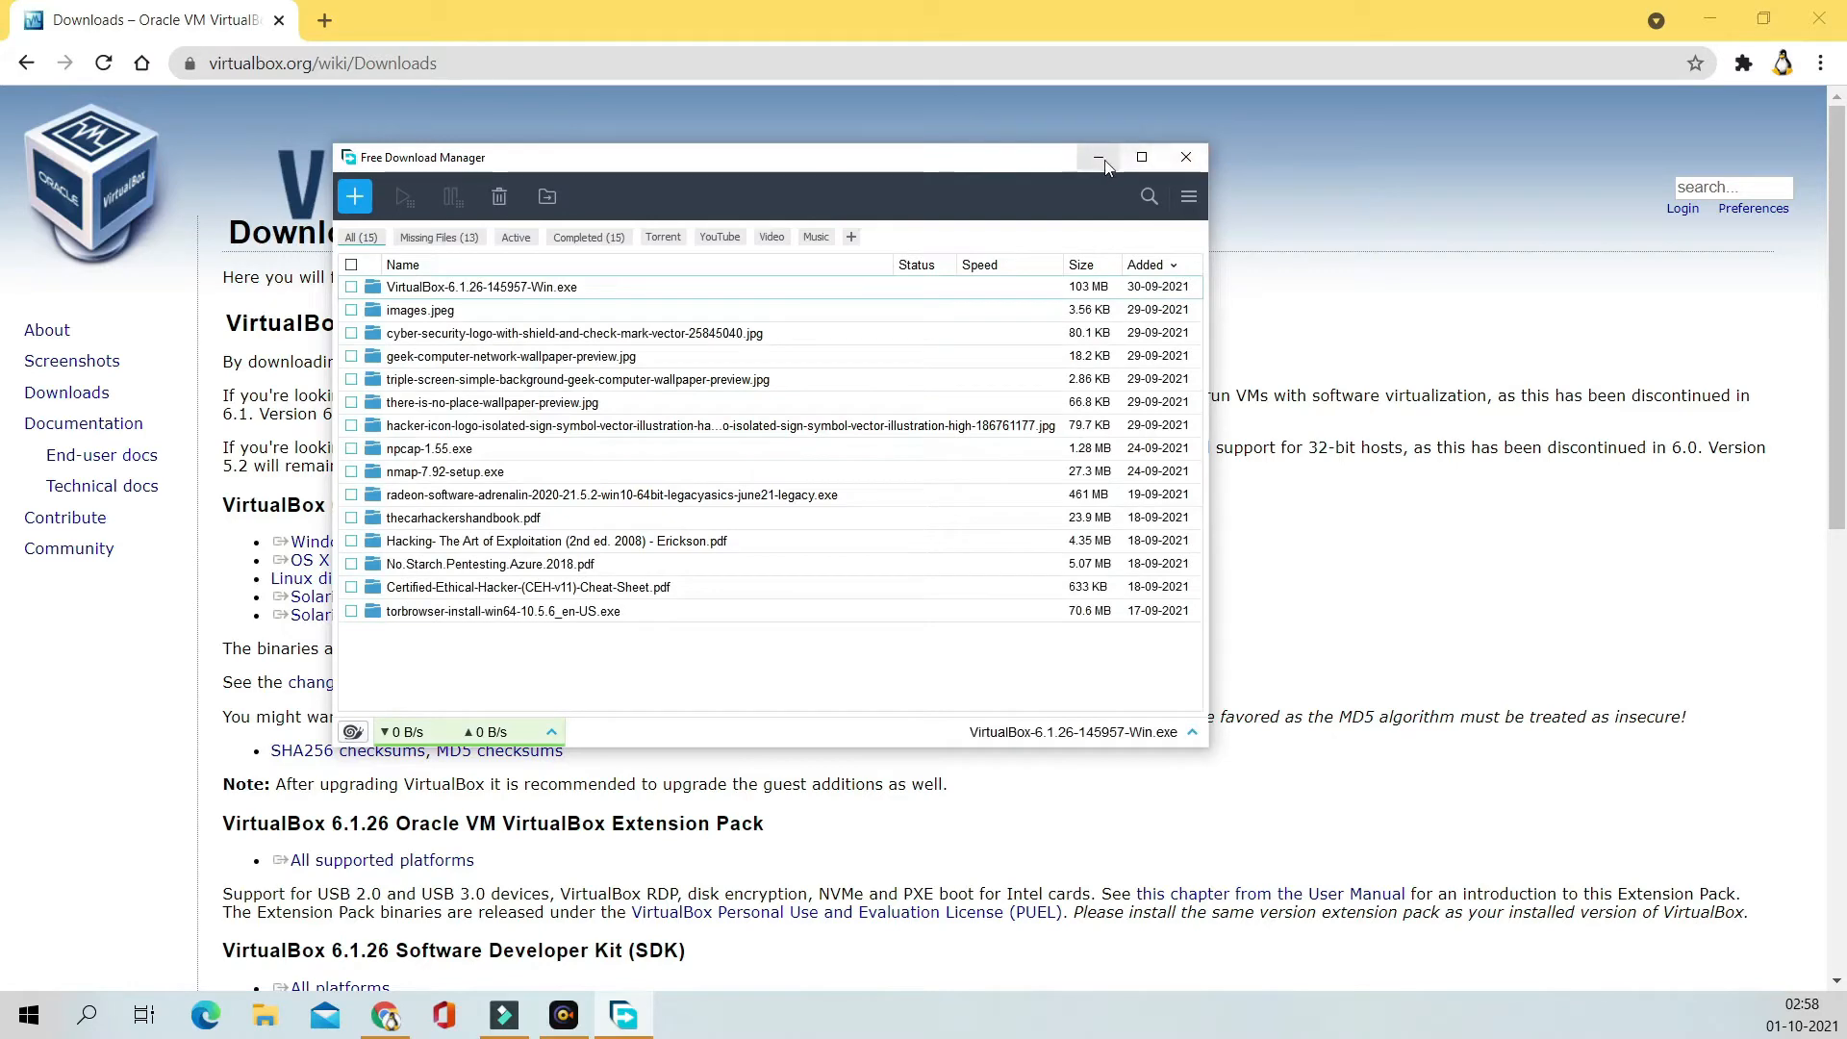
Step: In a new tab, search Google for 'kali linux download' and open the Get Kali result
click(325, 20)
text(kal)
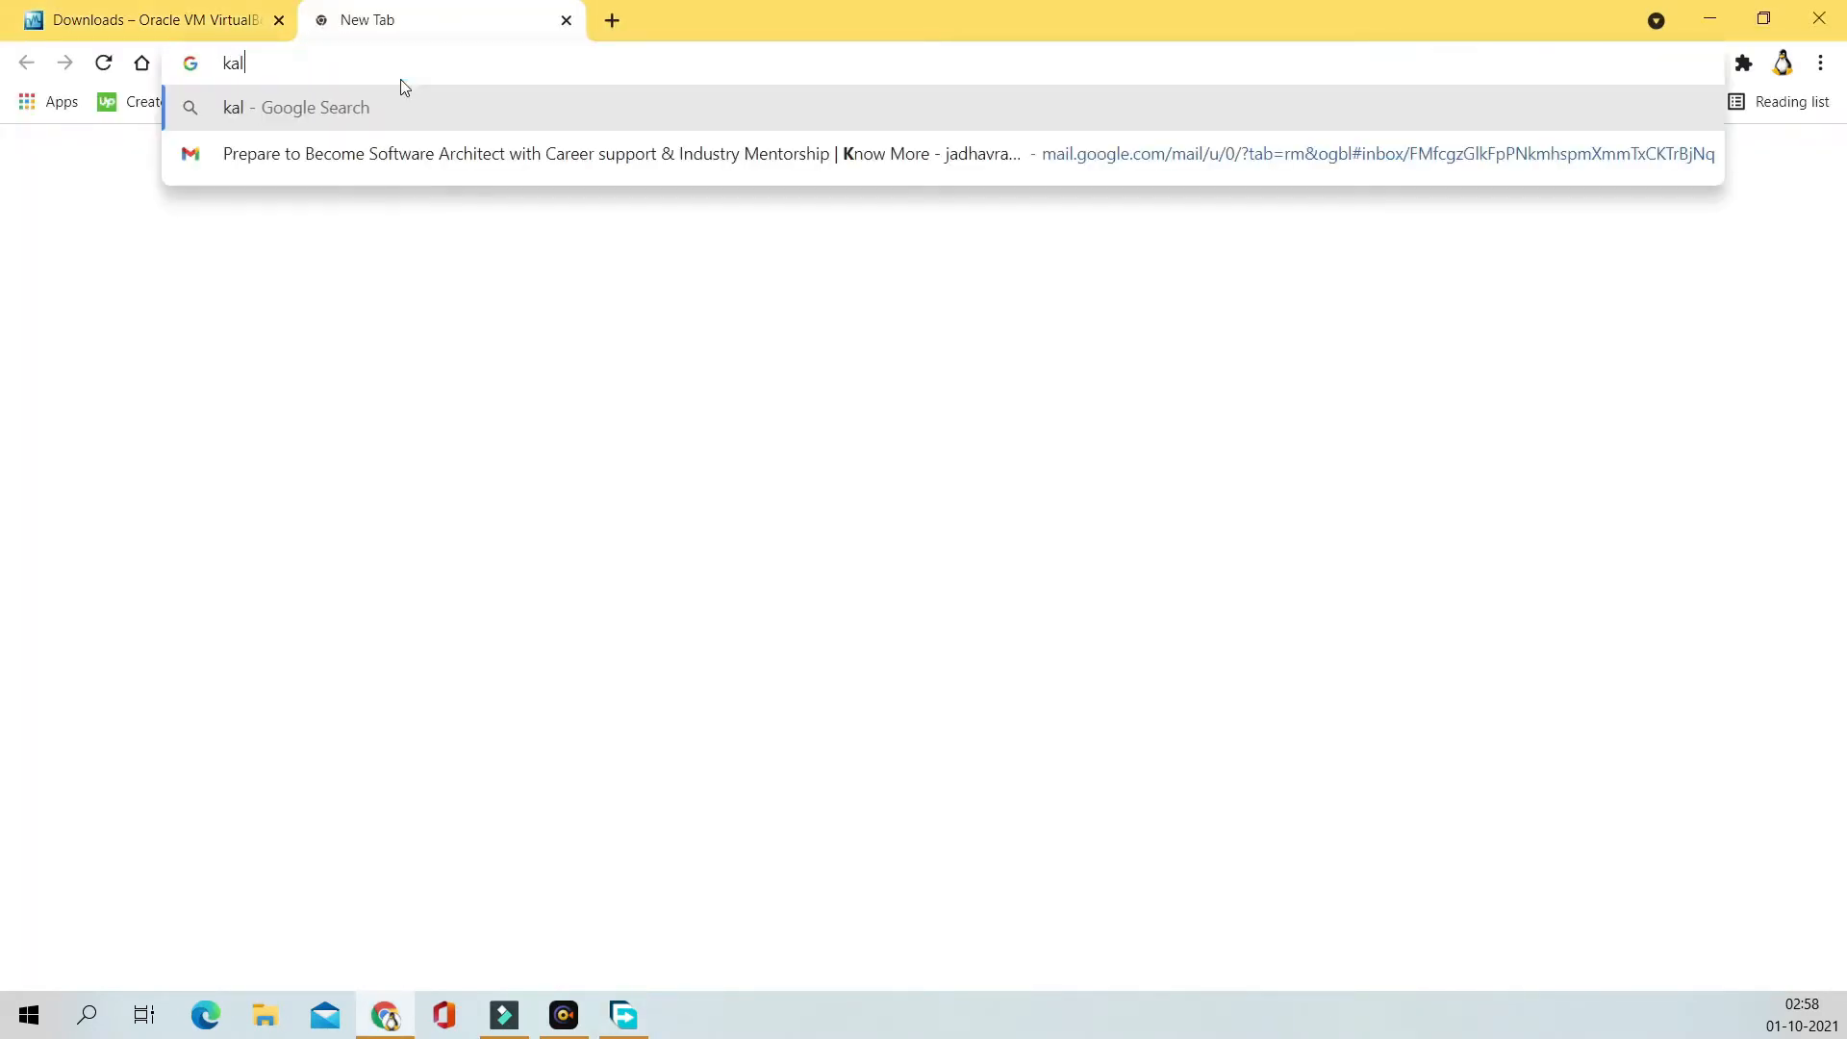
text(i linux )
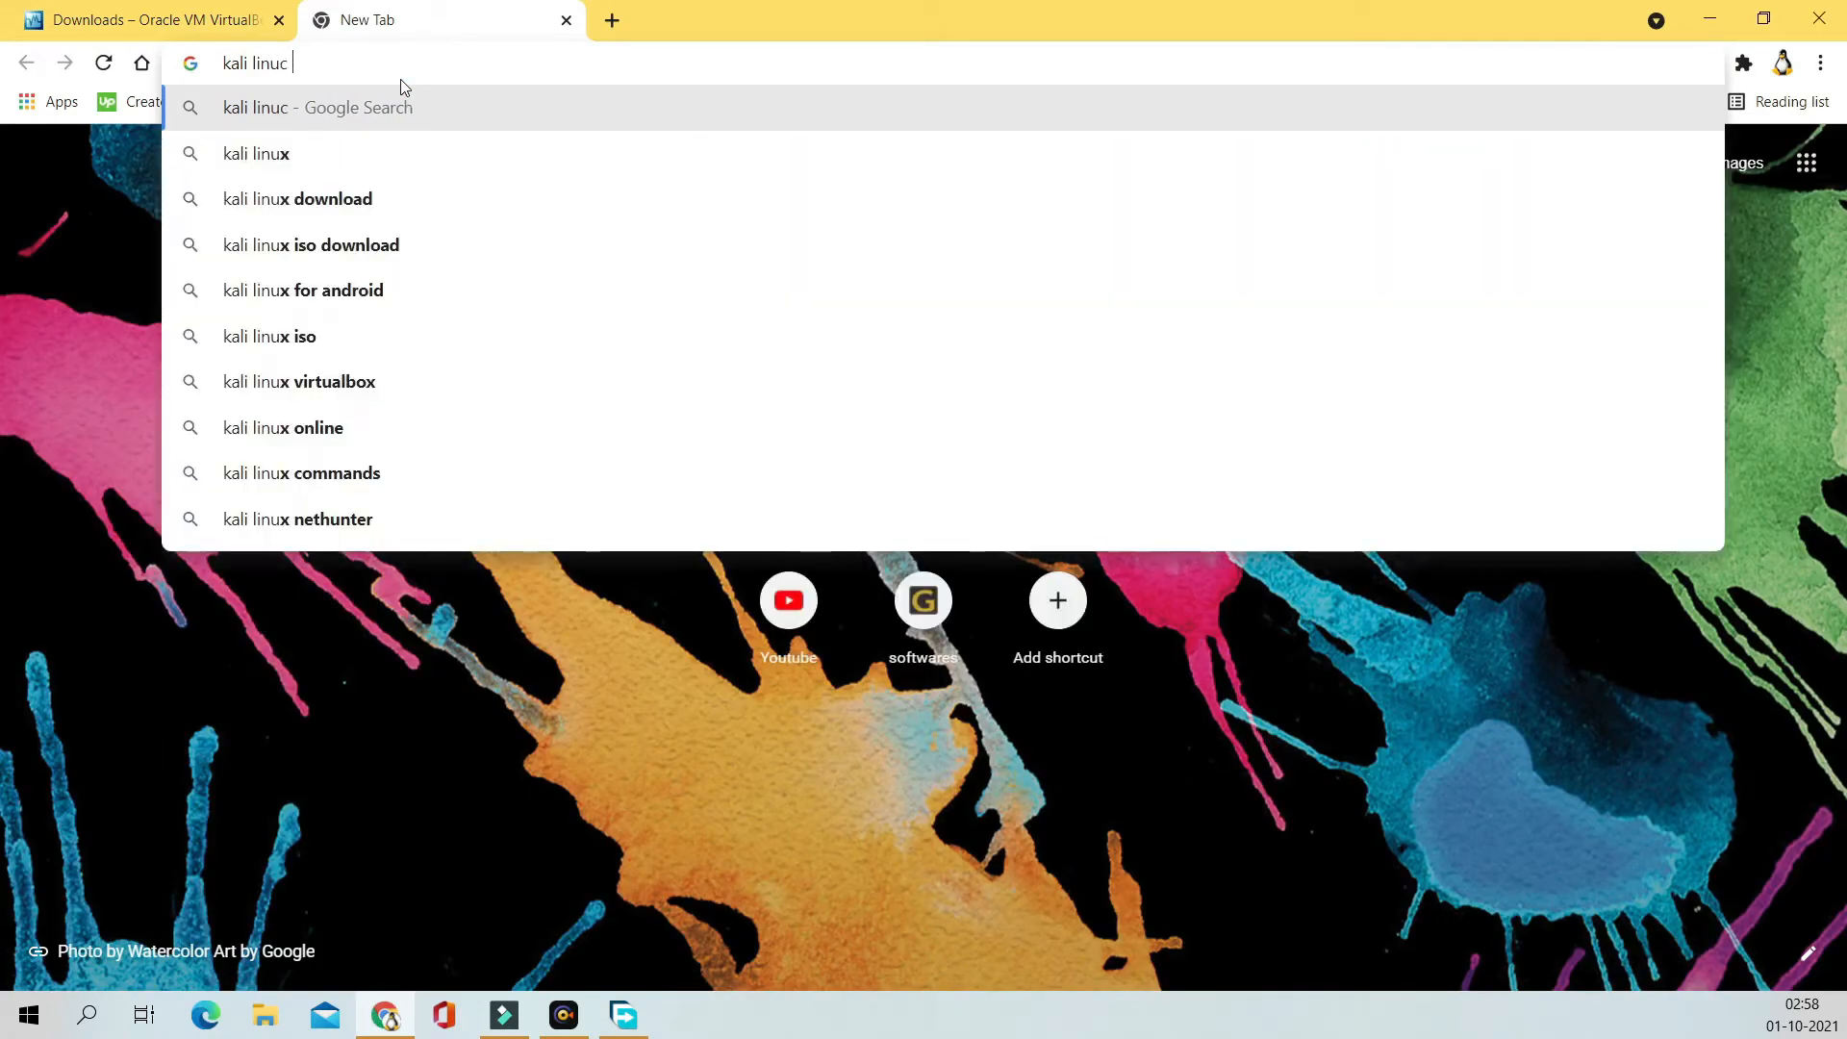
text(sown)
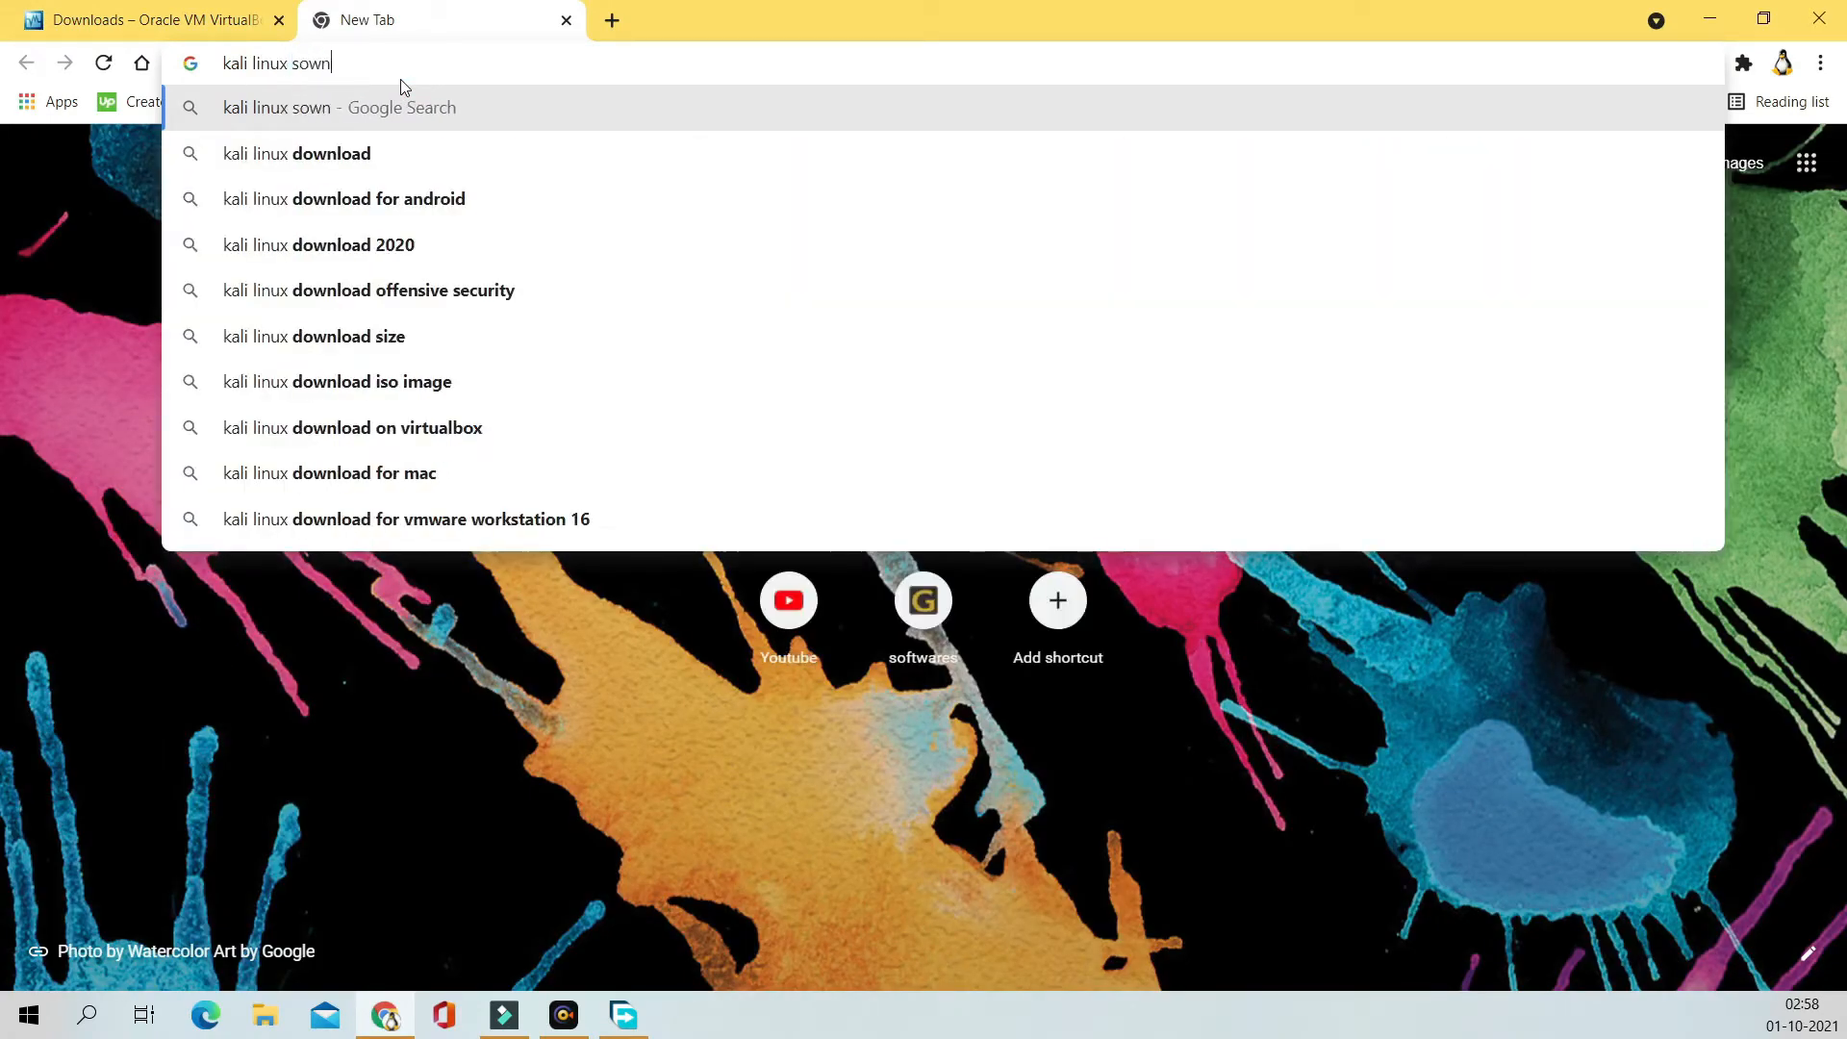
key(BackSpace)
key(BackSpace)
key(BackSpace)
key(BackSpace)
text(dow)
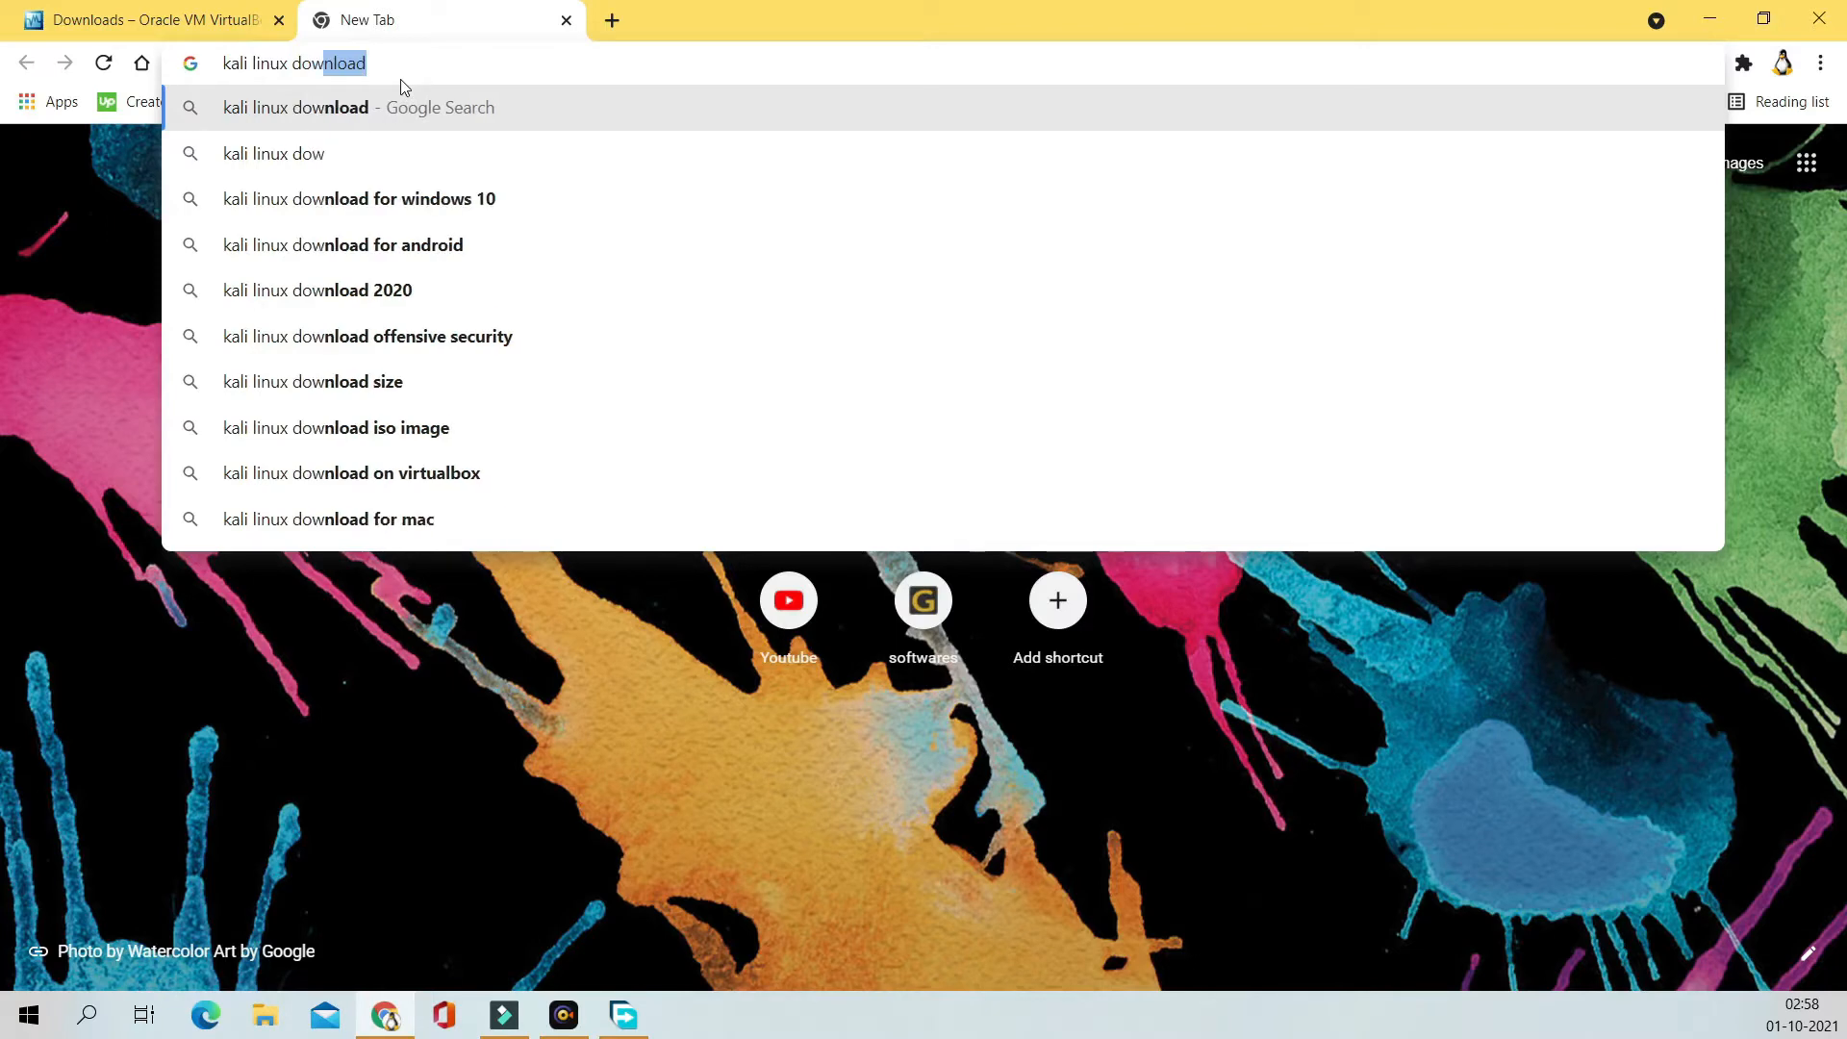
text(nload)
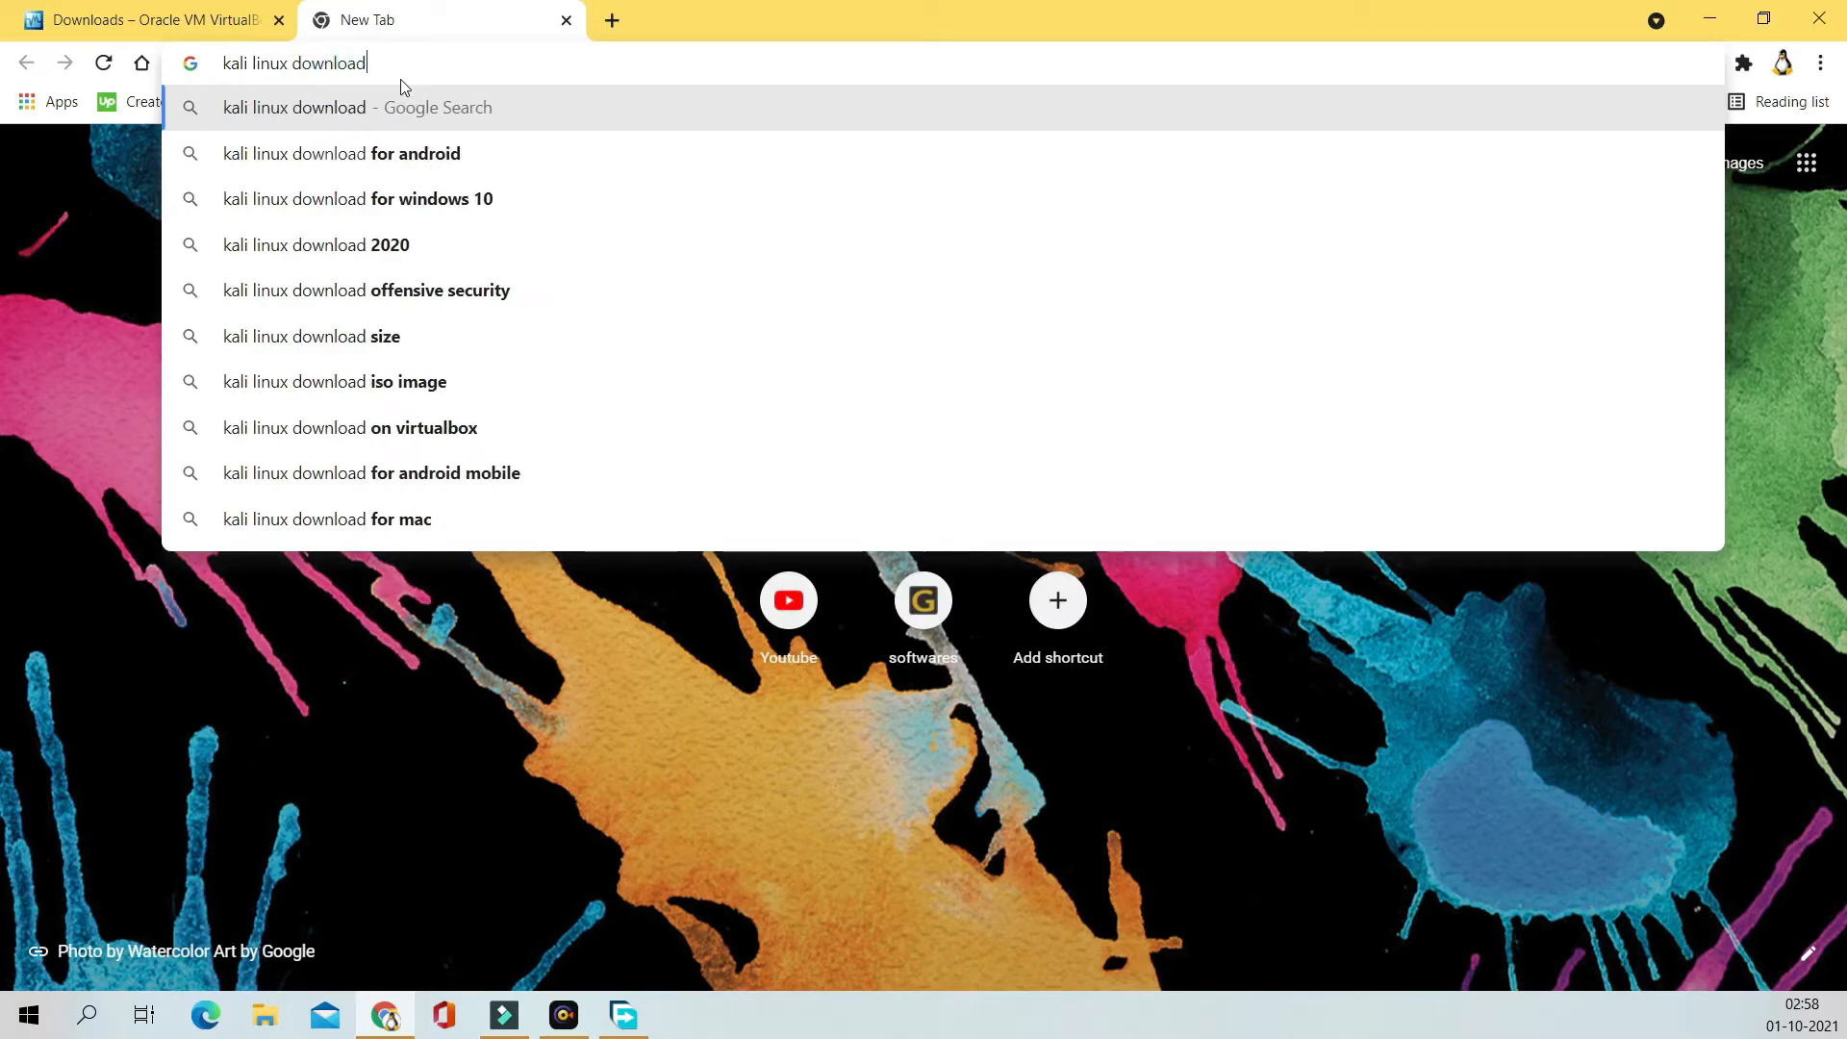
key(Return)
click(356, 363)
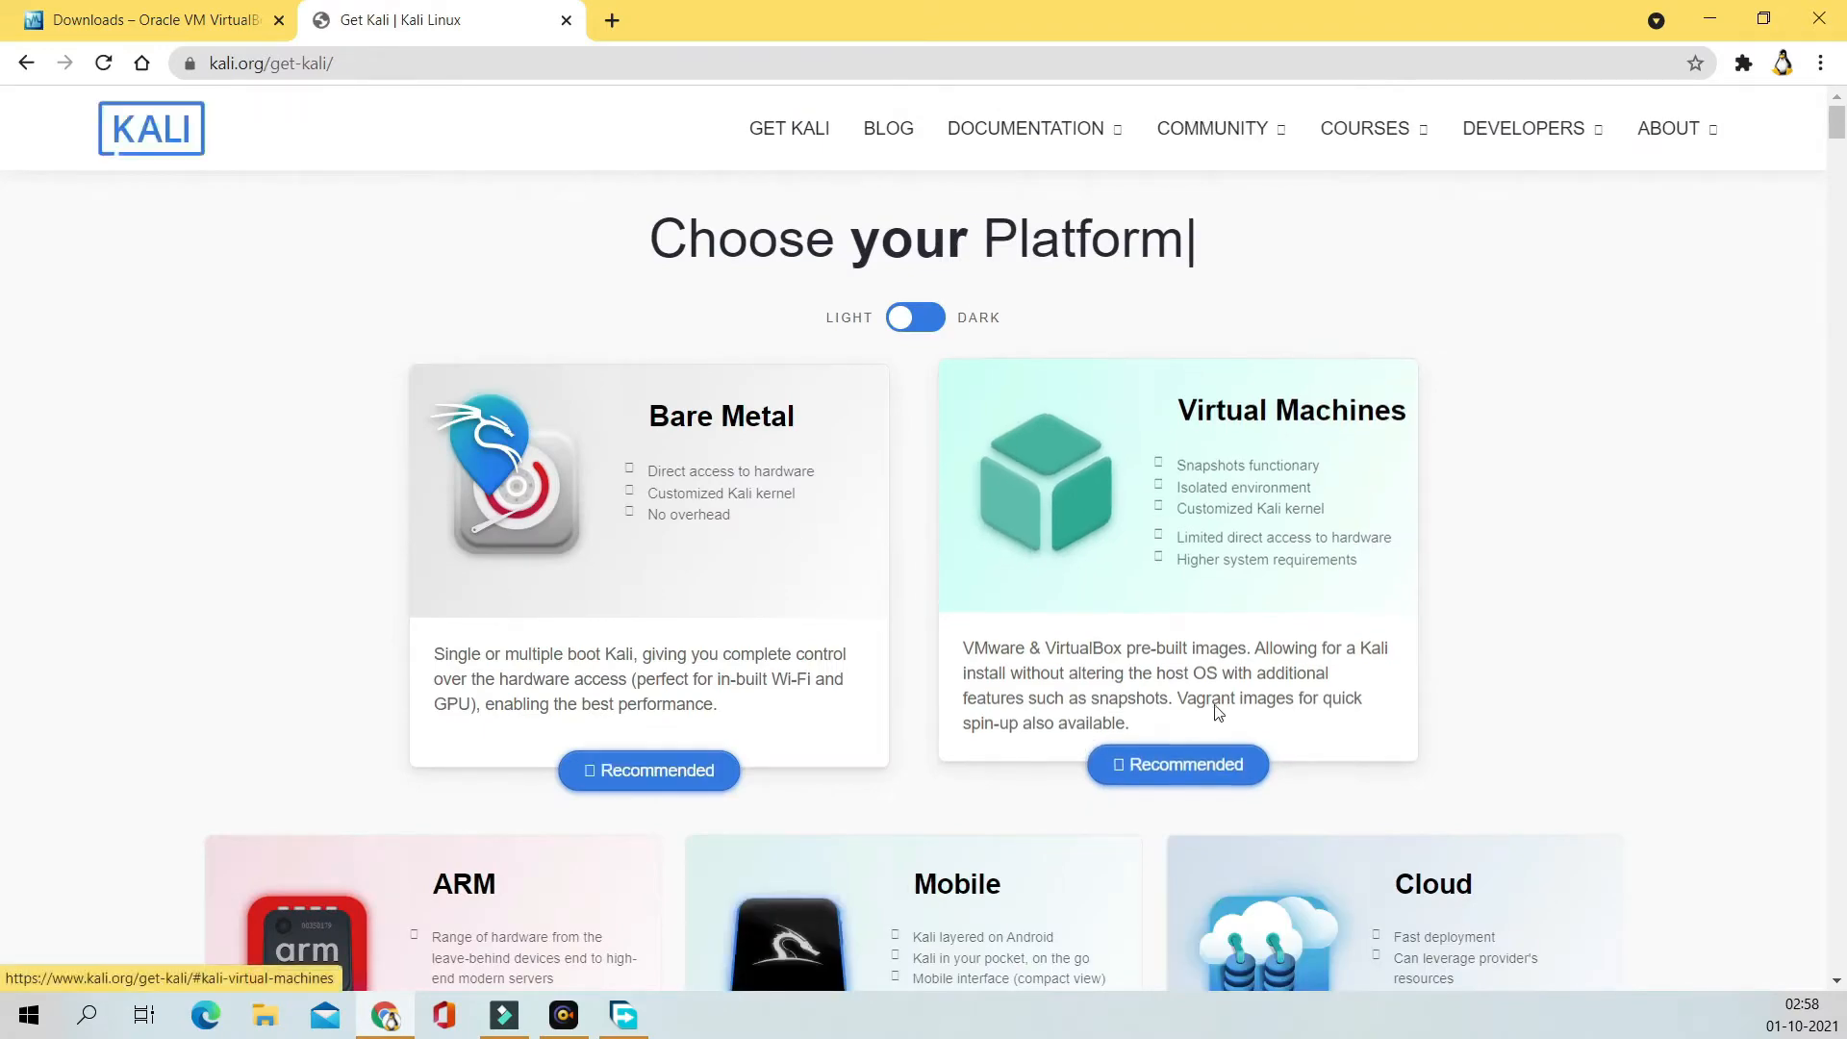
Step: Download the Kali Installer ISO kali-linux-2021.3-installer-amd64.iso and dismiss the new download prompt
scroll(1214, 707, down, 10)
scroll(1153, 693, down, 17)
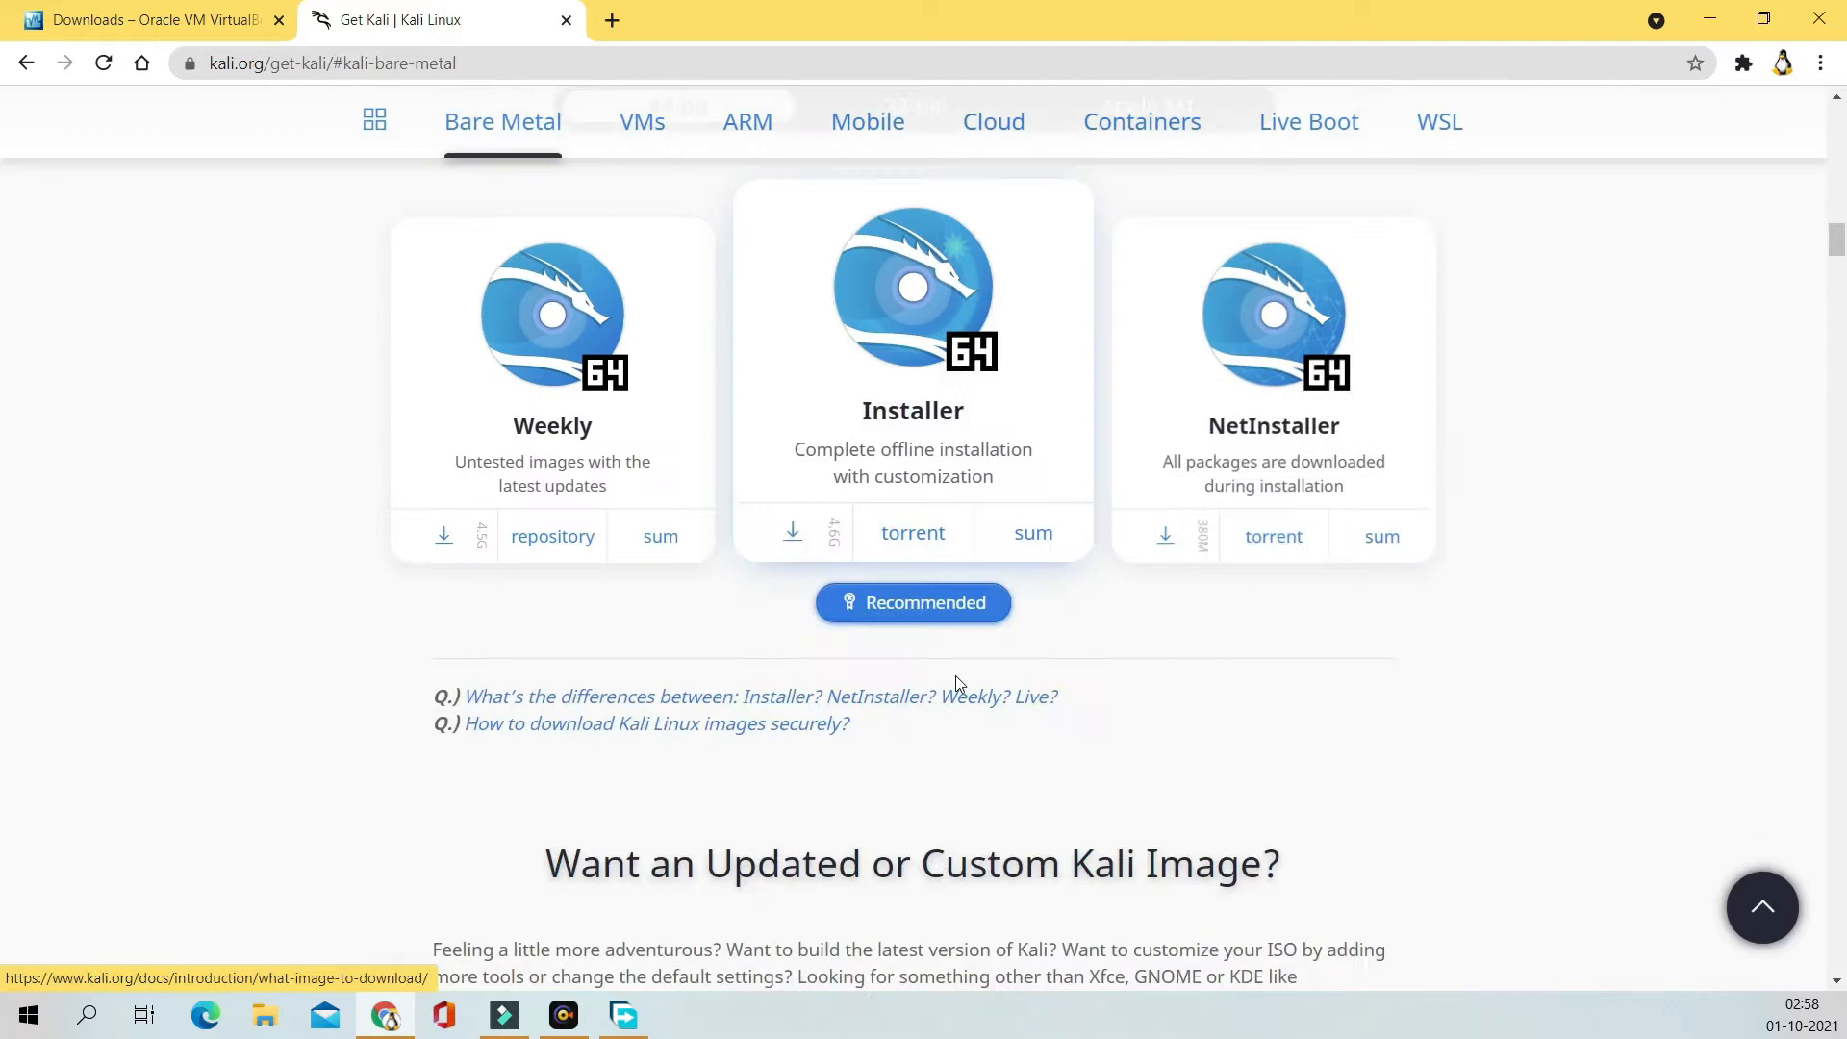
click(798, 544)
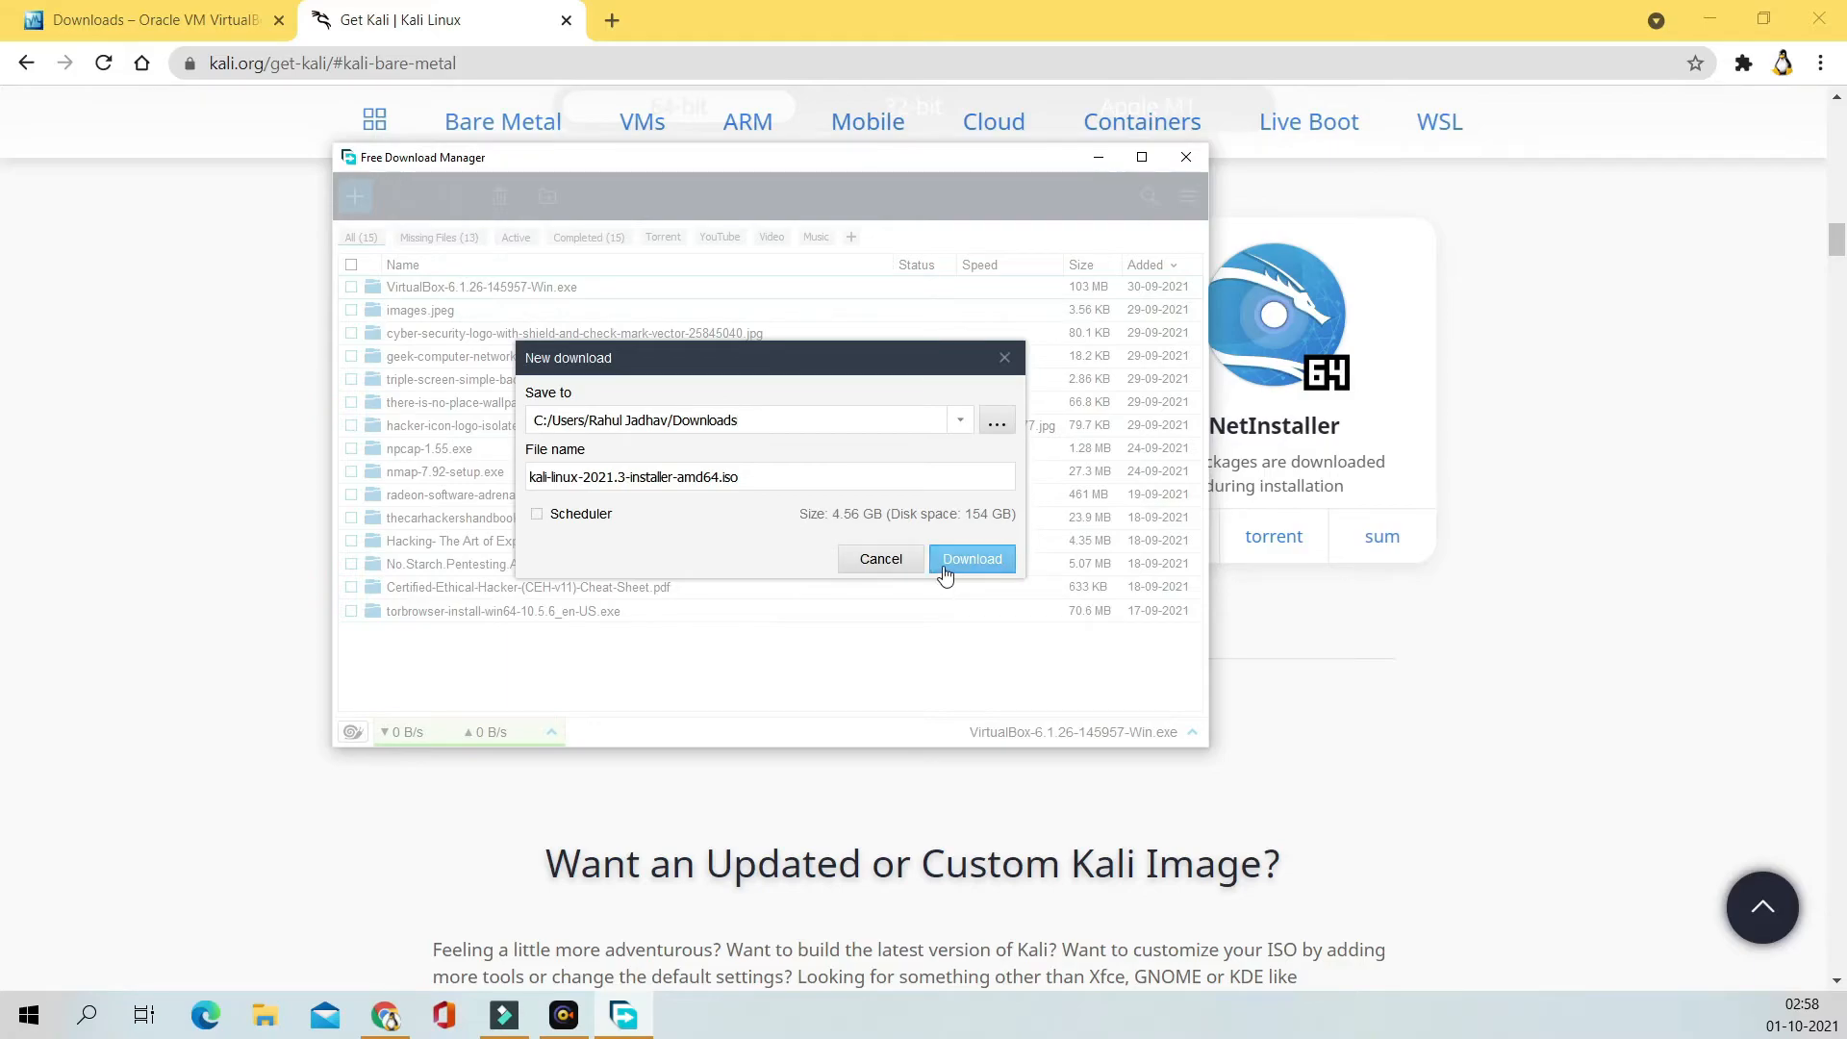
click(881, 562)
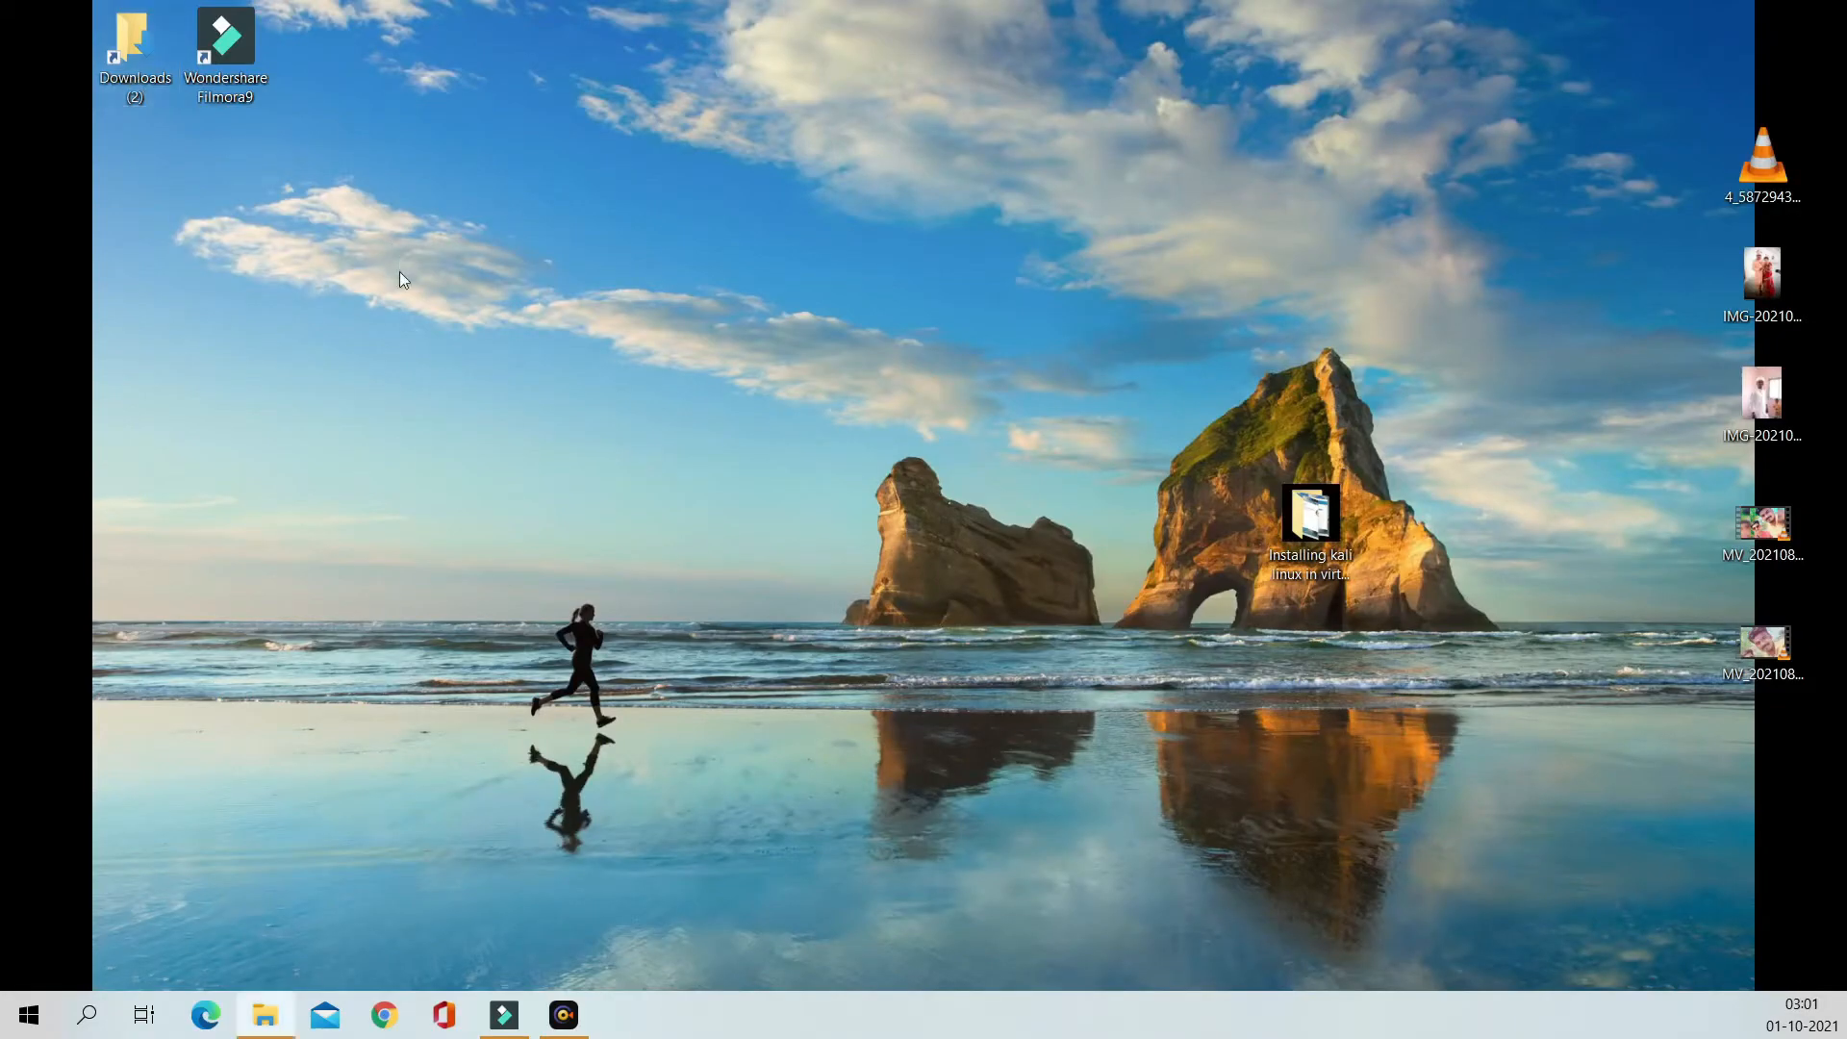
Step: Launch VirtualBox-6.1.26-145957-Win.exe from the Downloads folder and minimize File Explorer
drag(0, 69, 931, 54)
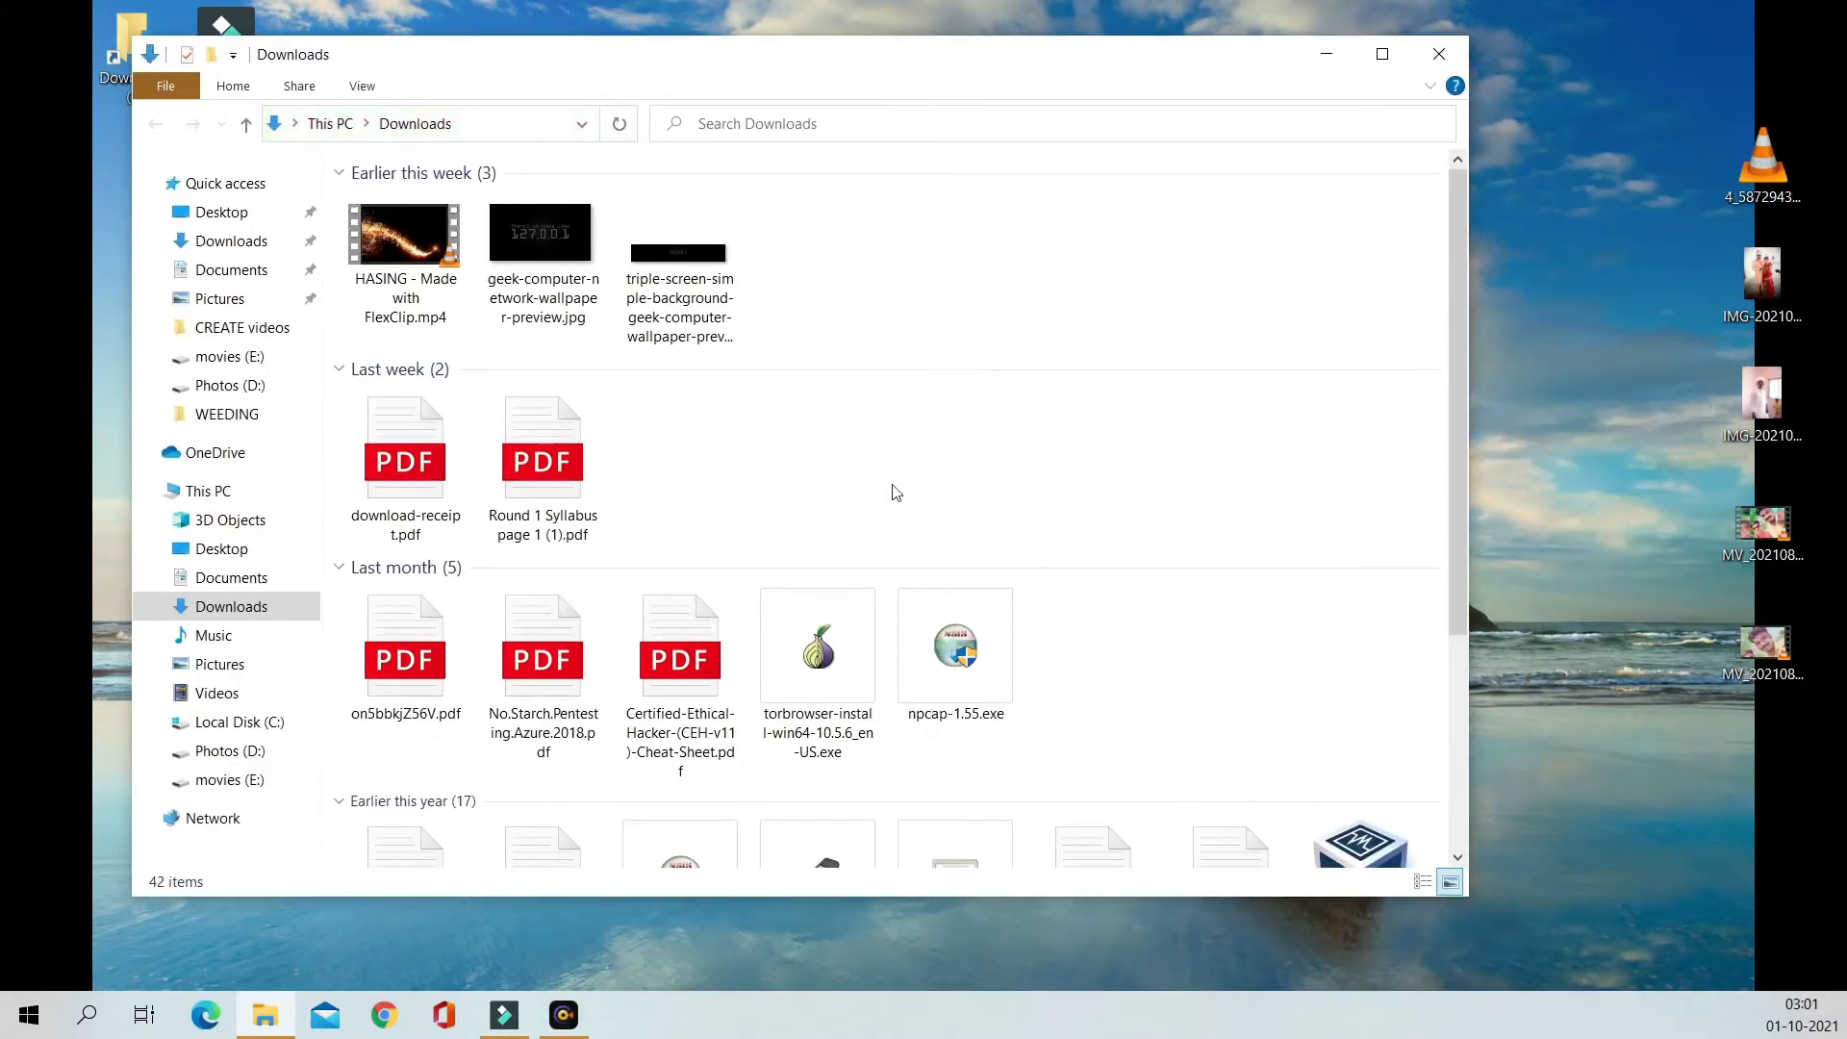
drag(1464, 413, 1447, 599)
double_click(1355, 585)
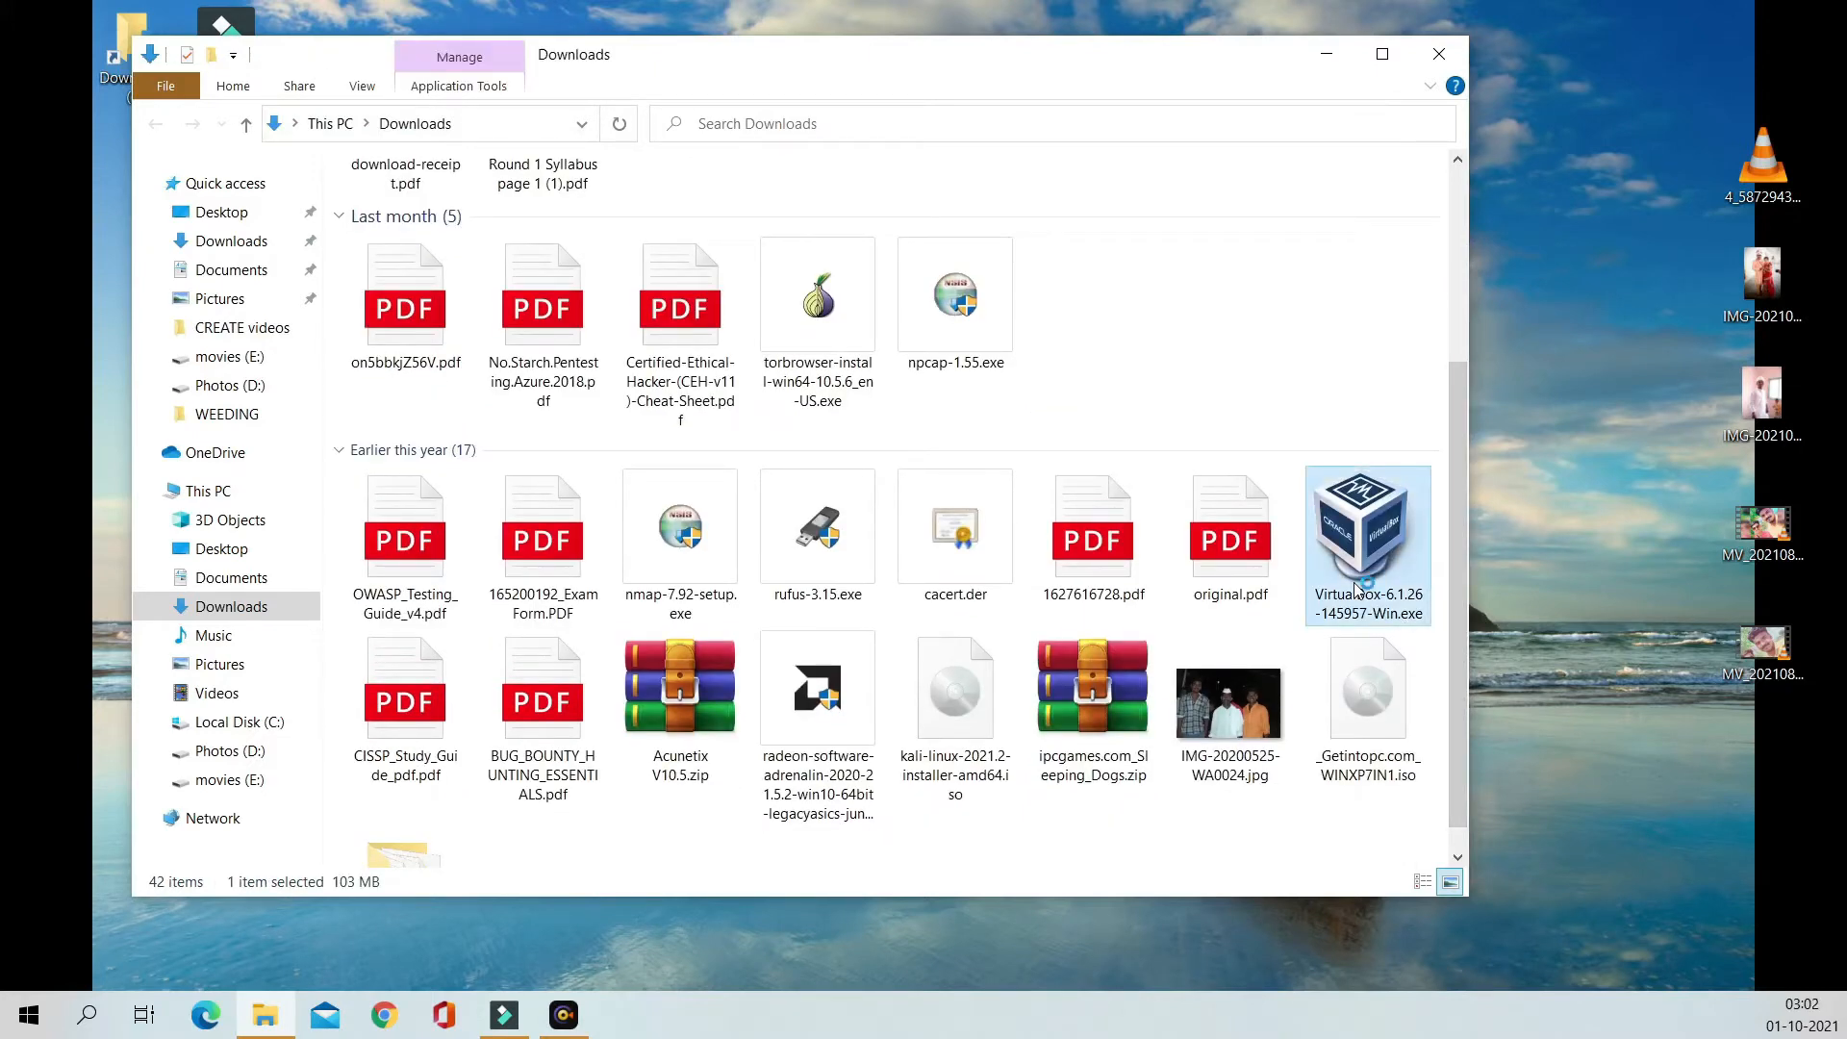
click(1311, 58)
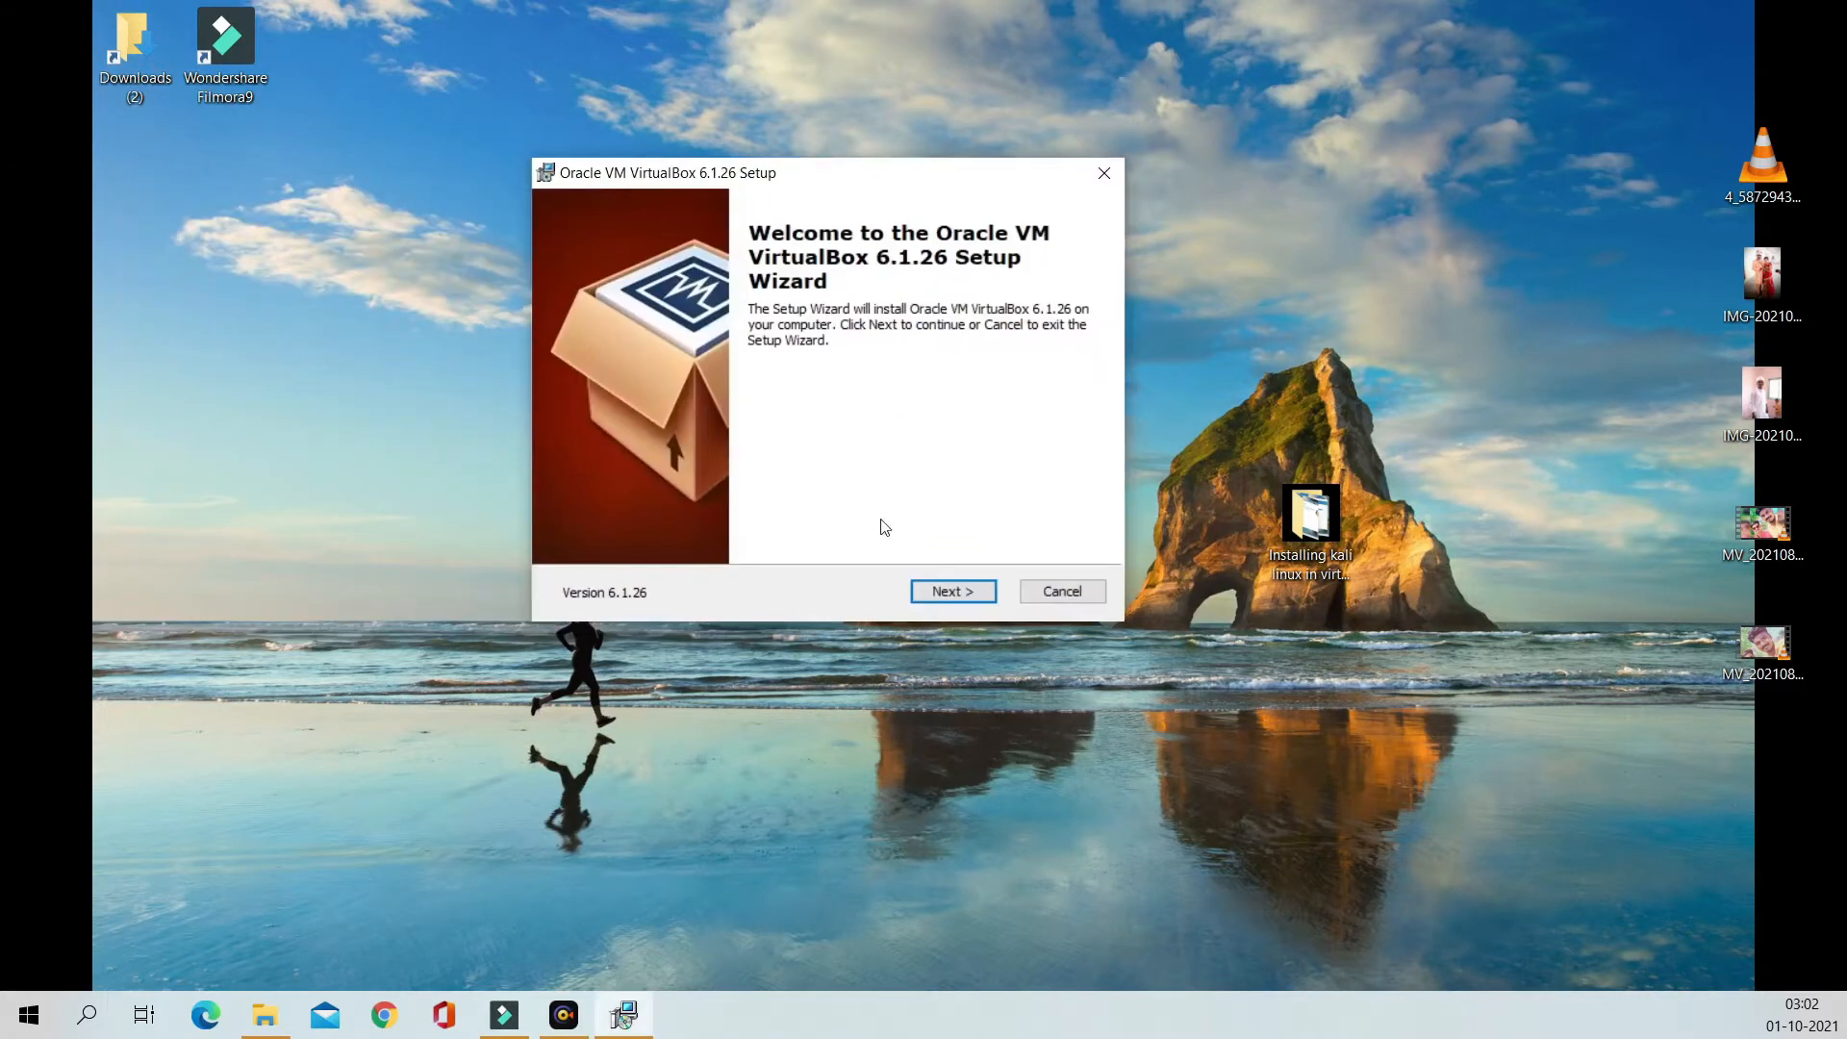
Step: Install VirtualBox 6.1.26 with default features and shortcuts, accepting the network reset warning
click(948, 592)
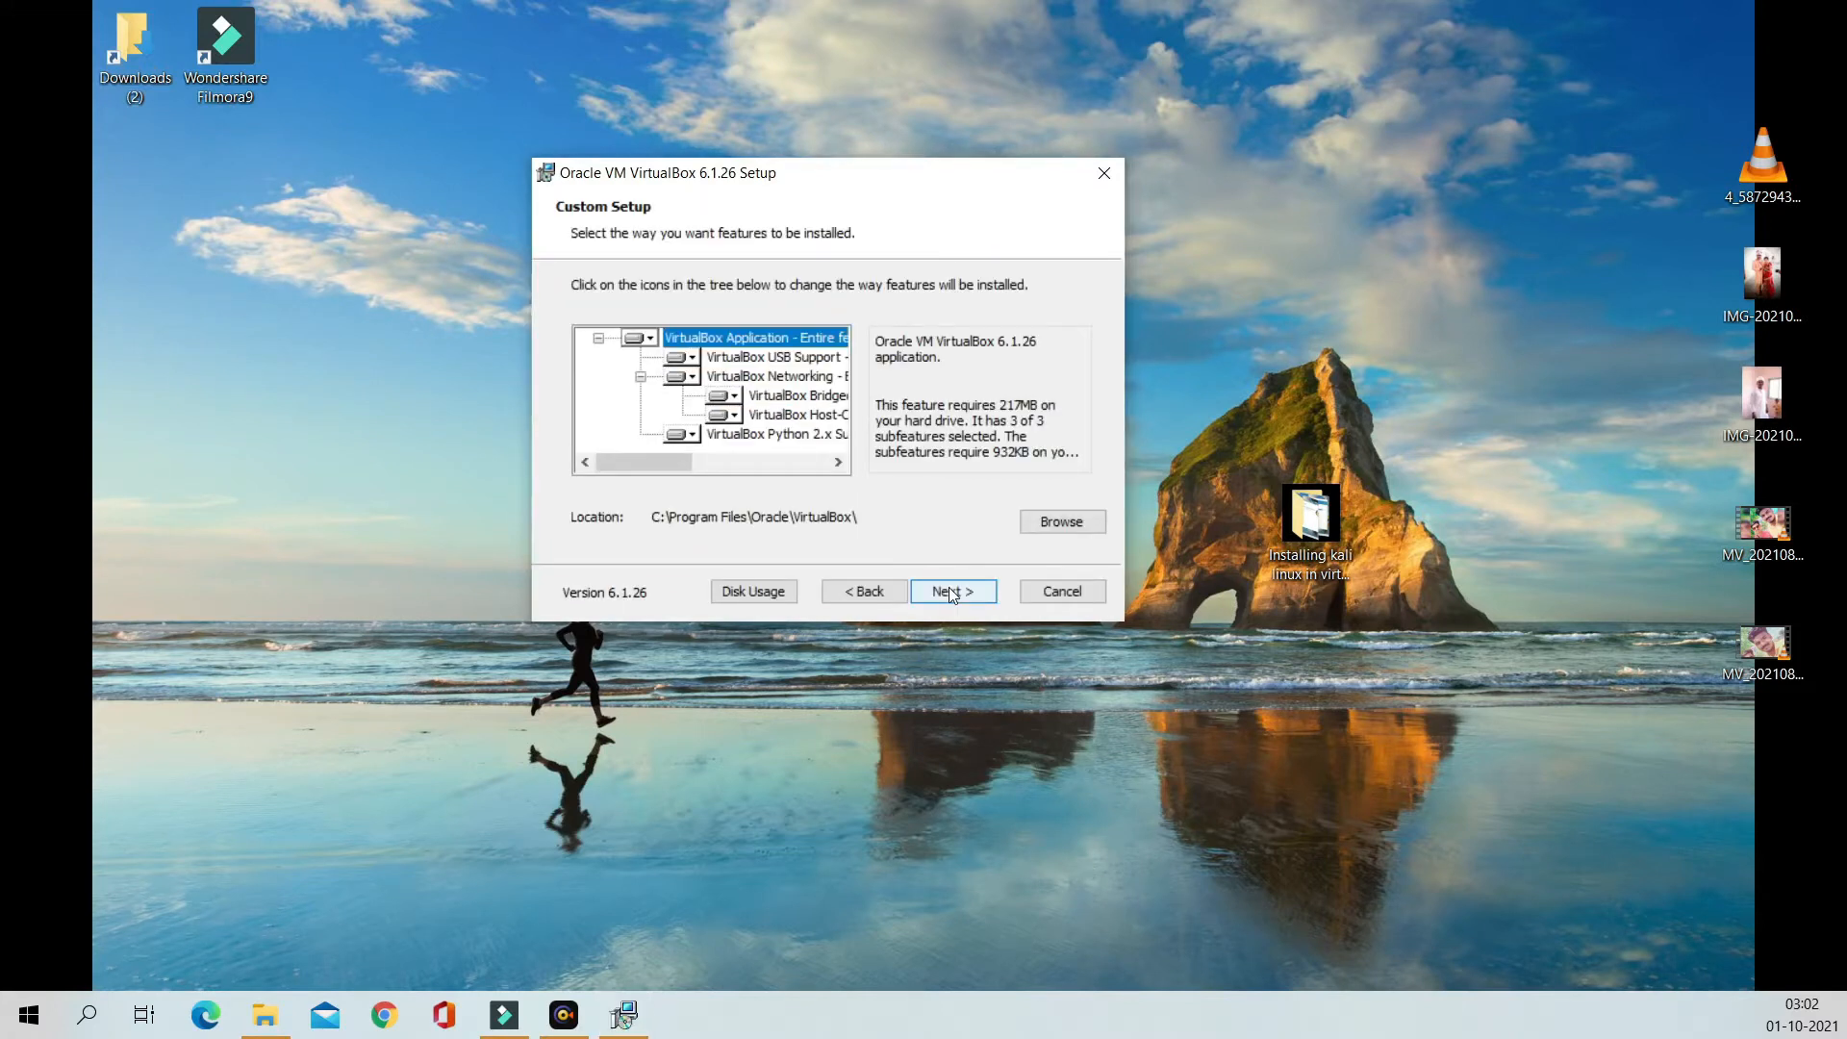
click(949, 592)
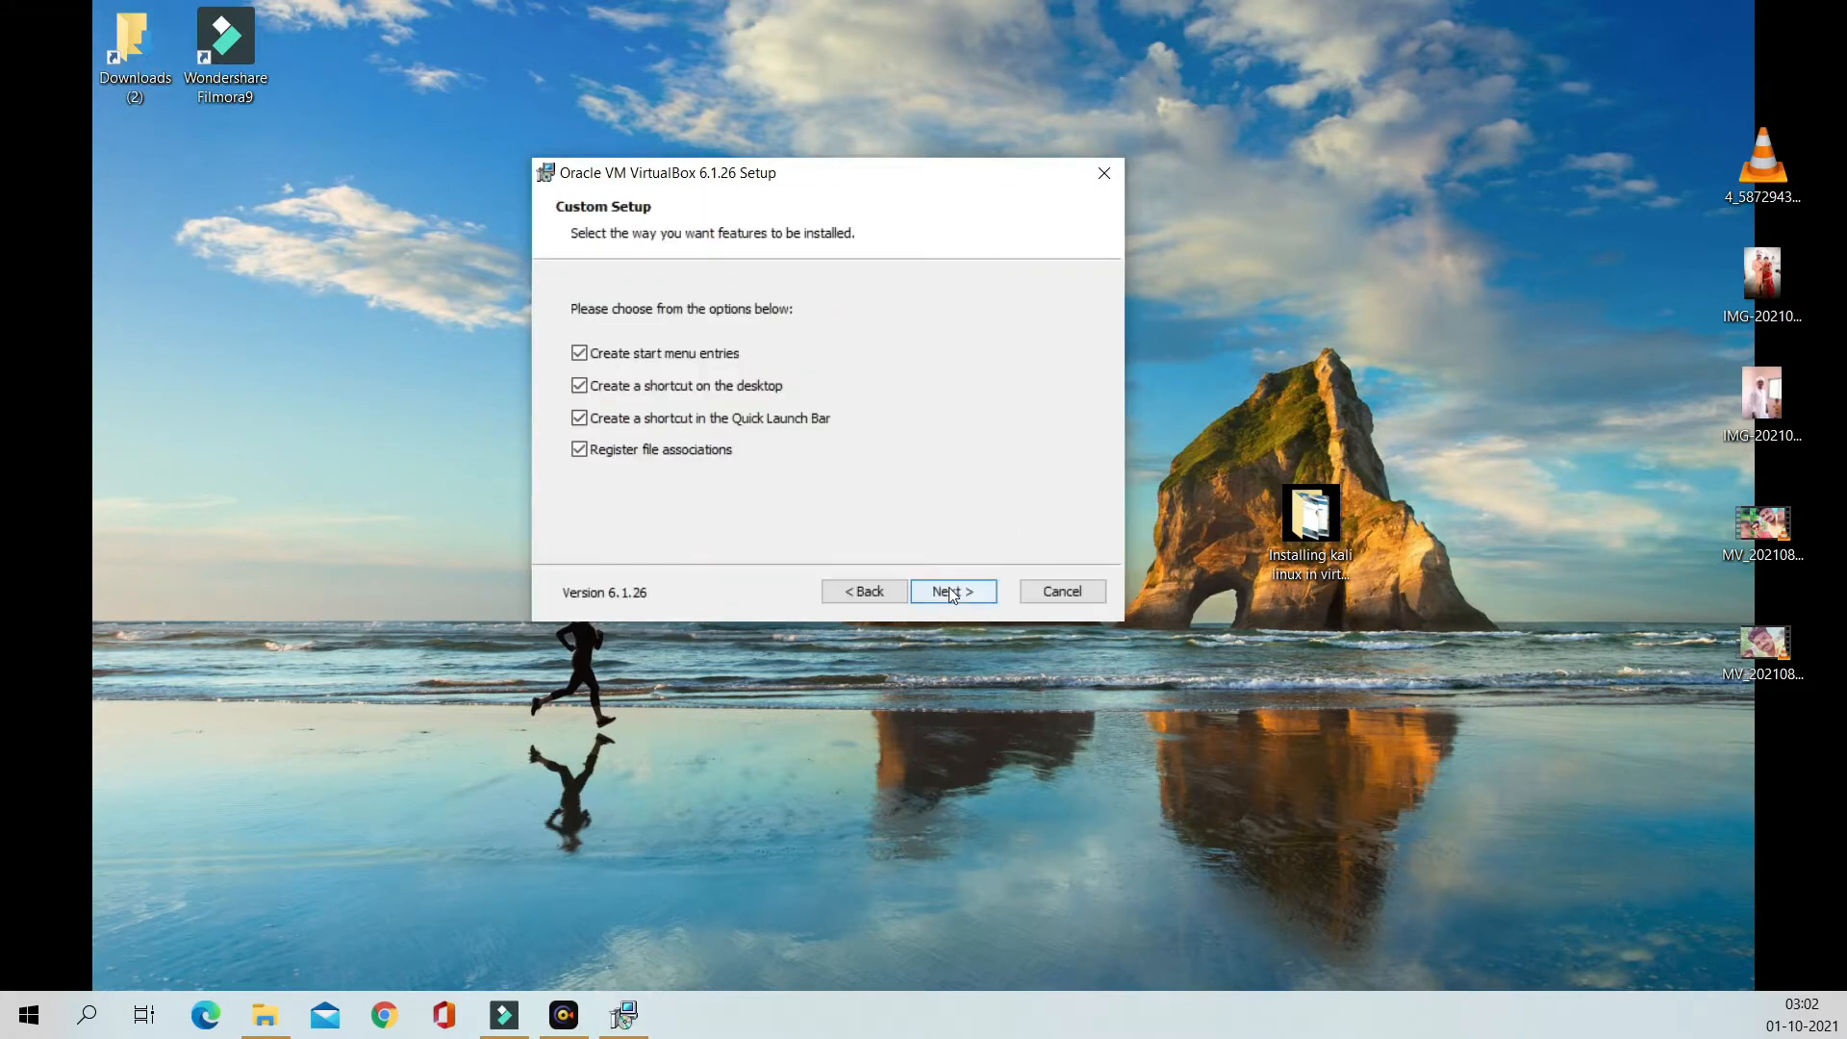
click(949, 591)
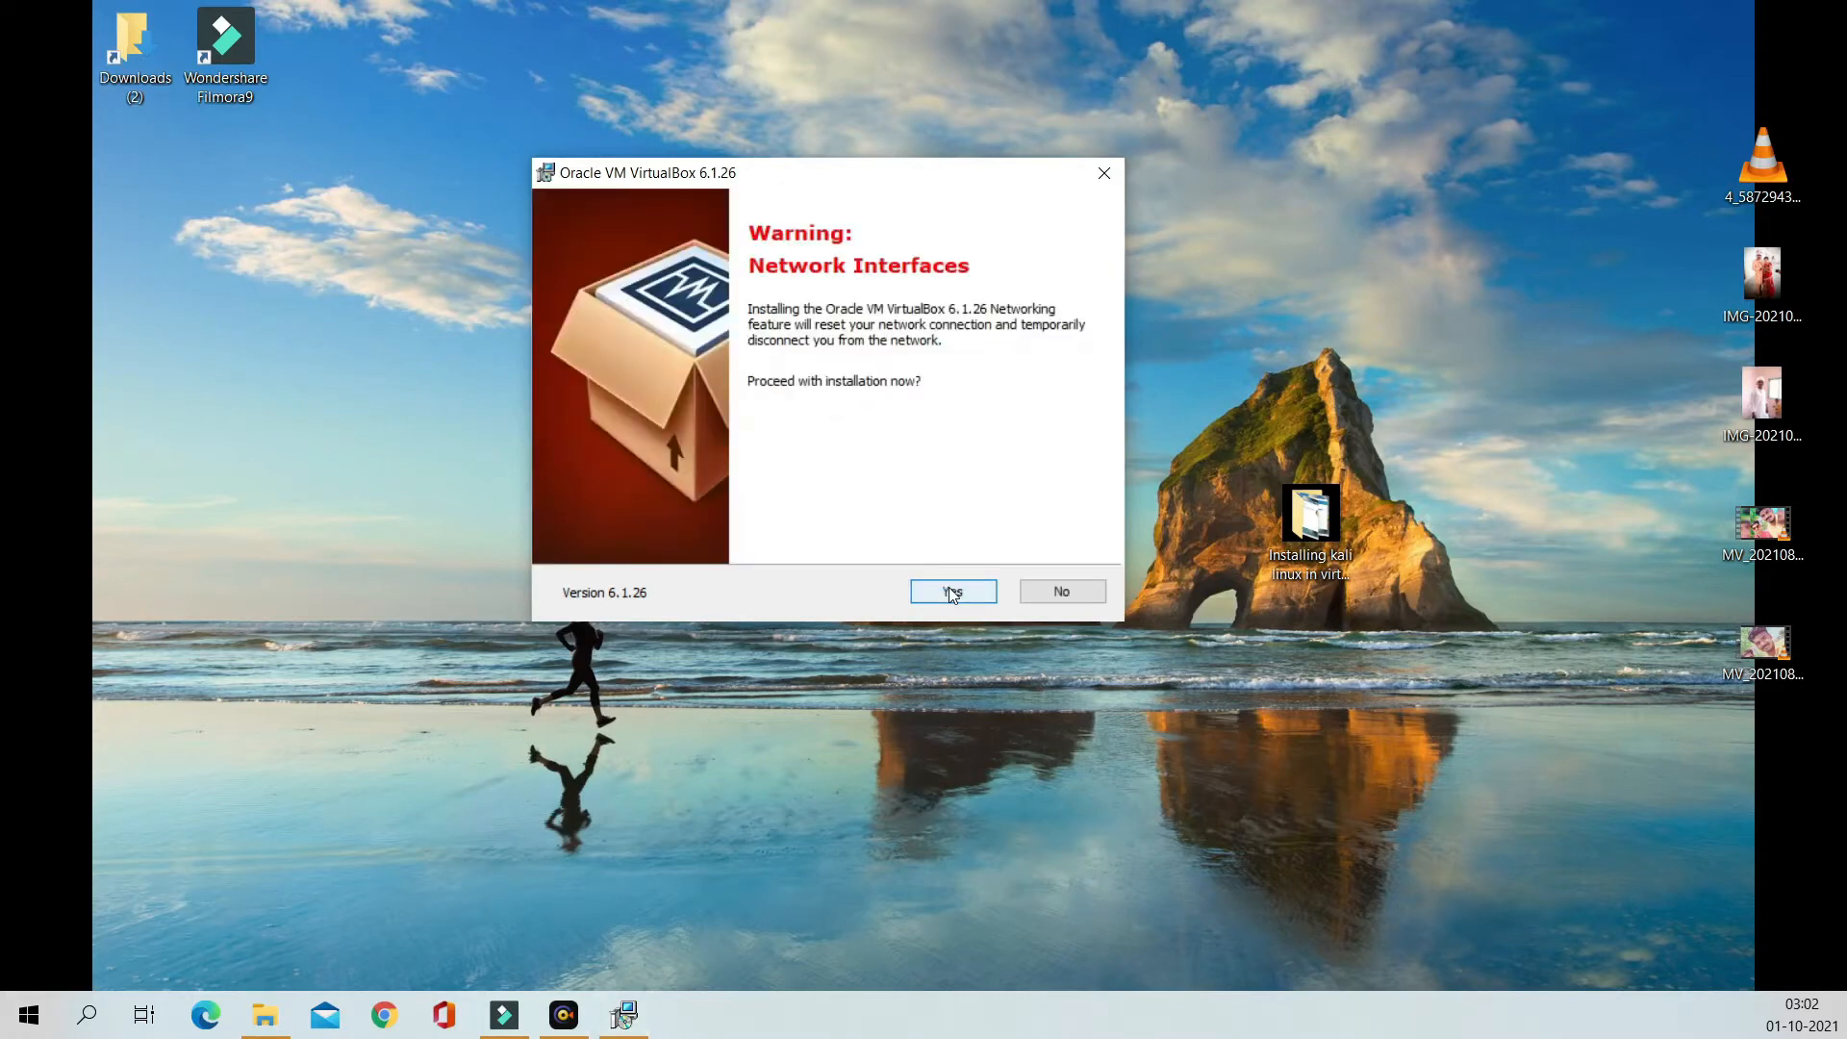
click(950, 592)
click(950, 591)
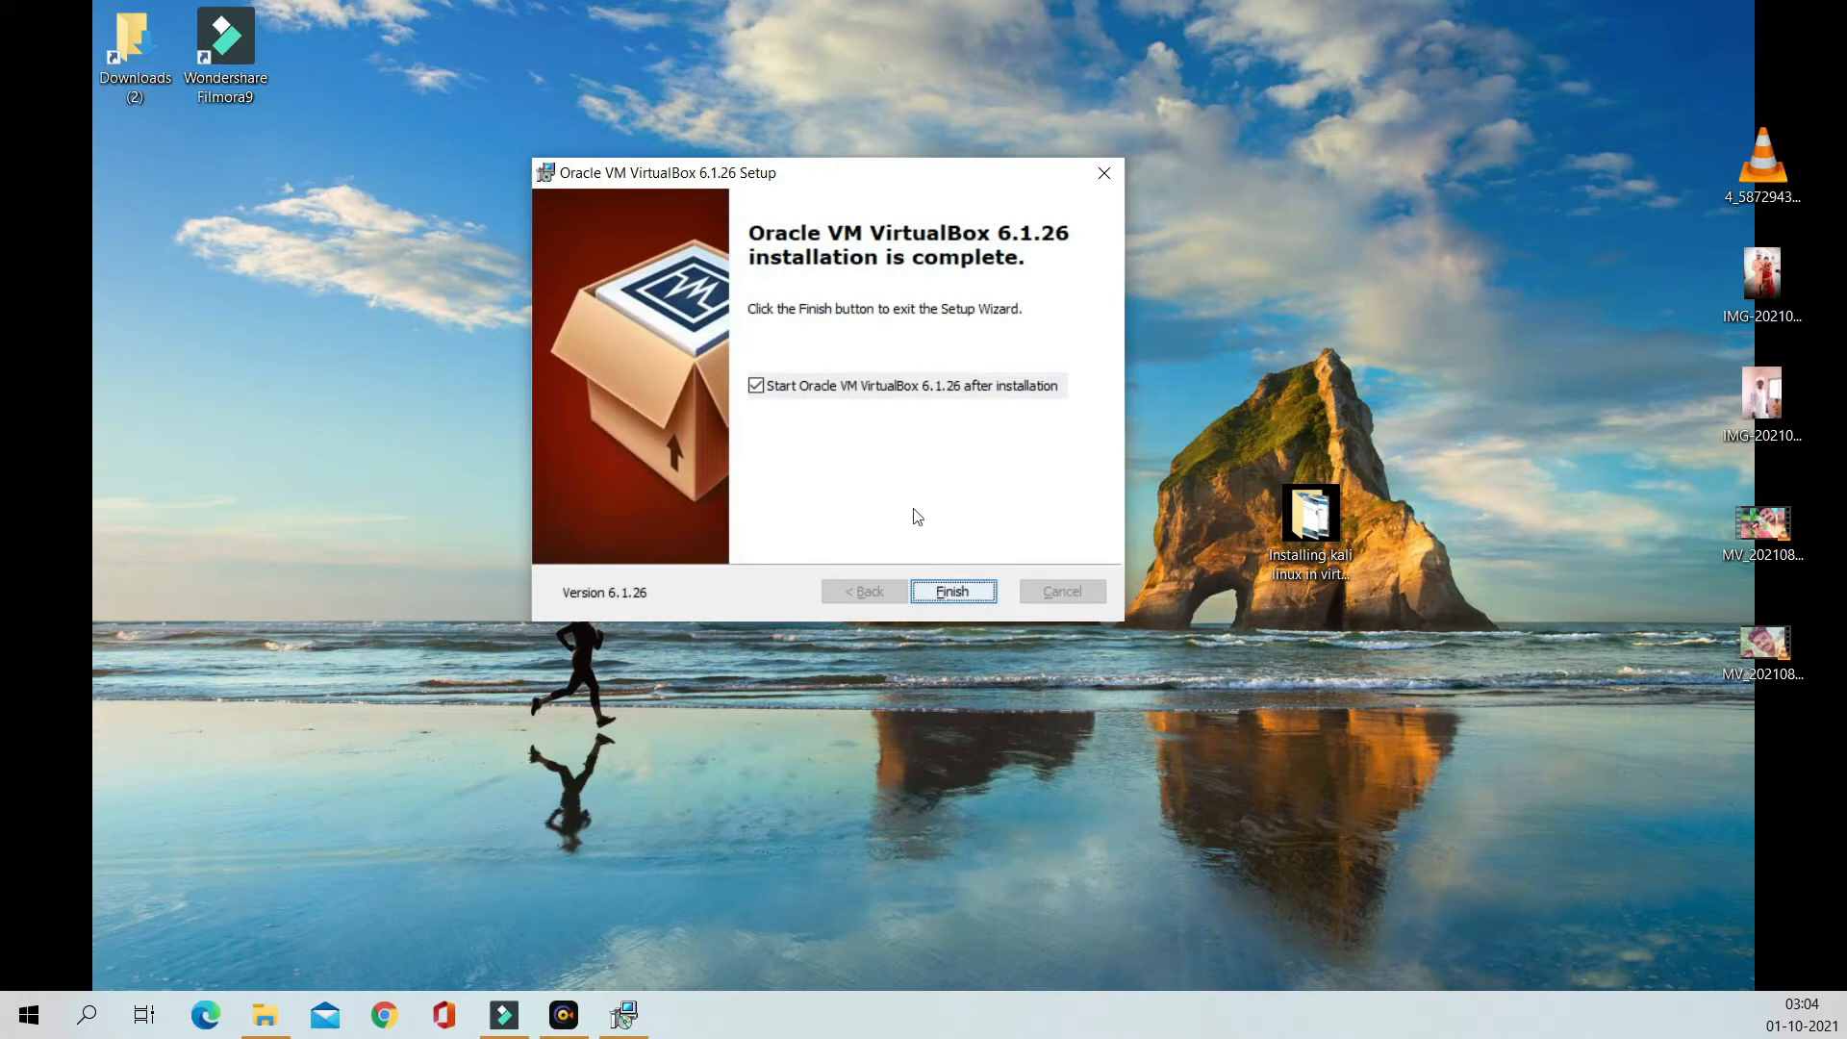
Step: Finish setup with 'Start Oracle VM VirtualBox 6.1.26 after installation' left ticked
click(867, 392)
click(867, 393)
click(945, 591)
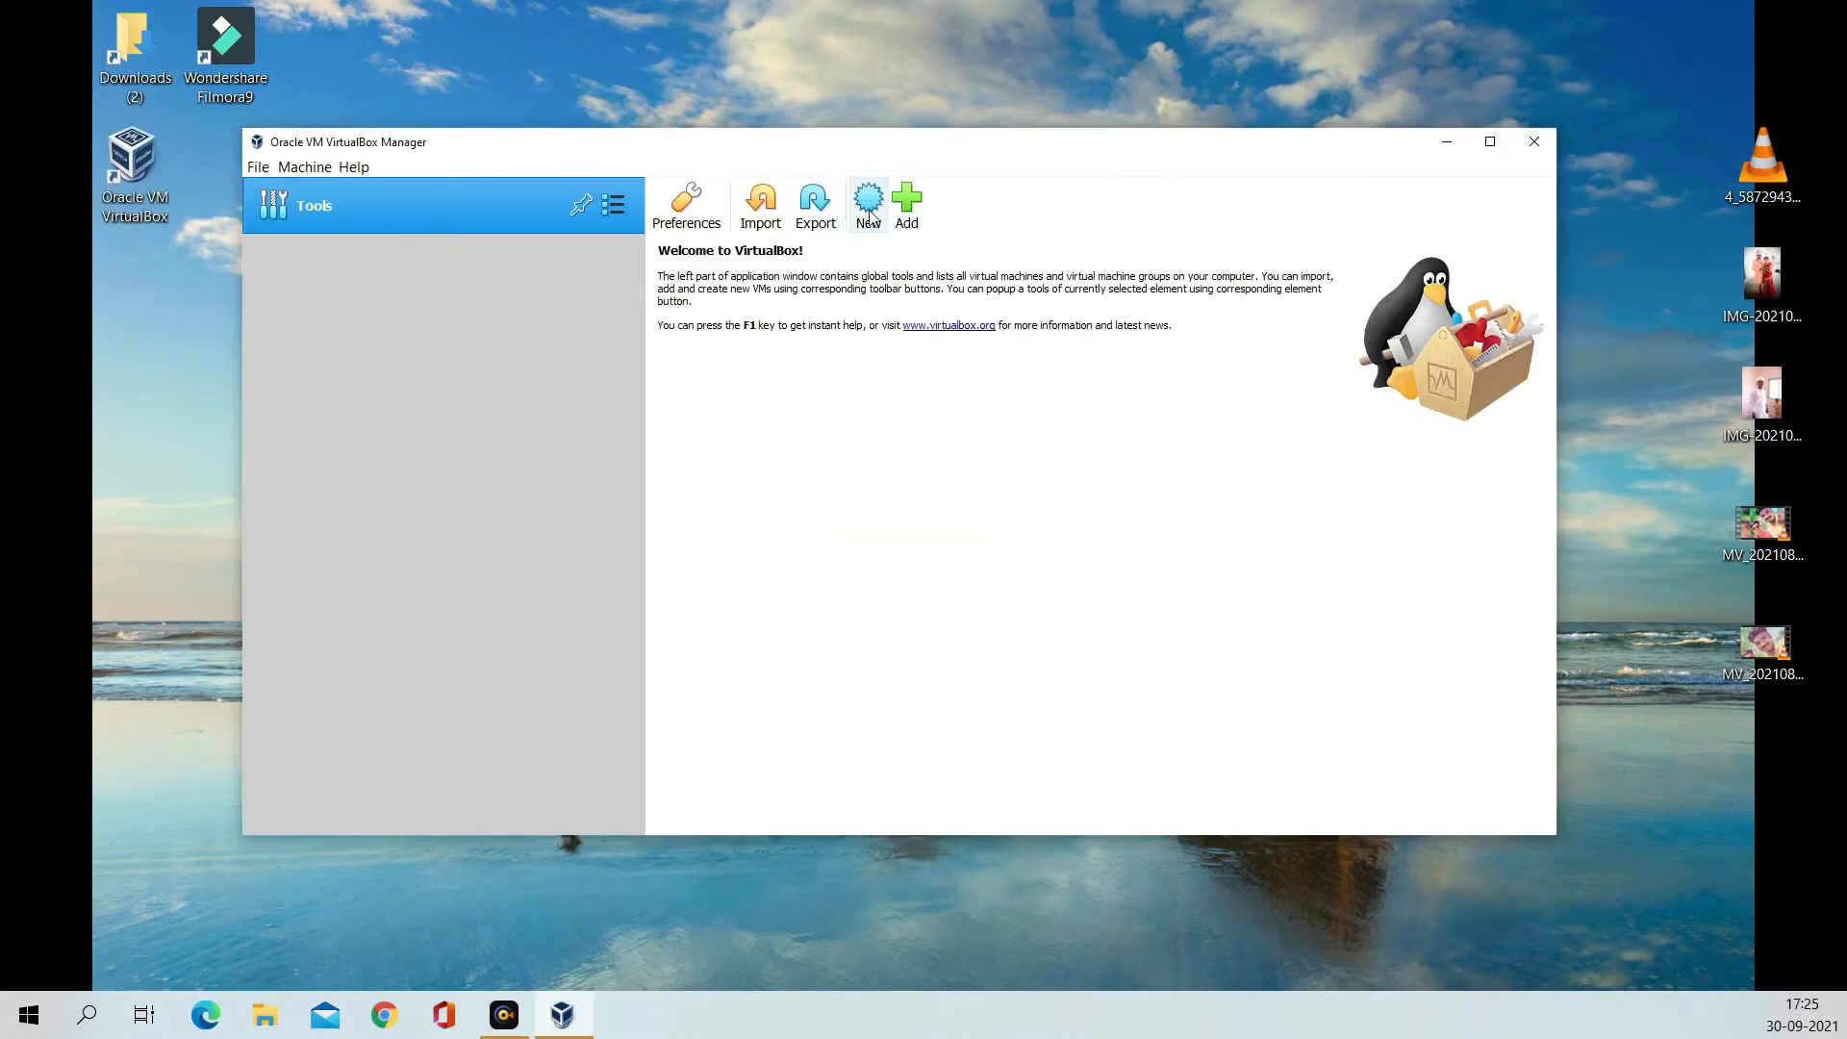
Step: Begin a new virtual machine named 'kali linux' with type Linux
click(869, 214)
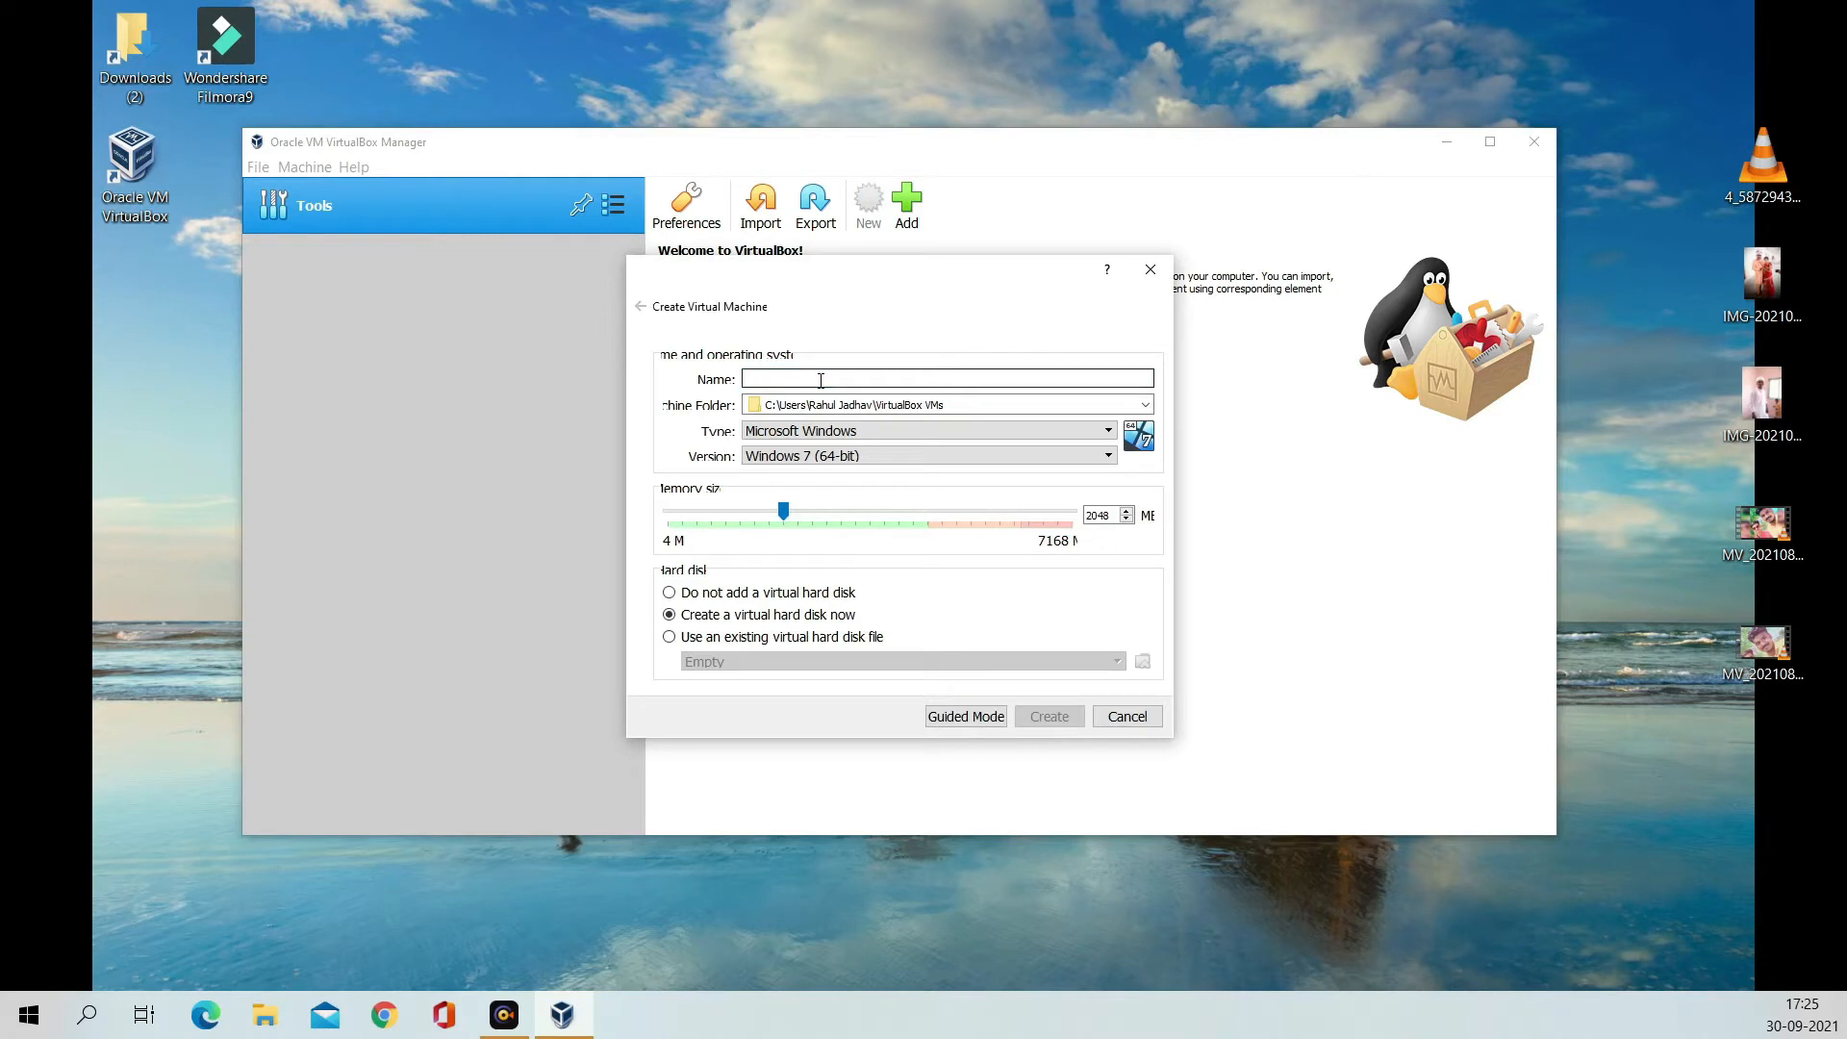
text(kali linux)
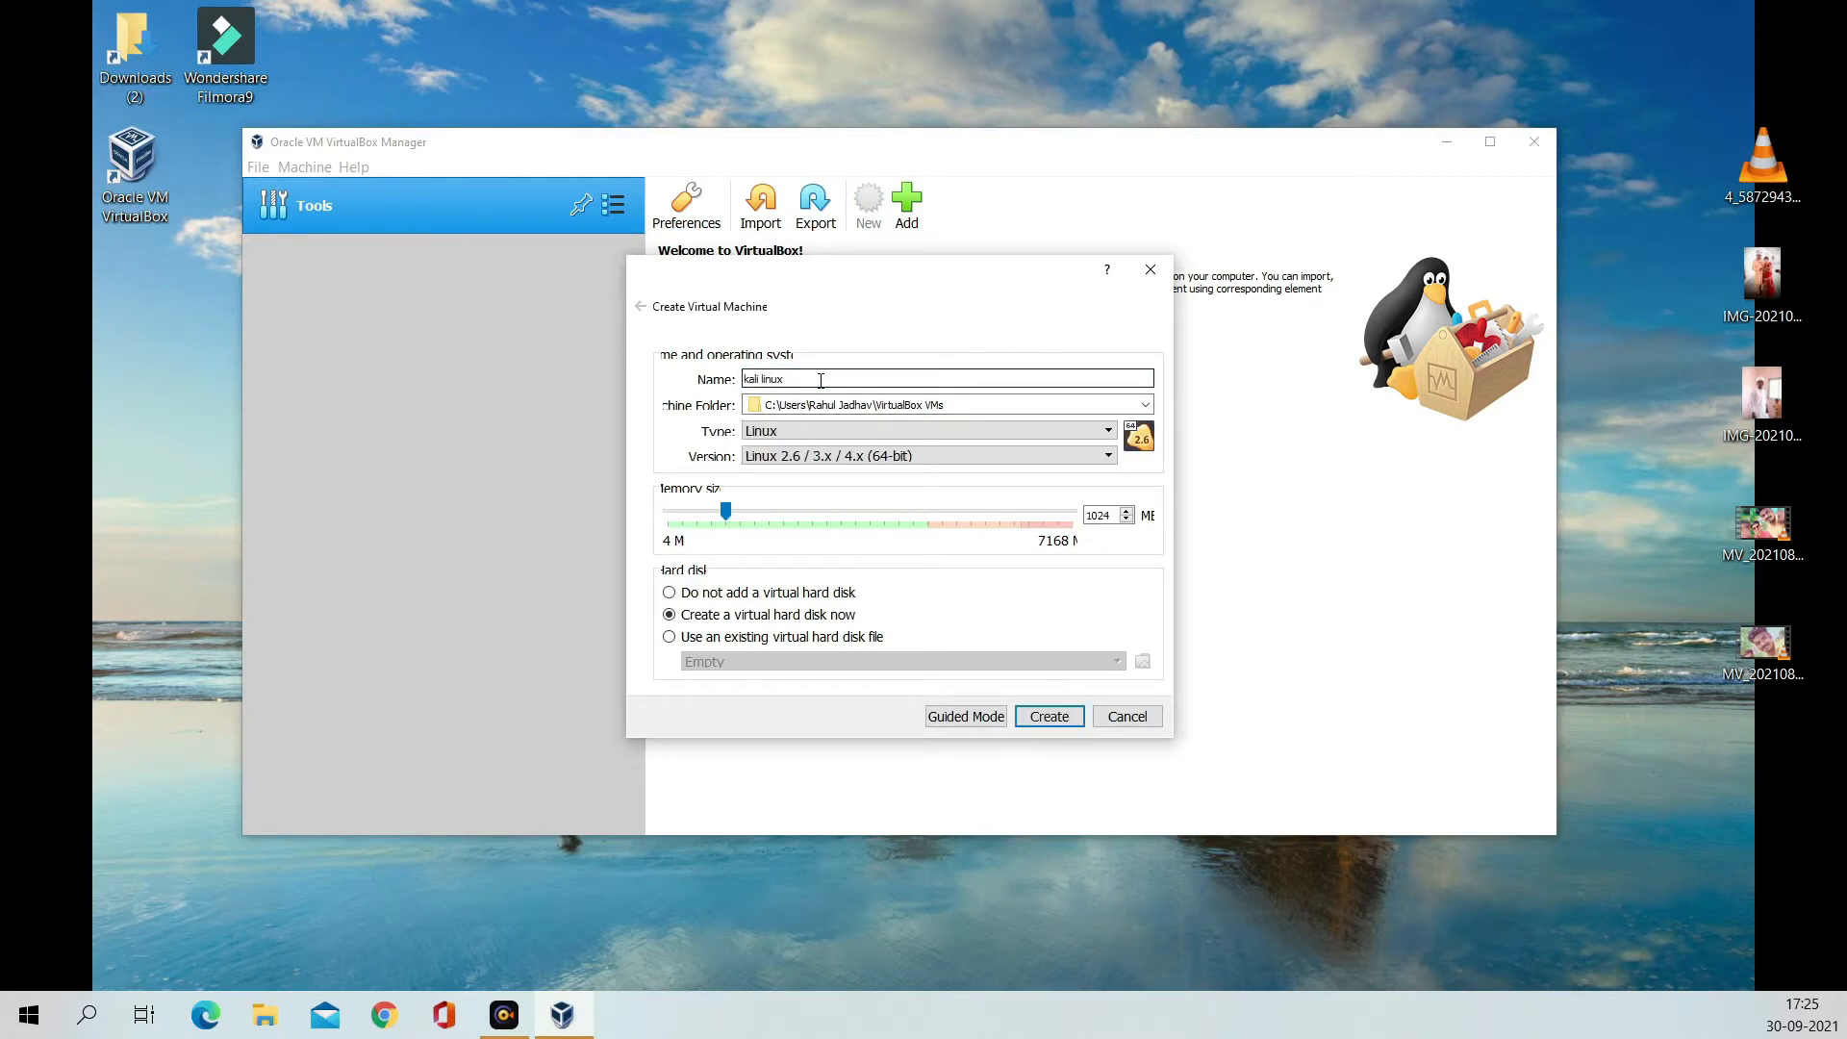
click(818, 431)
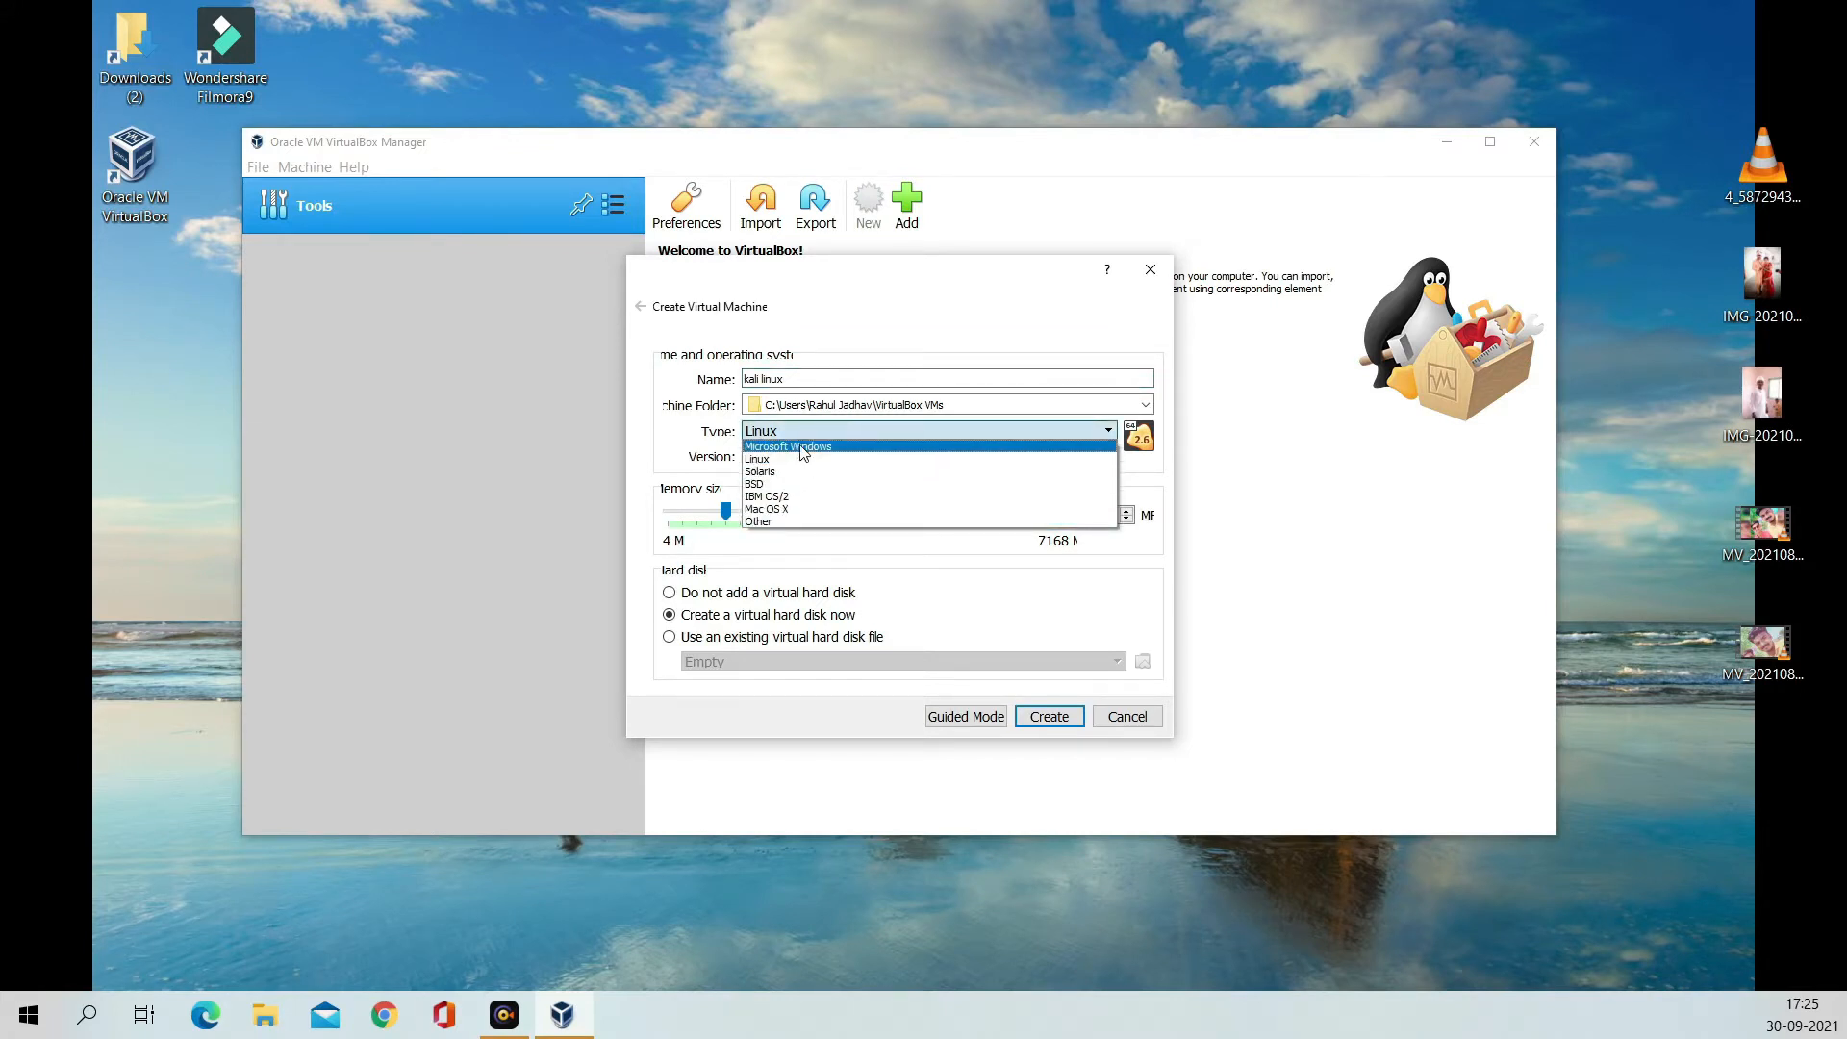
click(802, 447)
click(802, 438)
click(796, 454)
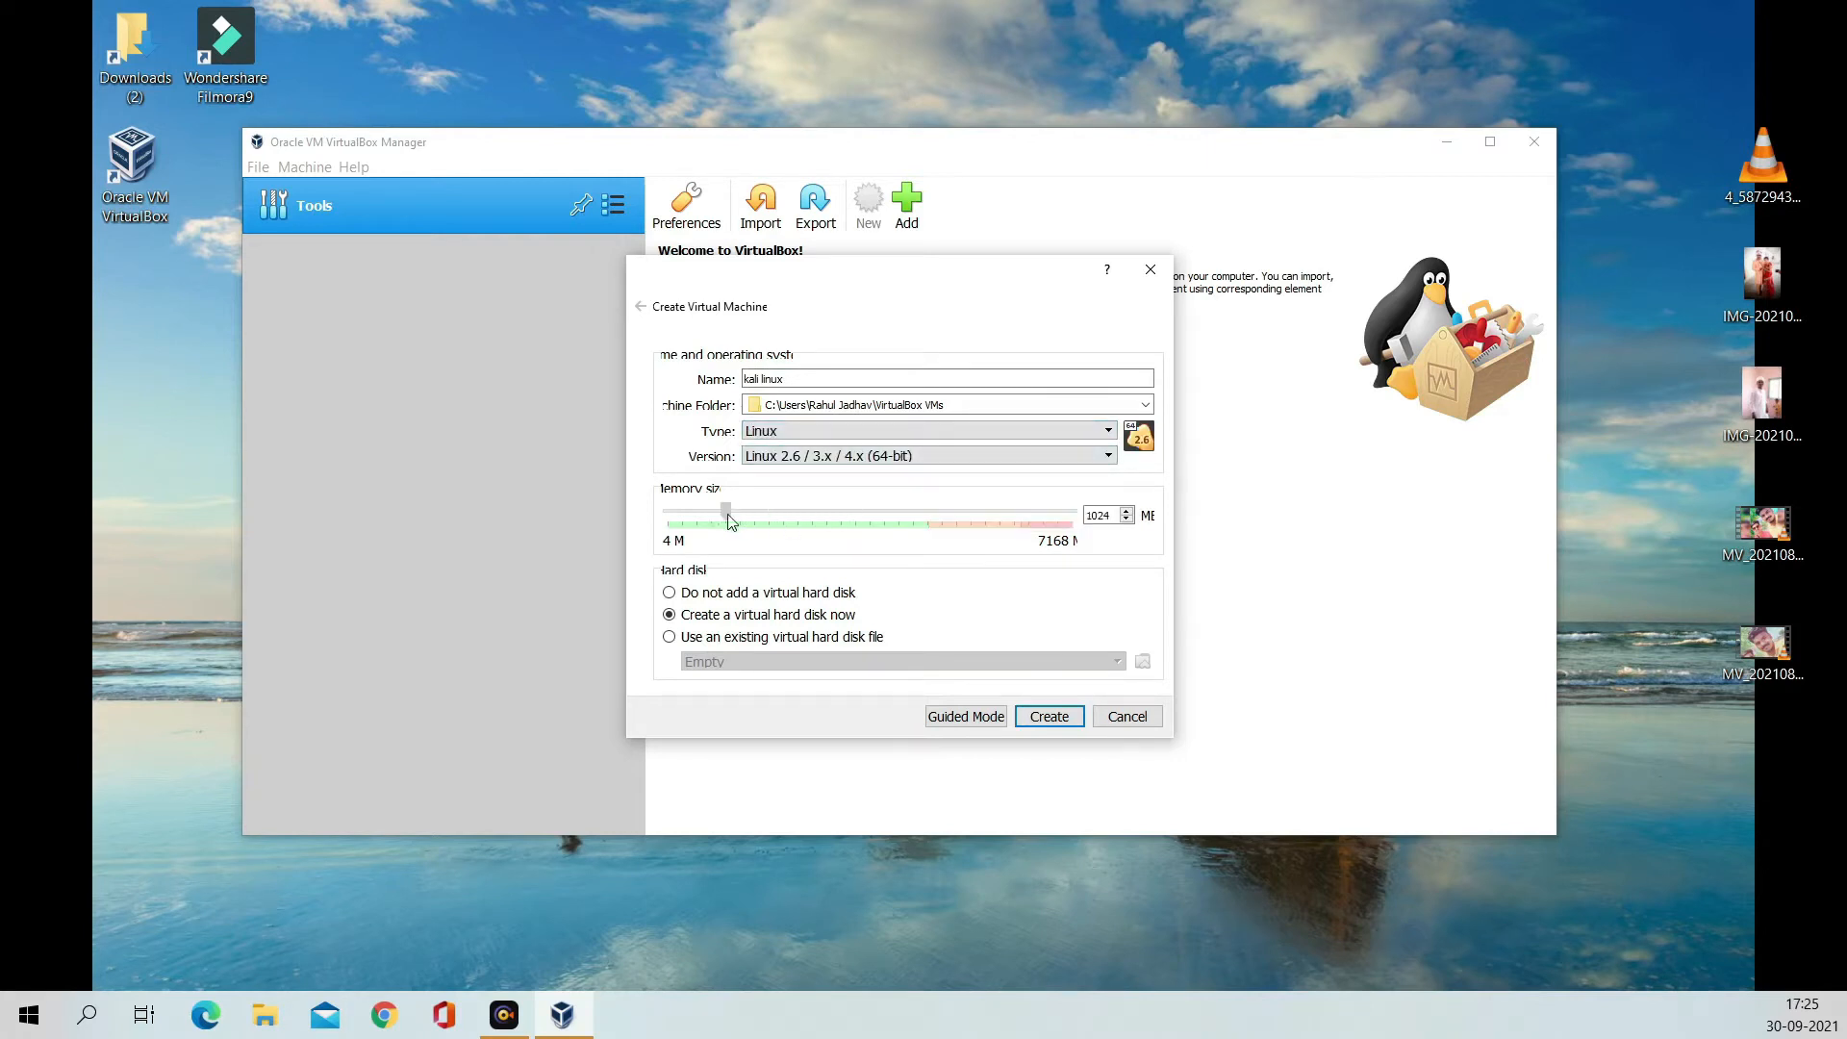
Step: Set the version to Debian (64-bit) and the memory size to 3072 MB
drag(725, 512, 871, 568)
click(1116, 517)
key(BackSpace)
key(BackSpace)
key(BackSpace)
text(04)
key(BackSpace)
key(BackSpace)
key(BackSpace)
text(3072)
click(1108, 456)
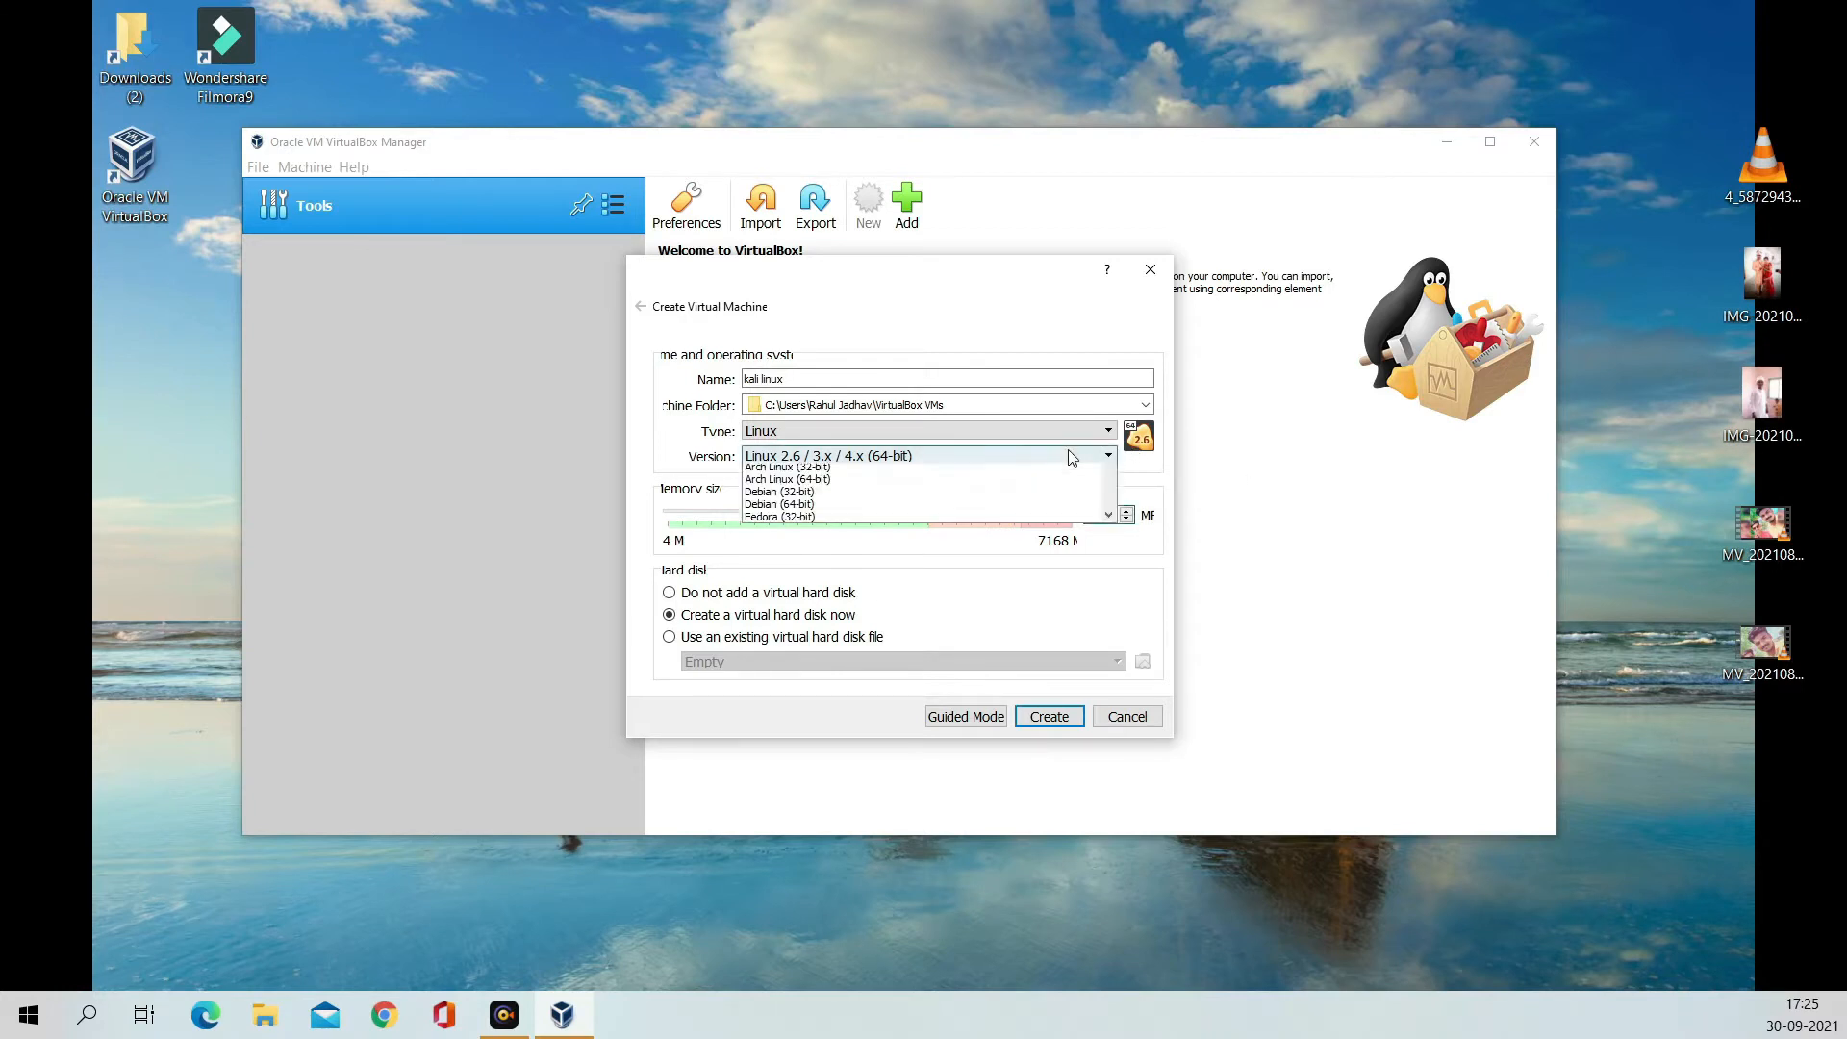
click(827, 573)
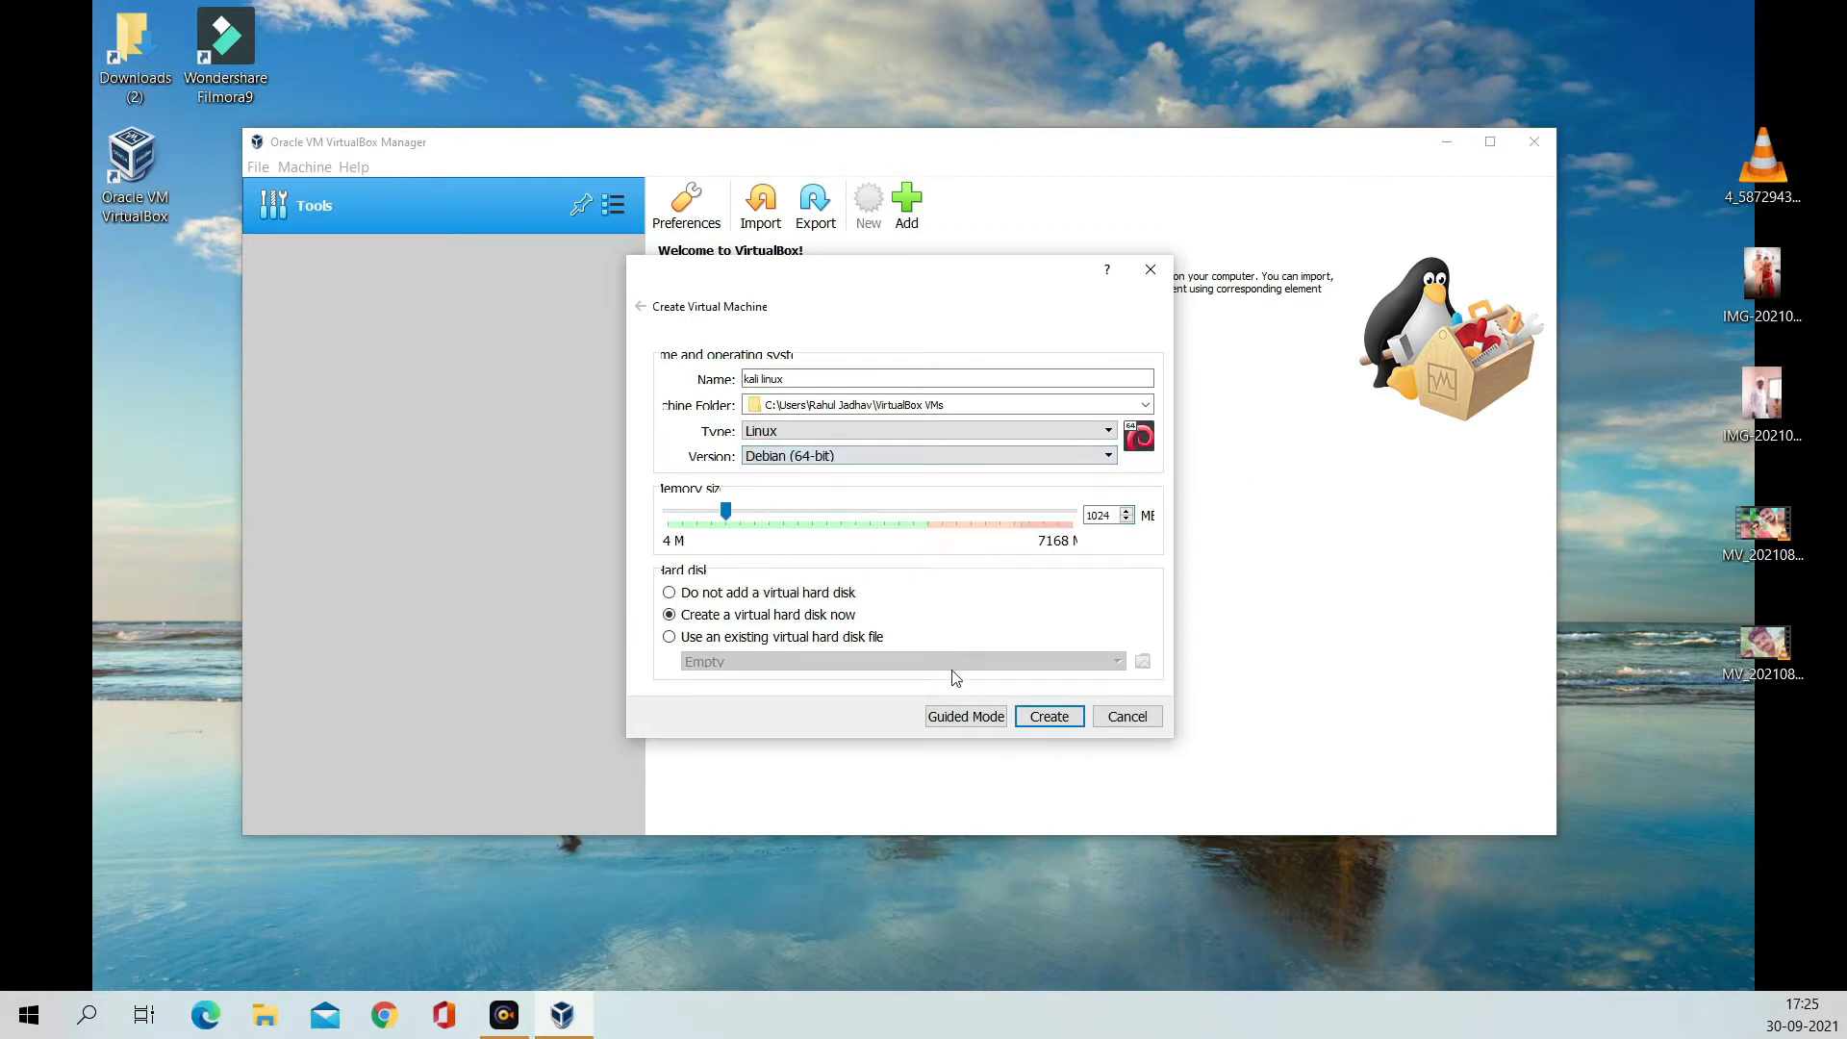
drag(724, 516, 718, 516)
click(1126, 512)
key(BackSpace)
text(3072)
Step: Create a dynamically allocated 45.49 GB VDI disk, kali linux.vdi, for the VM
click(1074, 720)
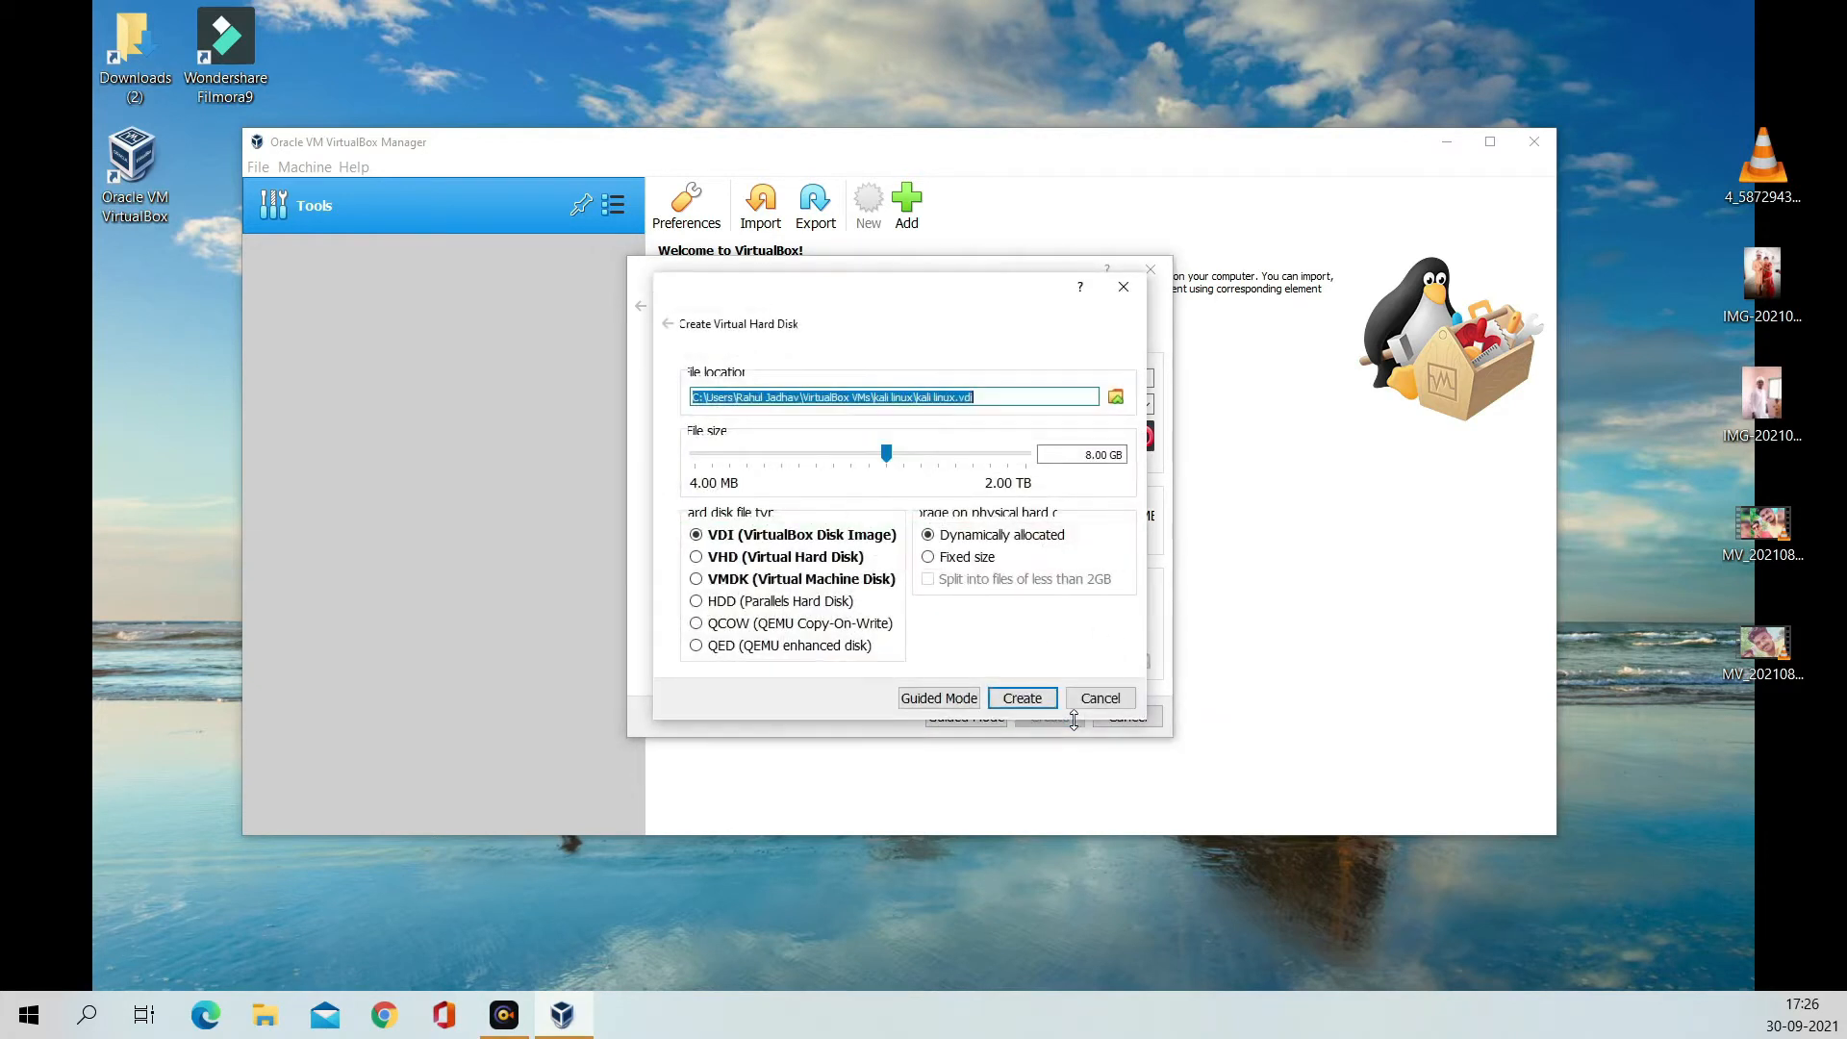
click(889, 456)
drag(893, 465, 940, 480)
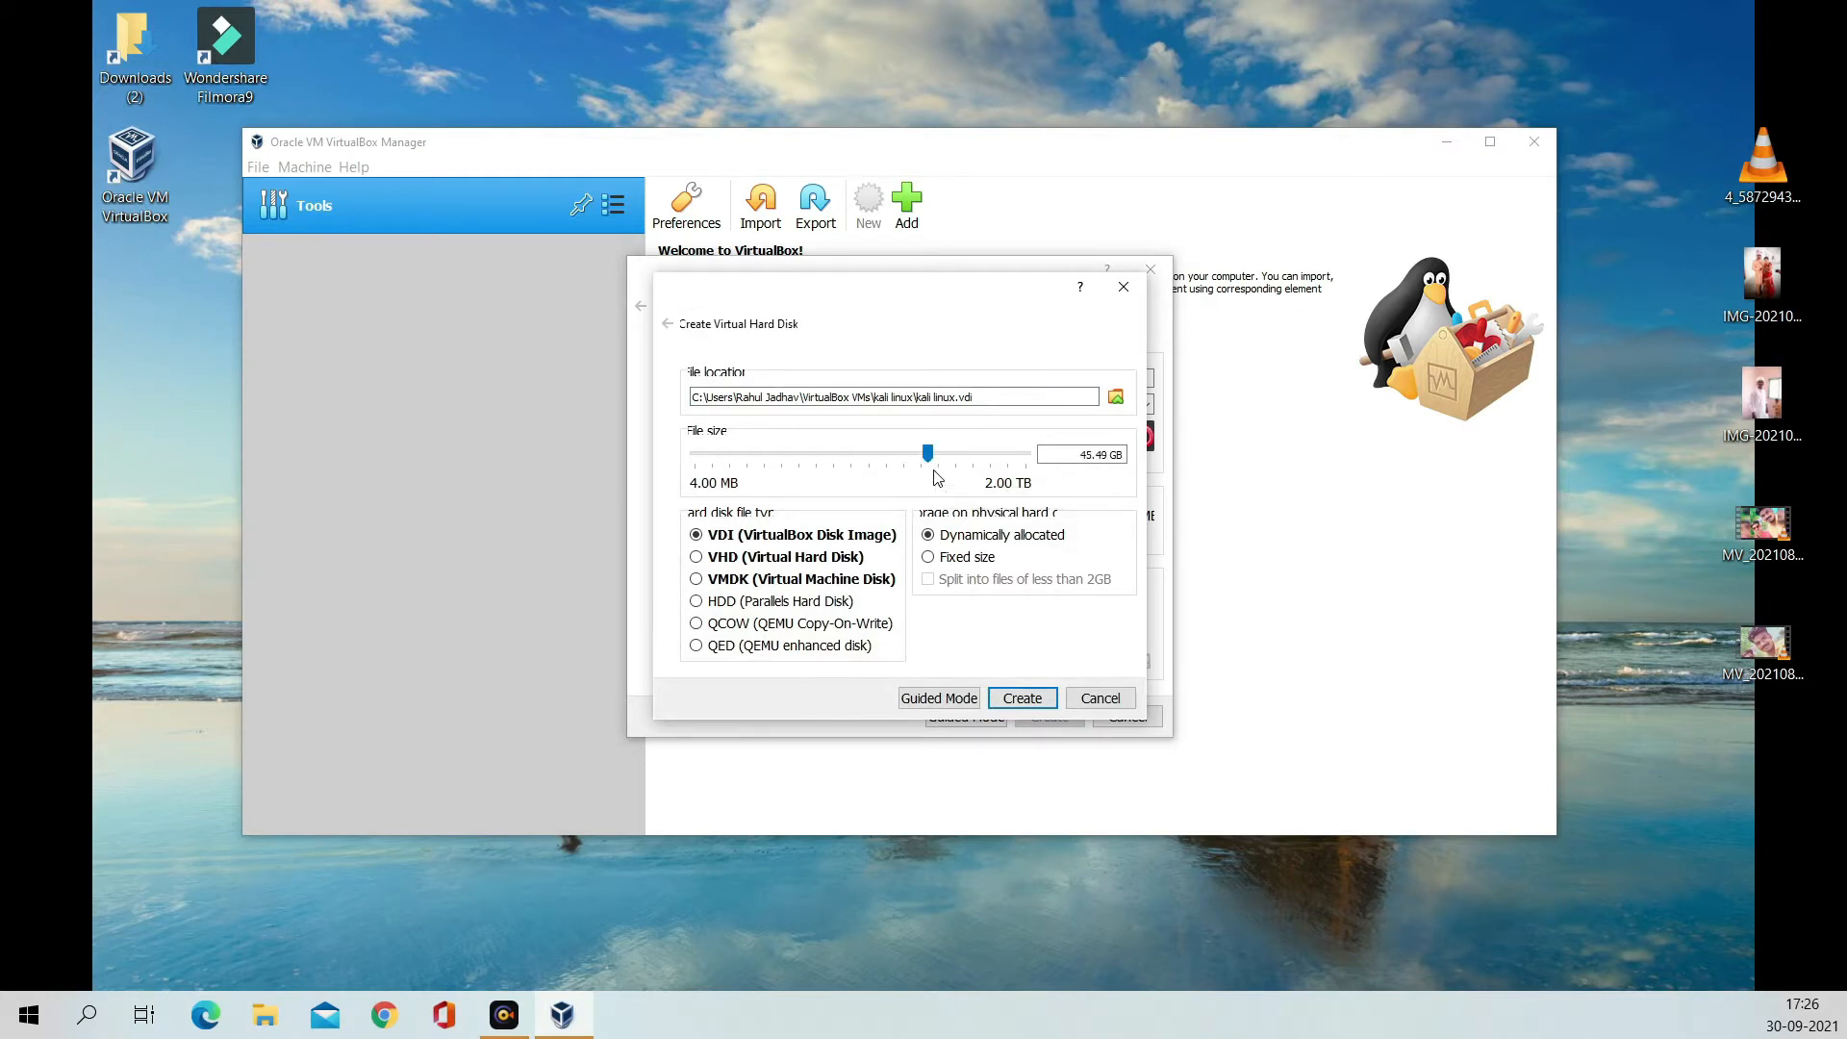
click(1035, 705)
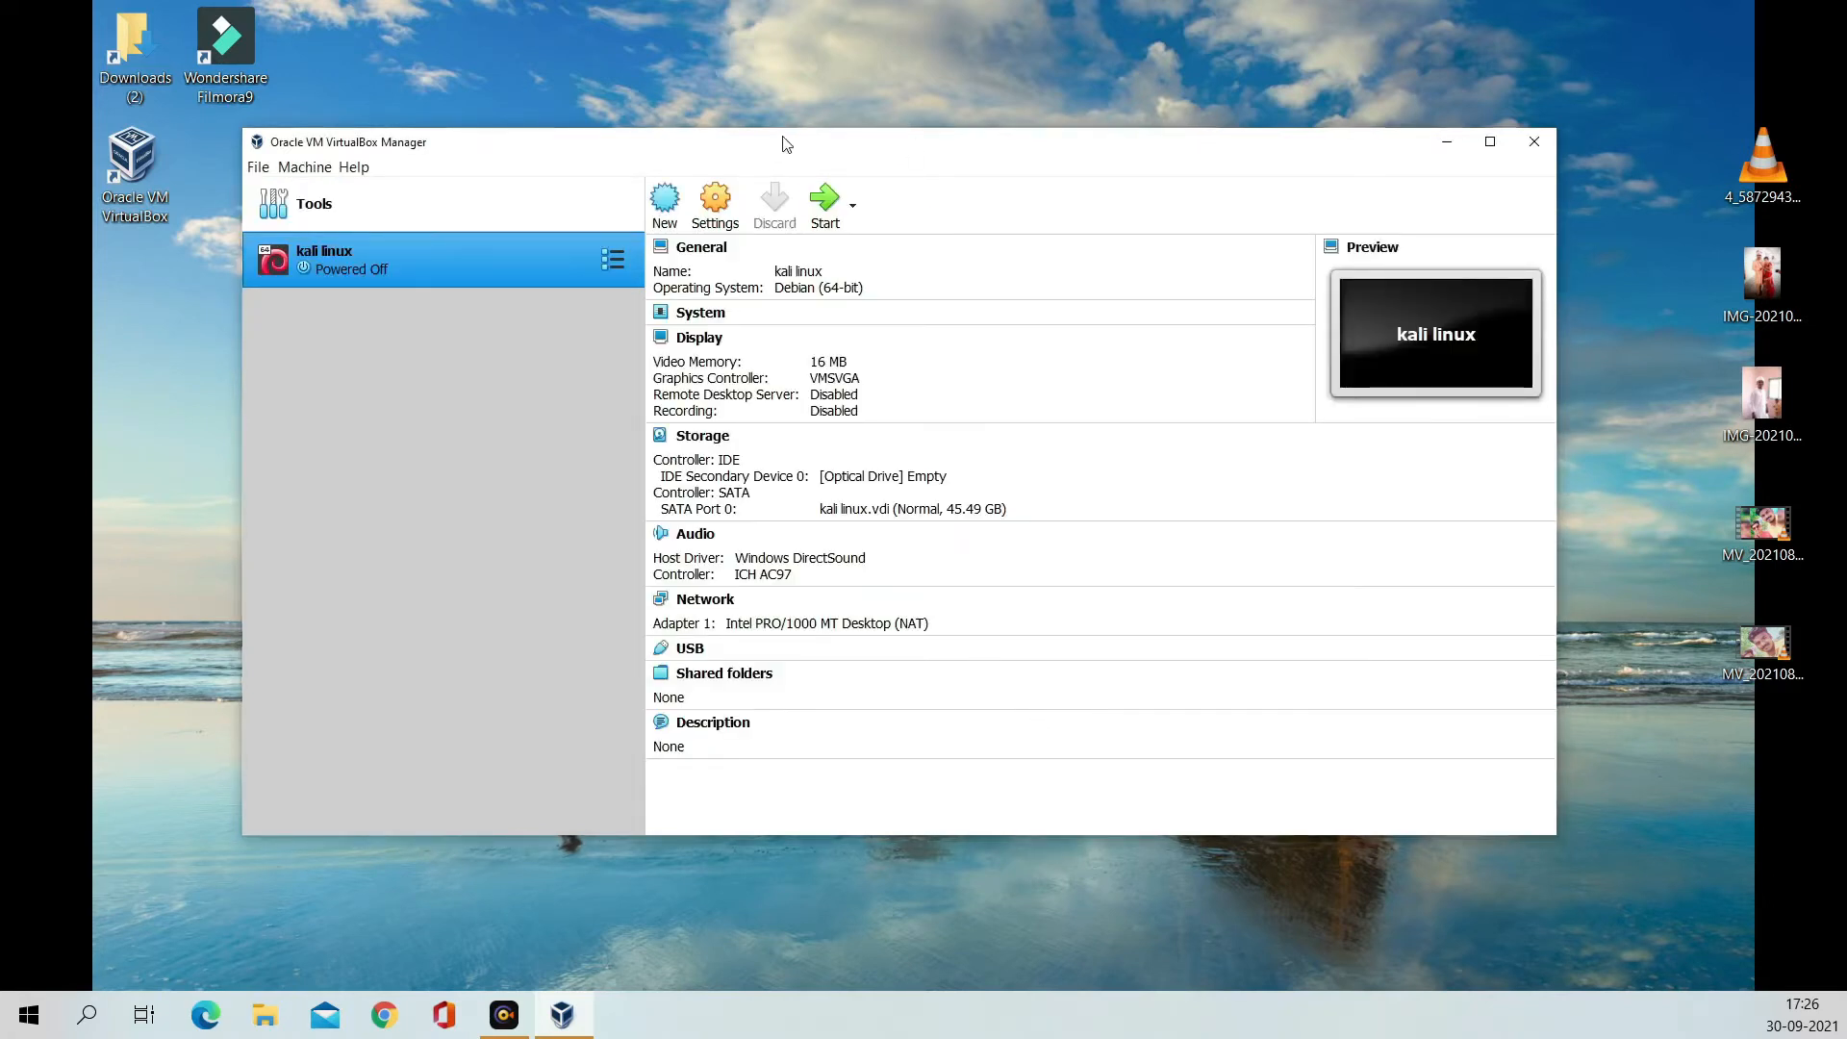
Step: Set the kali linux VM's network adapter to Bridged Adapter
click(737, 206)
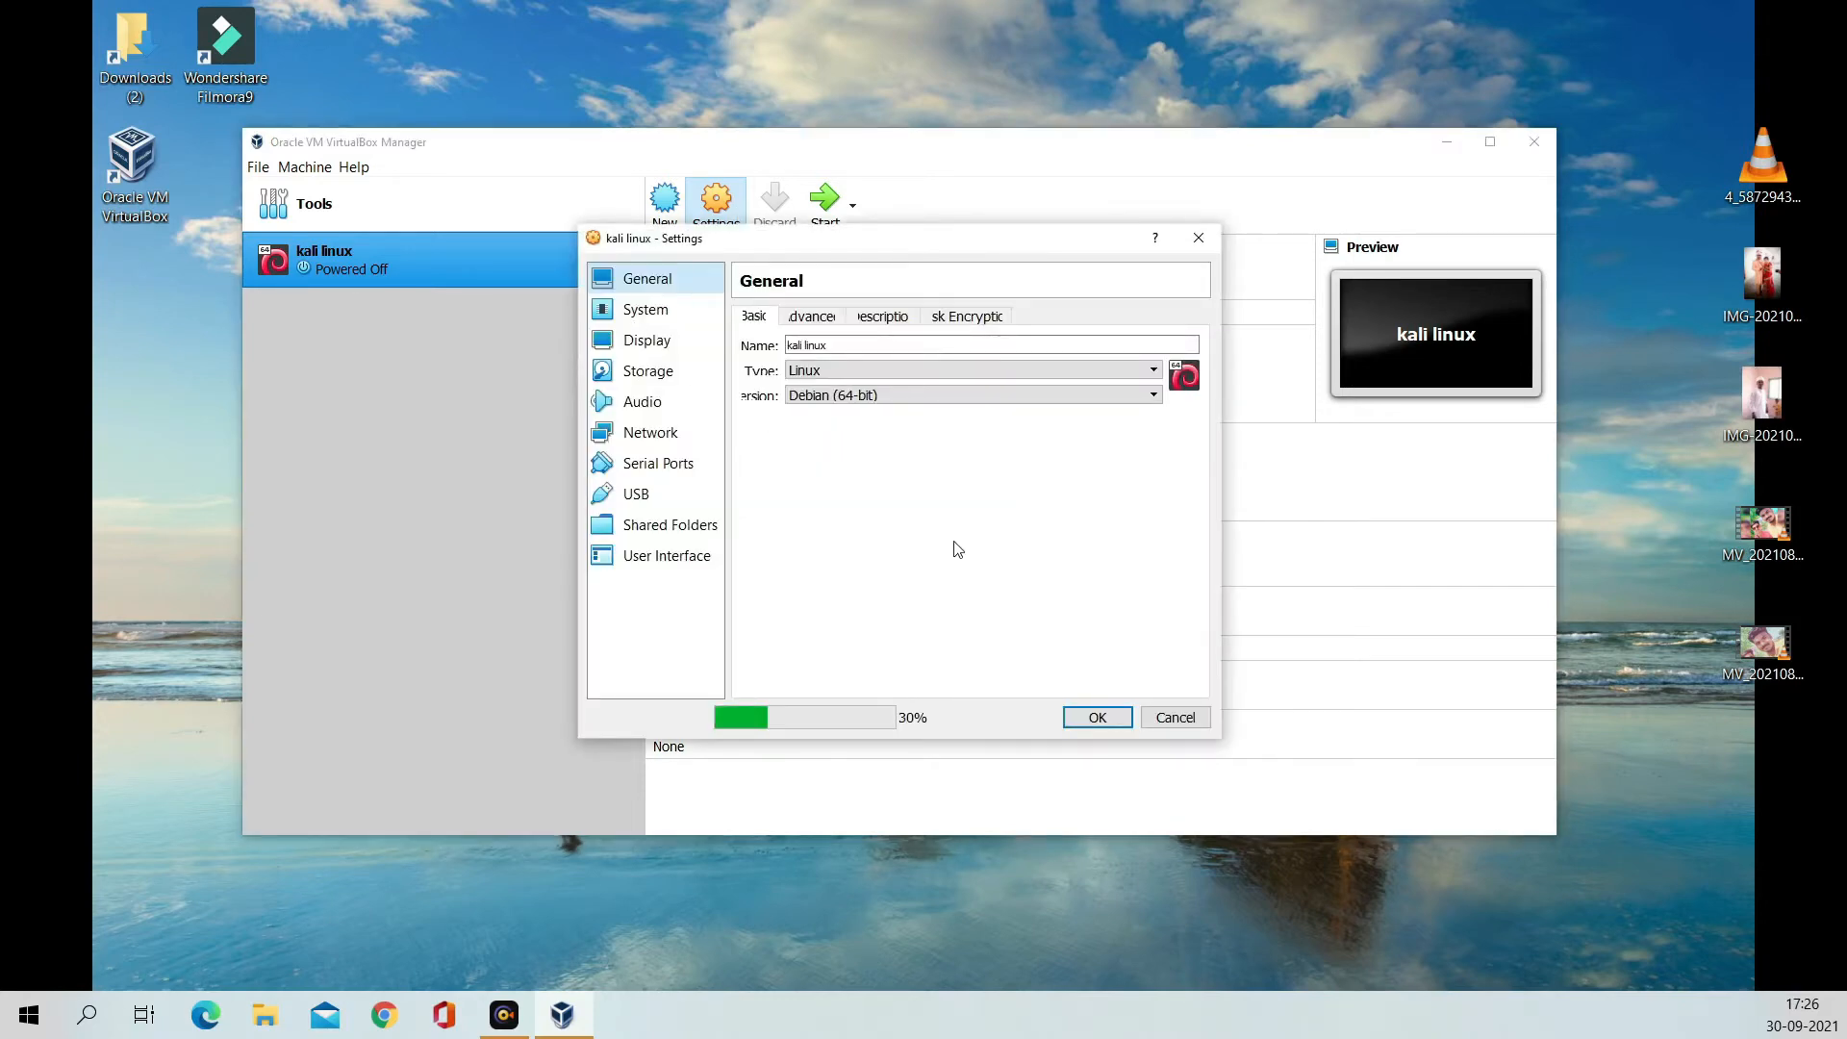
click(644, 310)
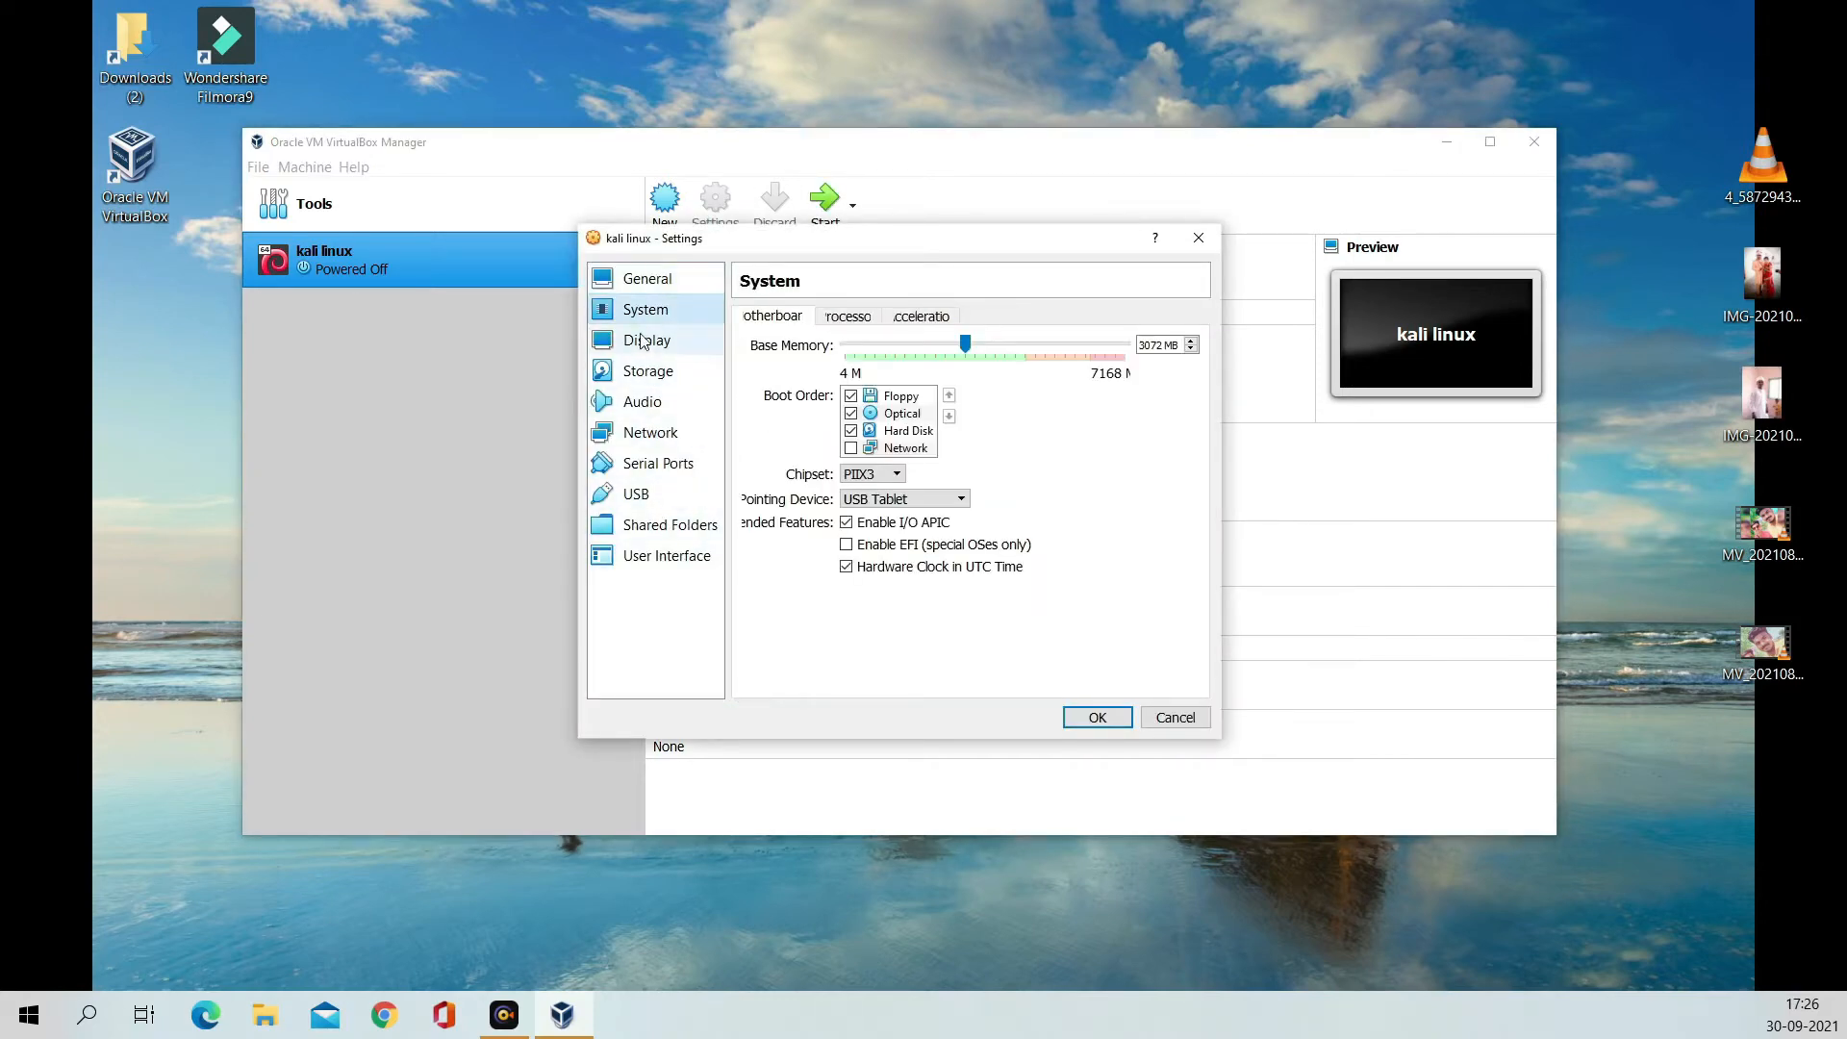
click(645, 347)
click(660, 438)
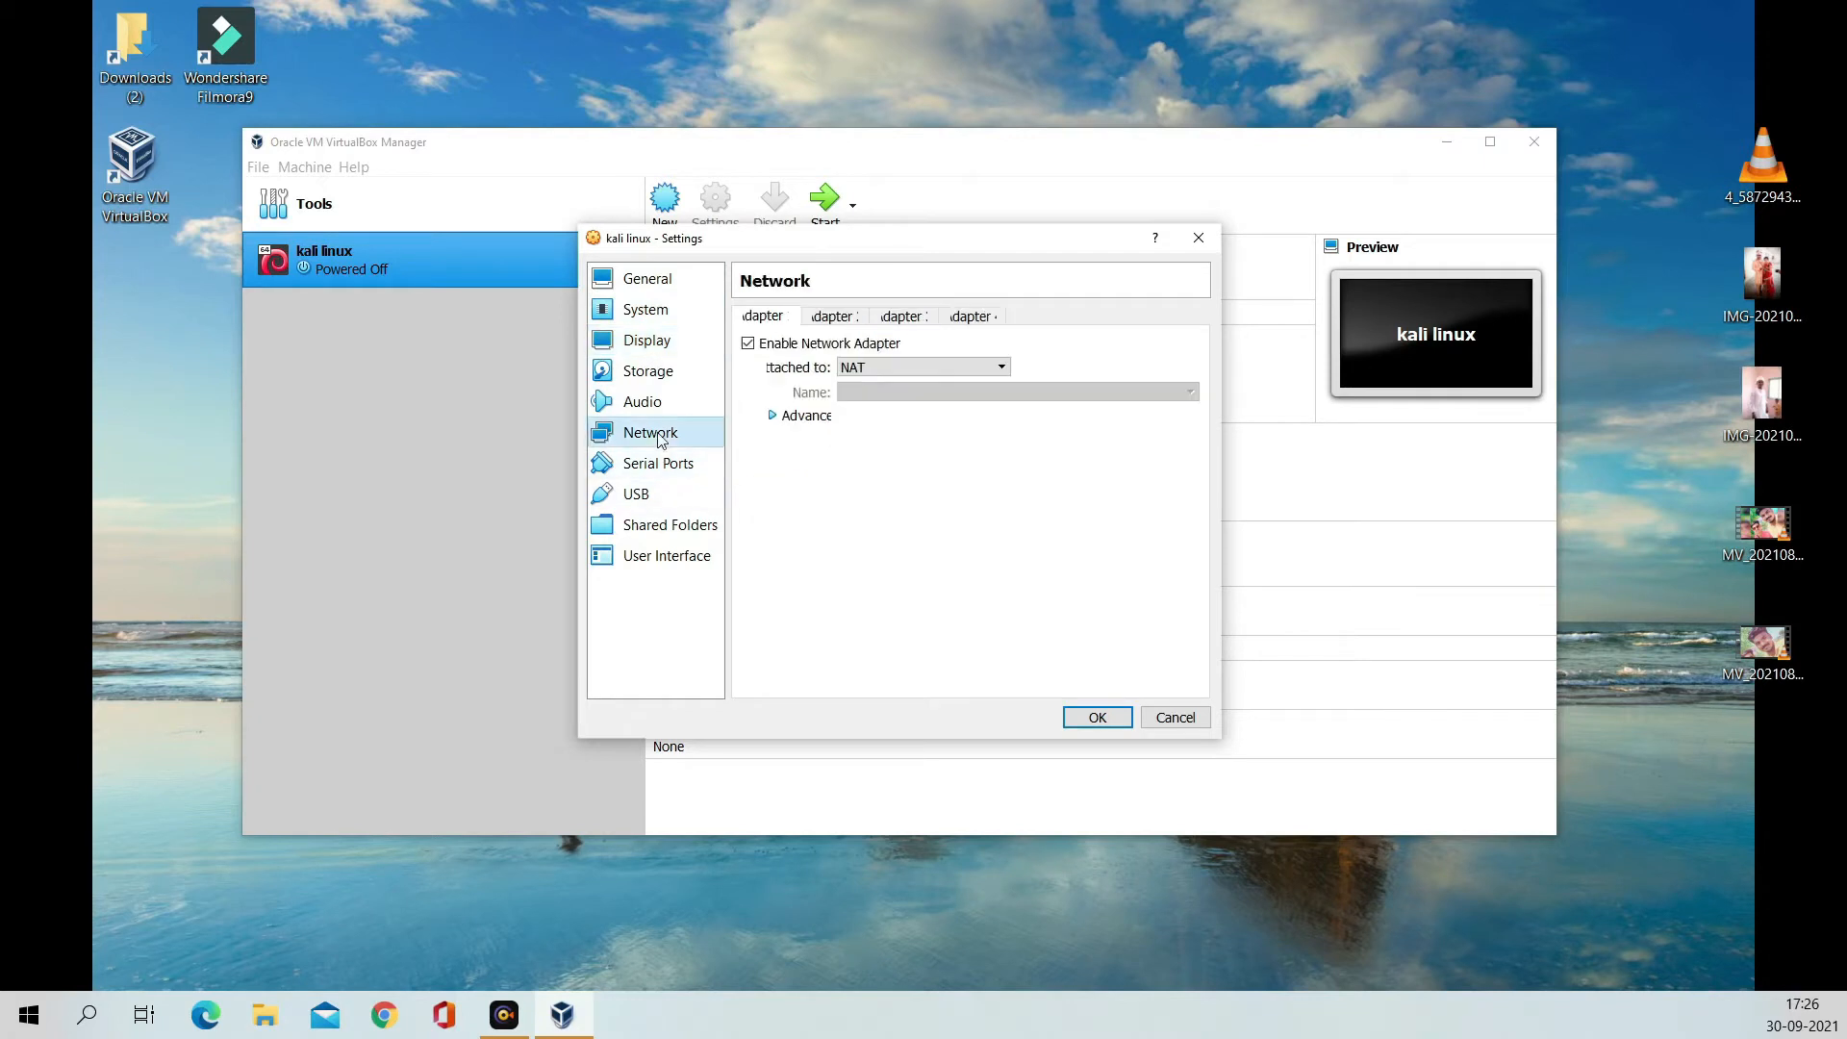
click(972, 365)
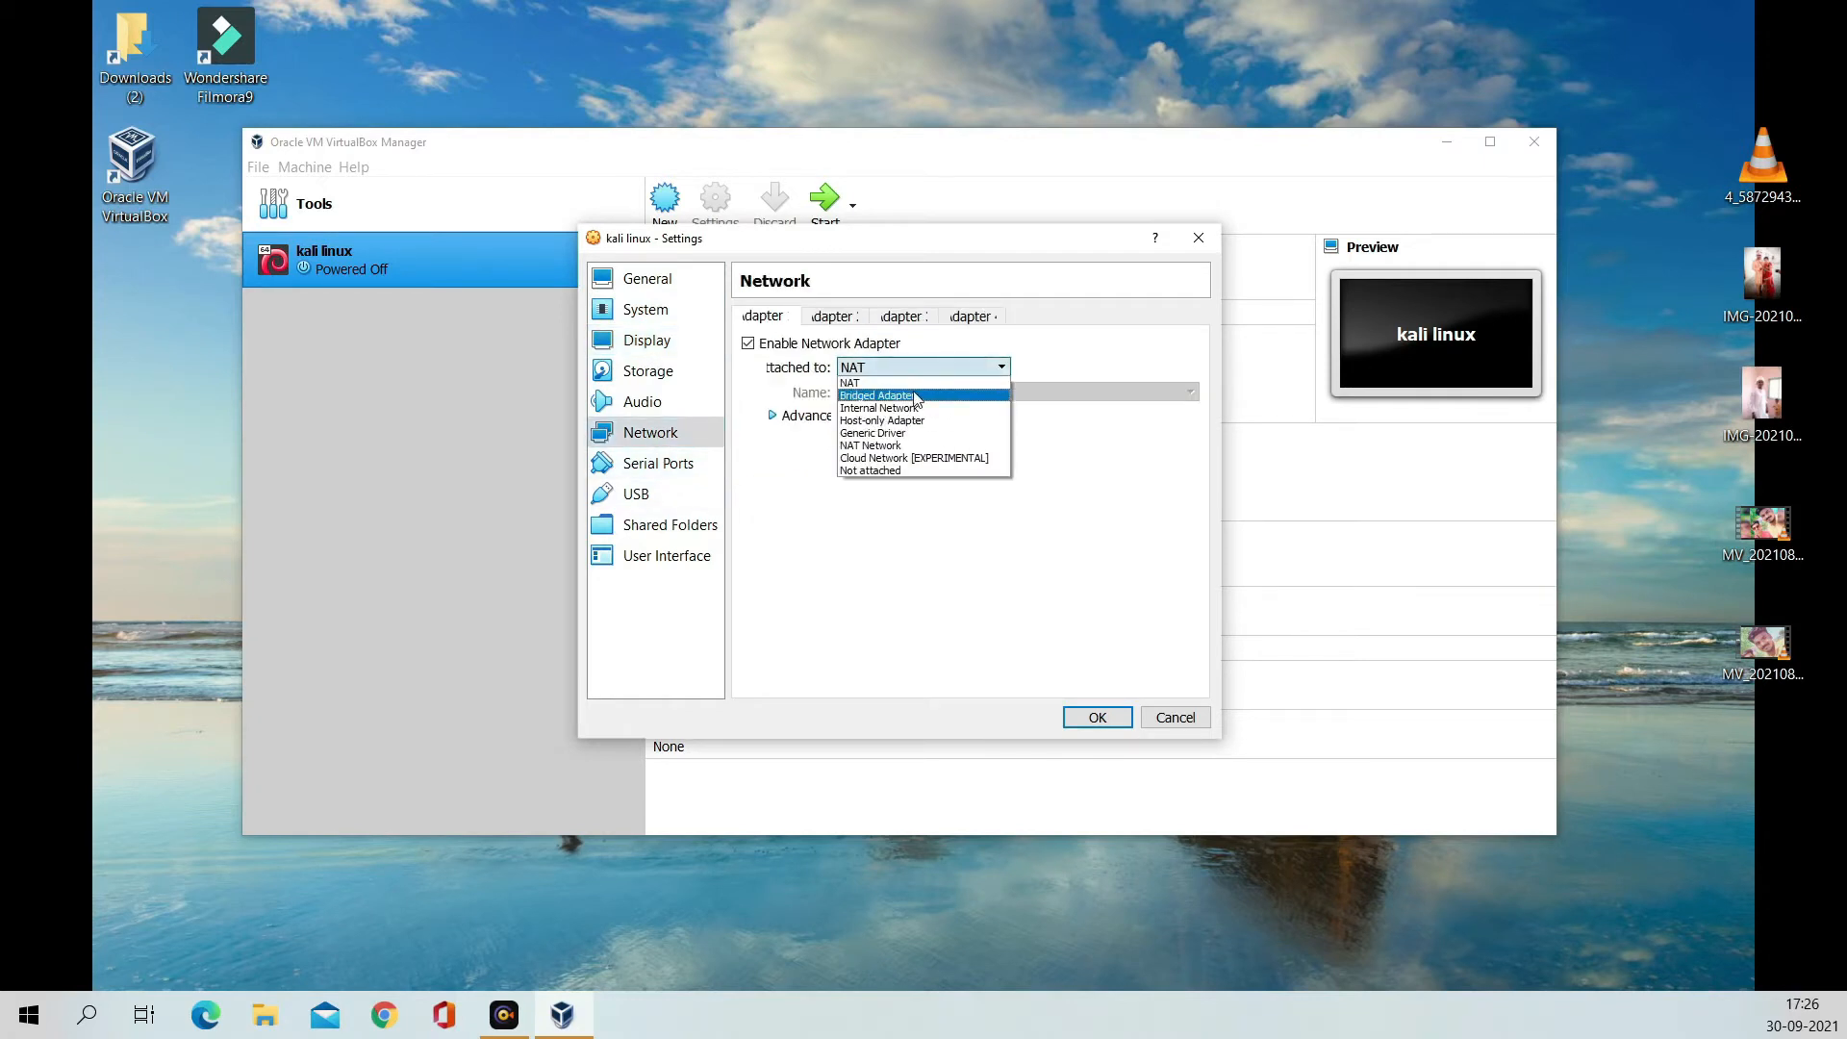
click(914, 395)
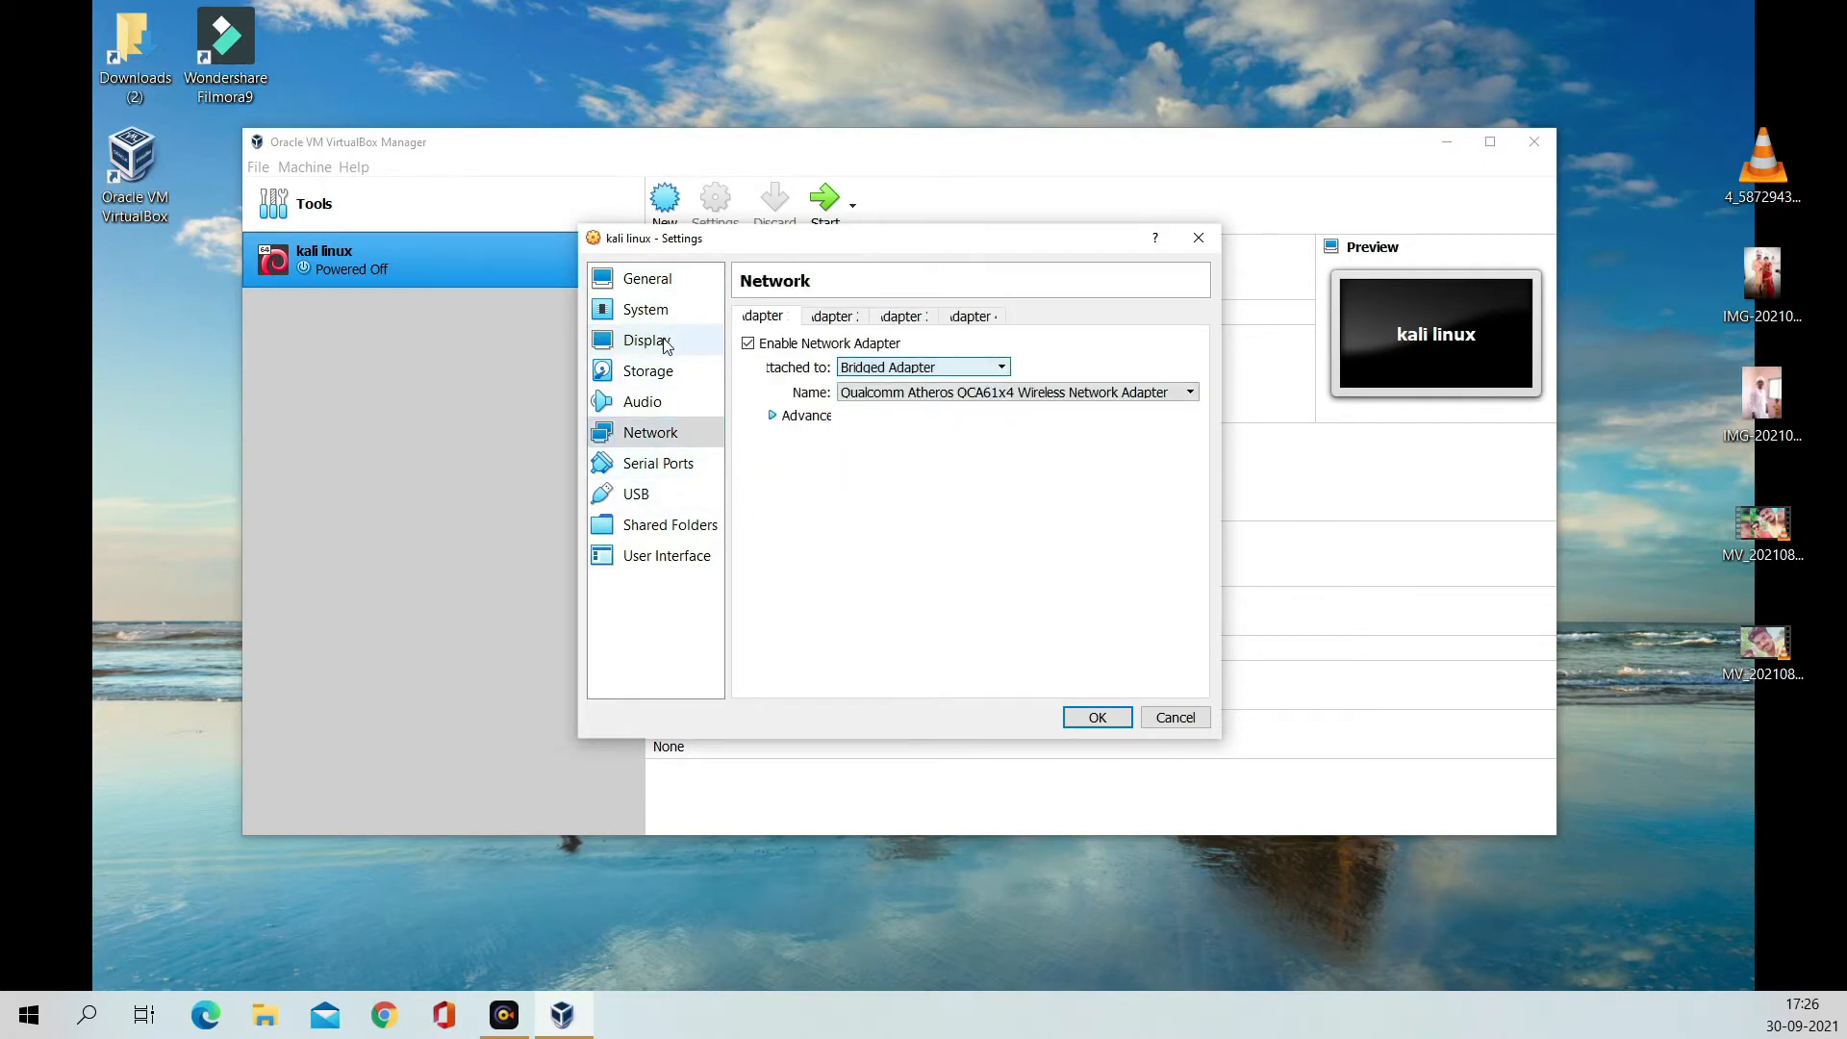
Step: Attach kali-linux-2020.3-installer-amd64.iso as an IDE optical disk and save the settings
click(660, 378)
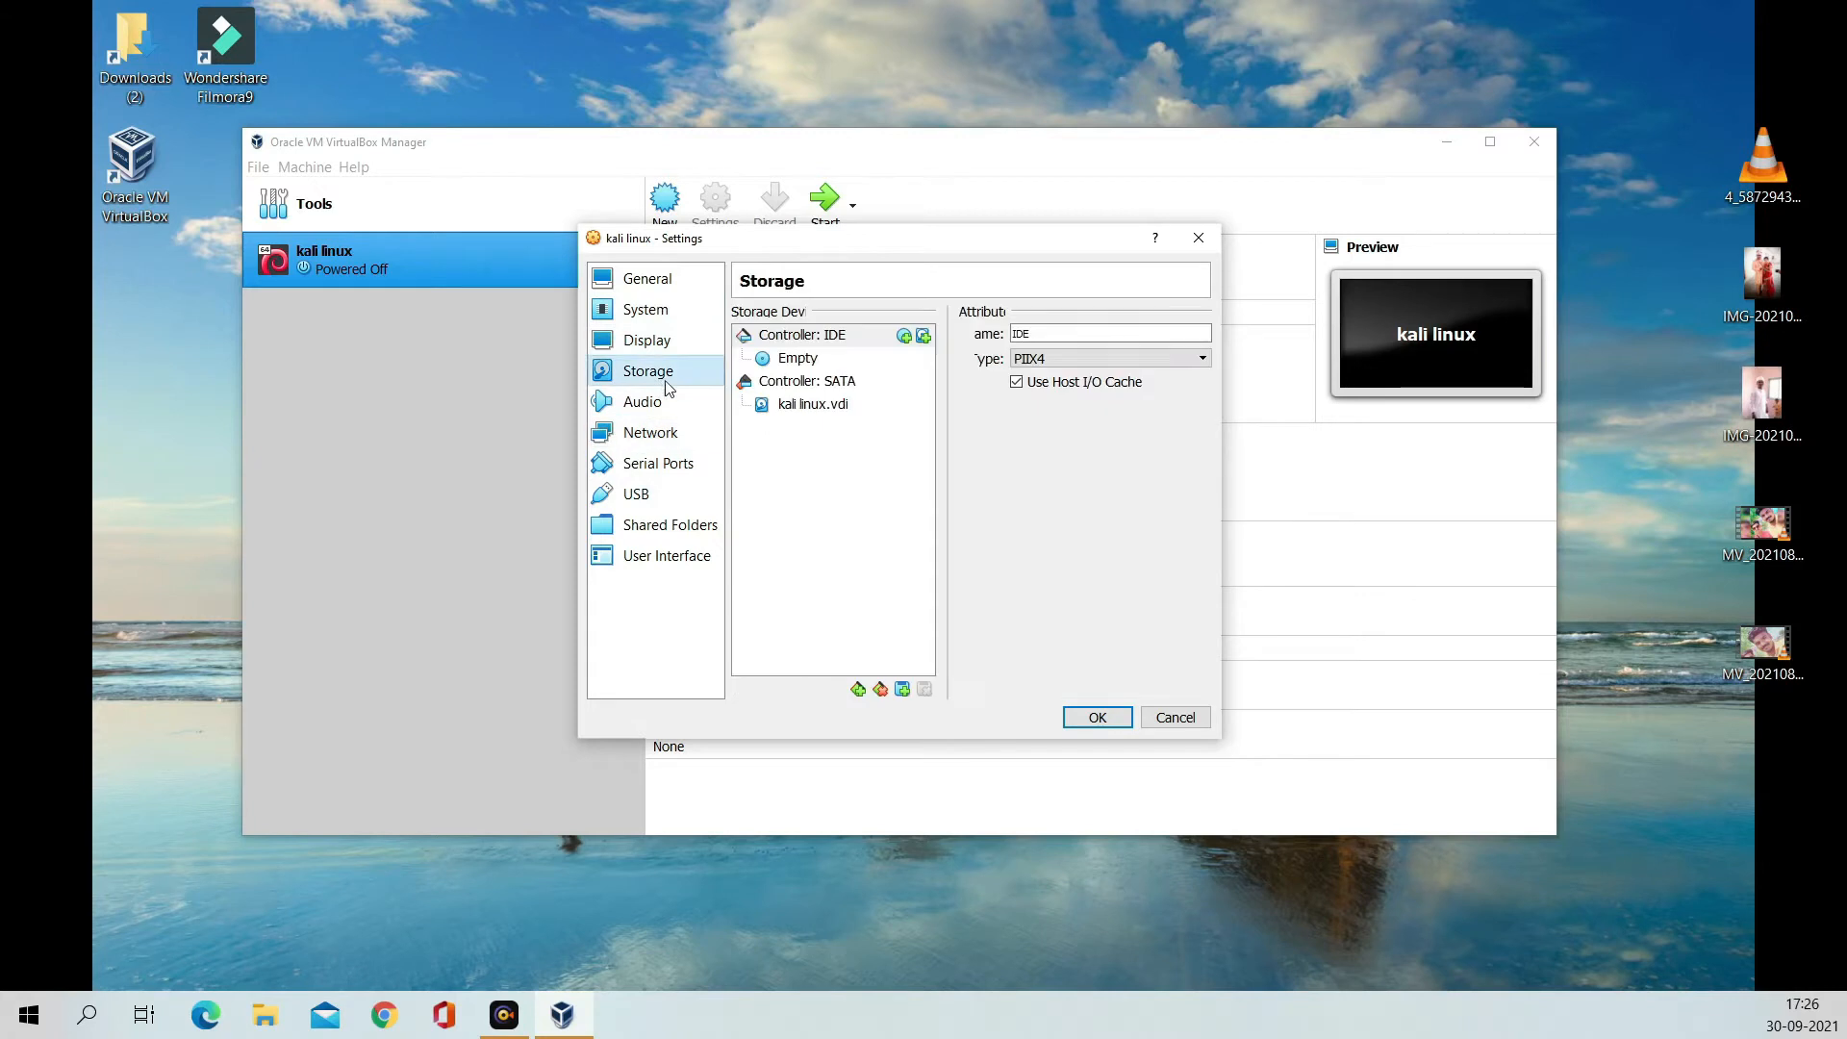
click(906, 337)
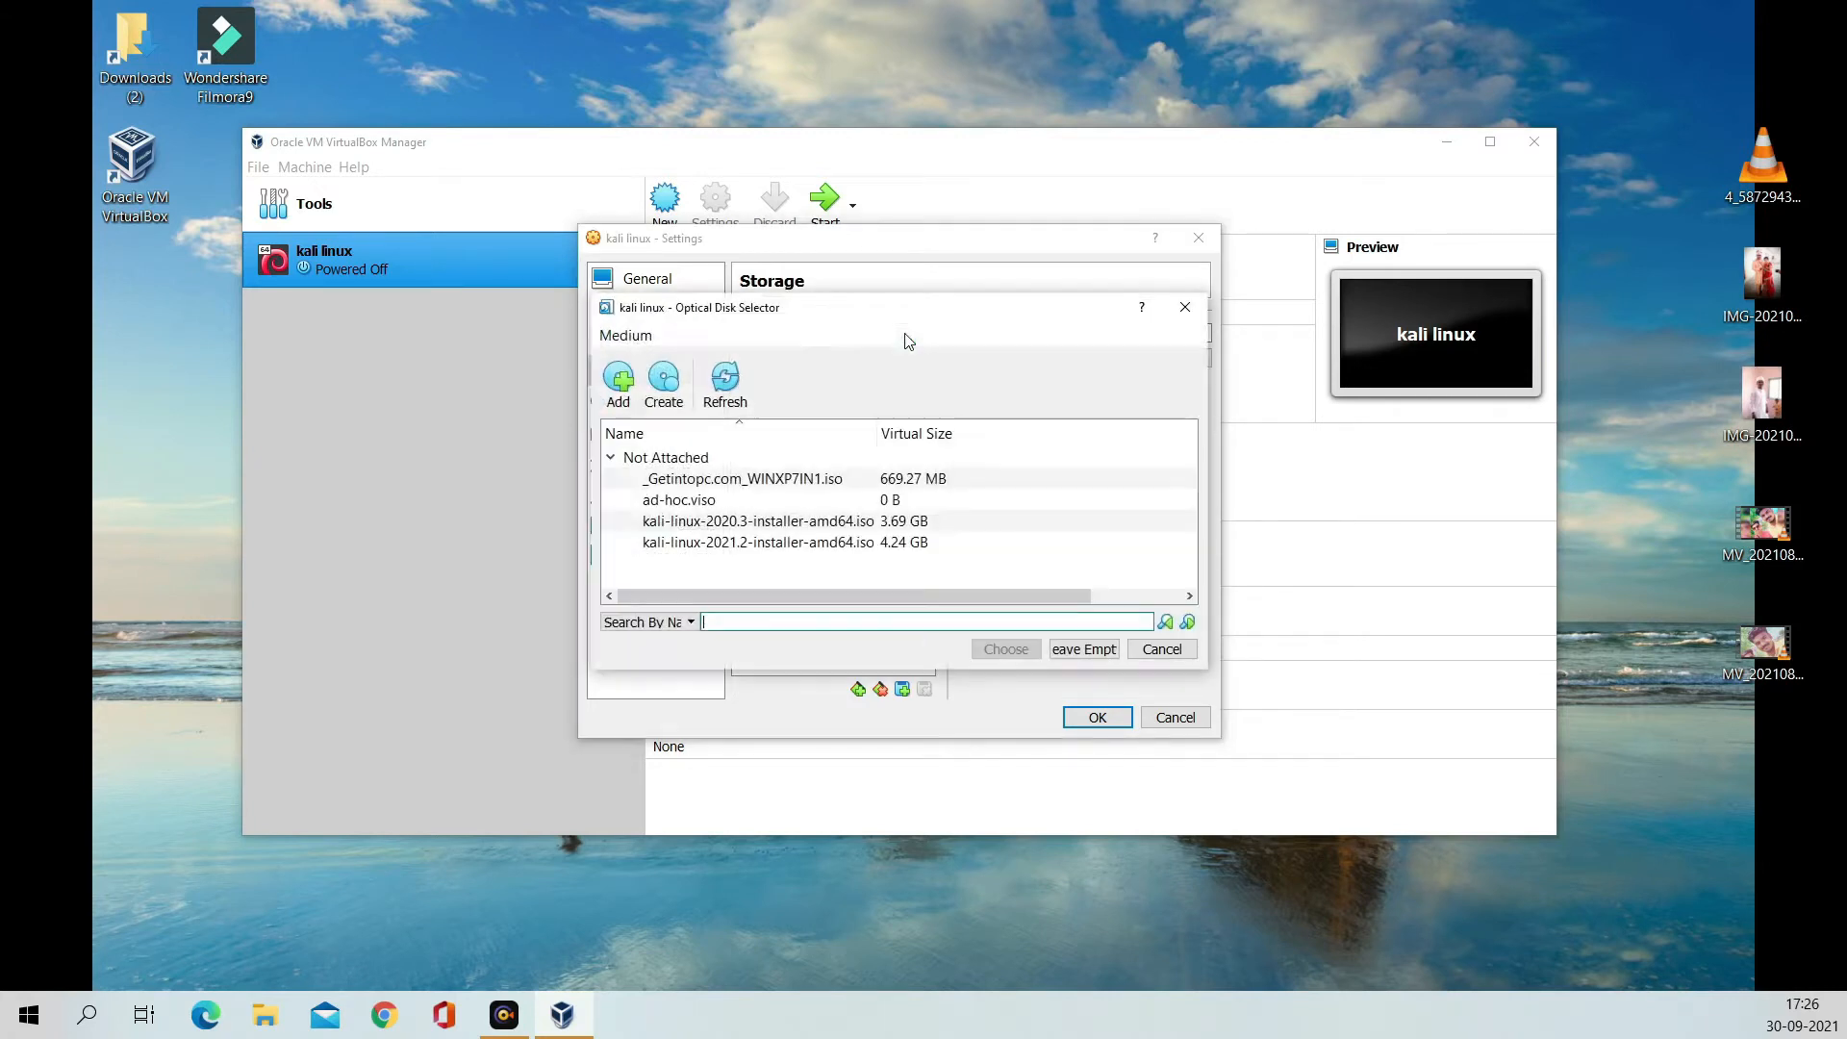
click(806, 529)
click(1006, 650)
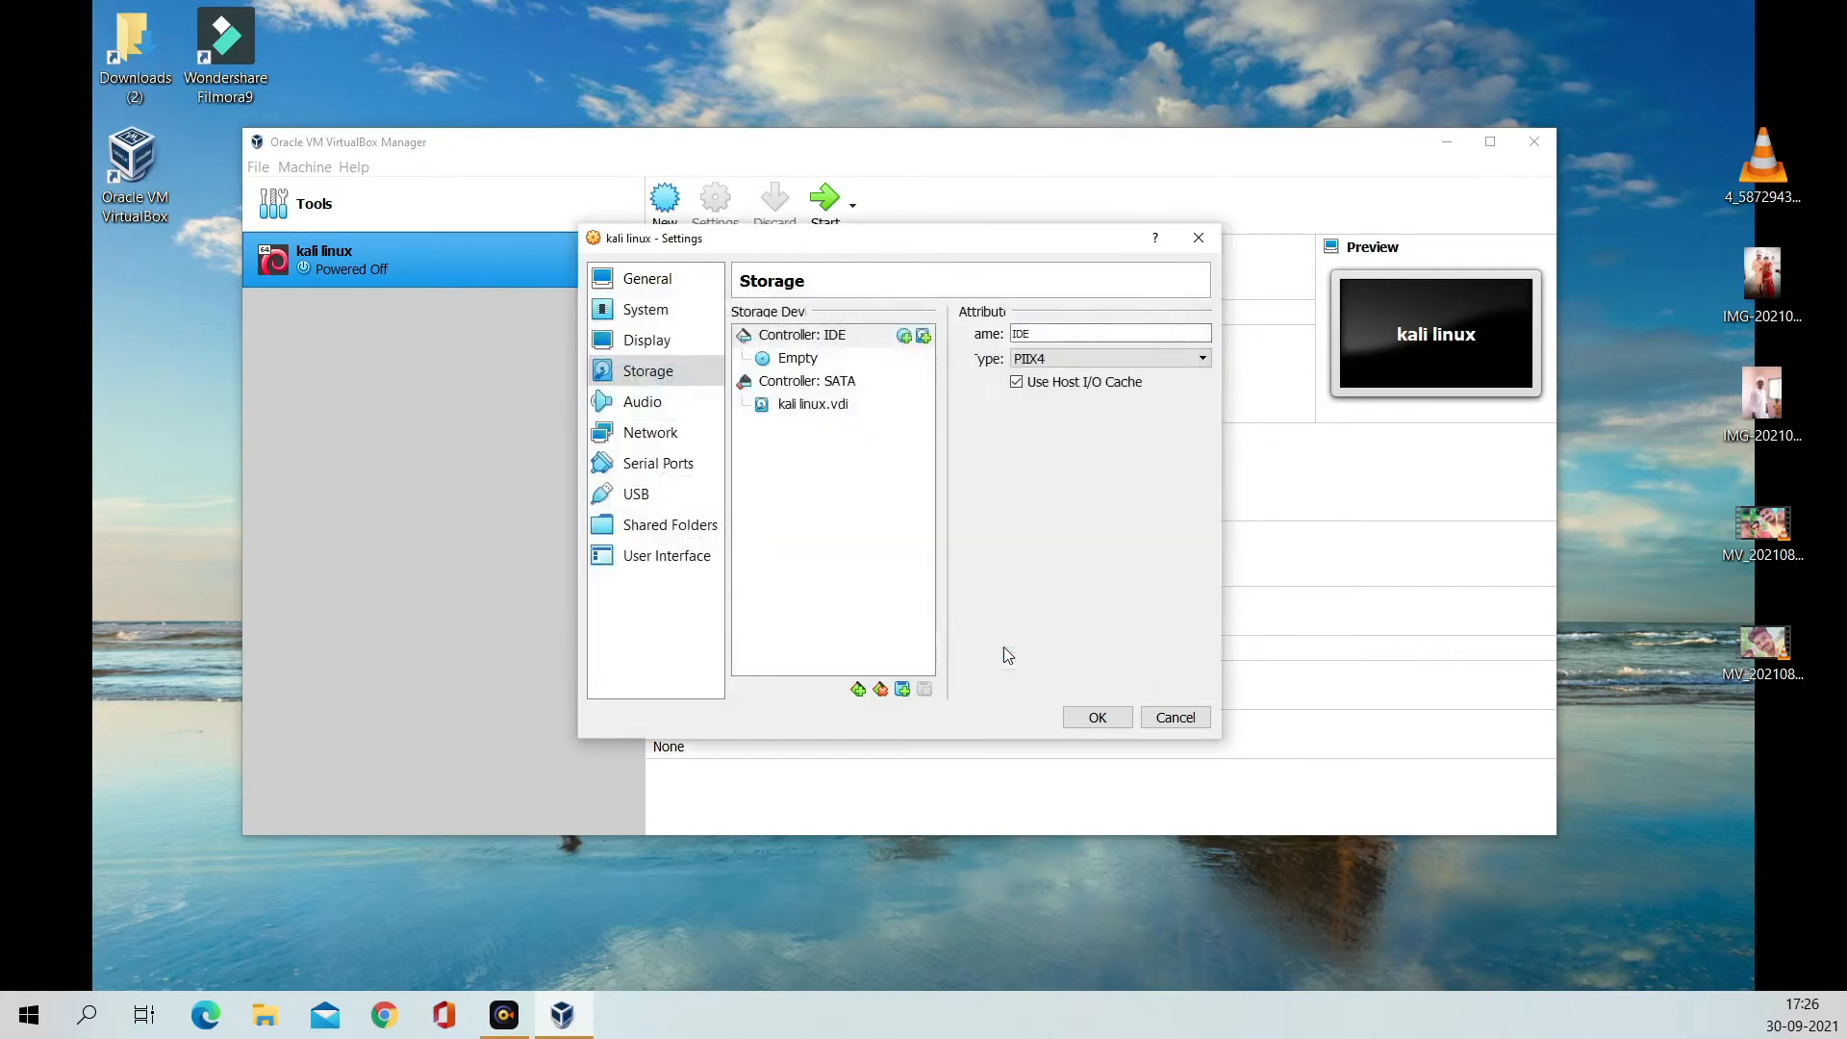
click(1105, 721)
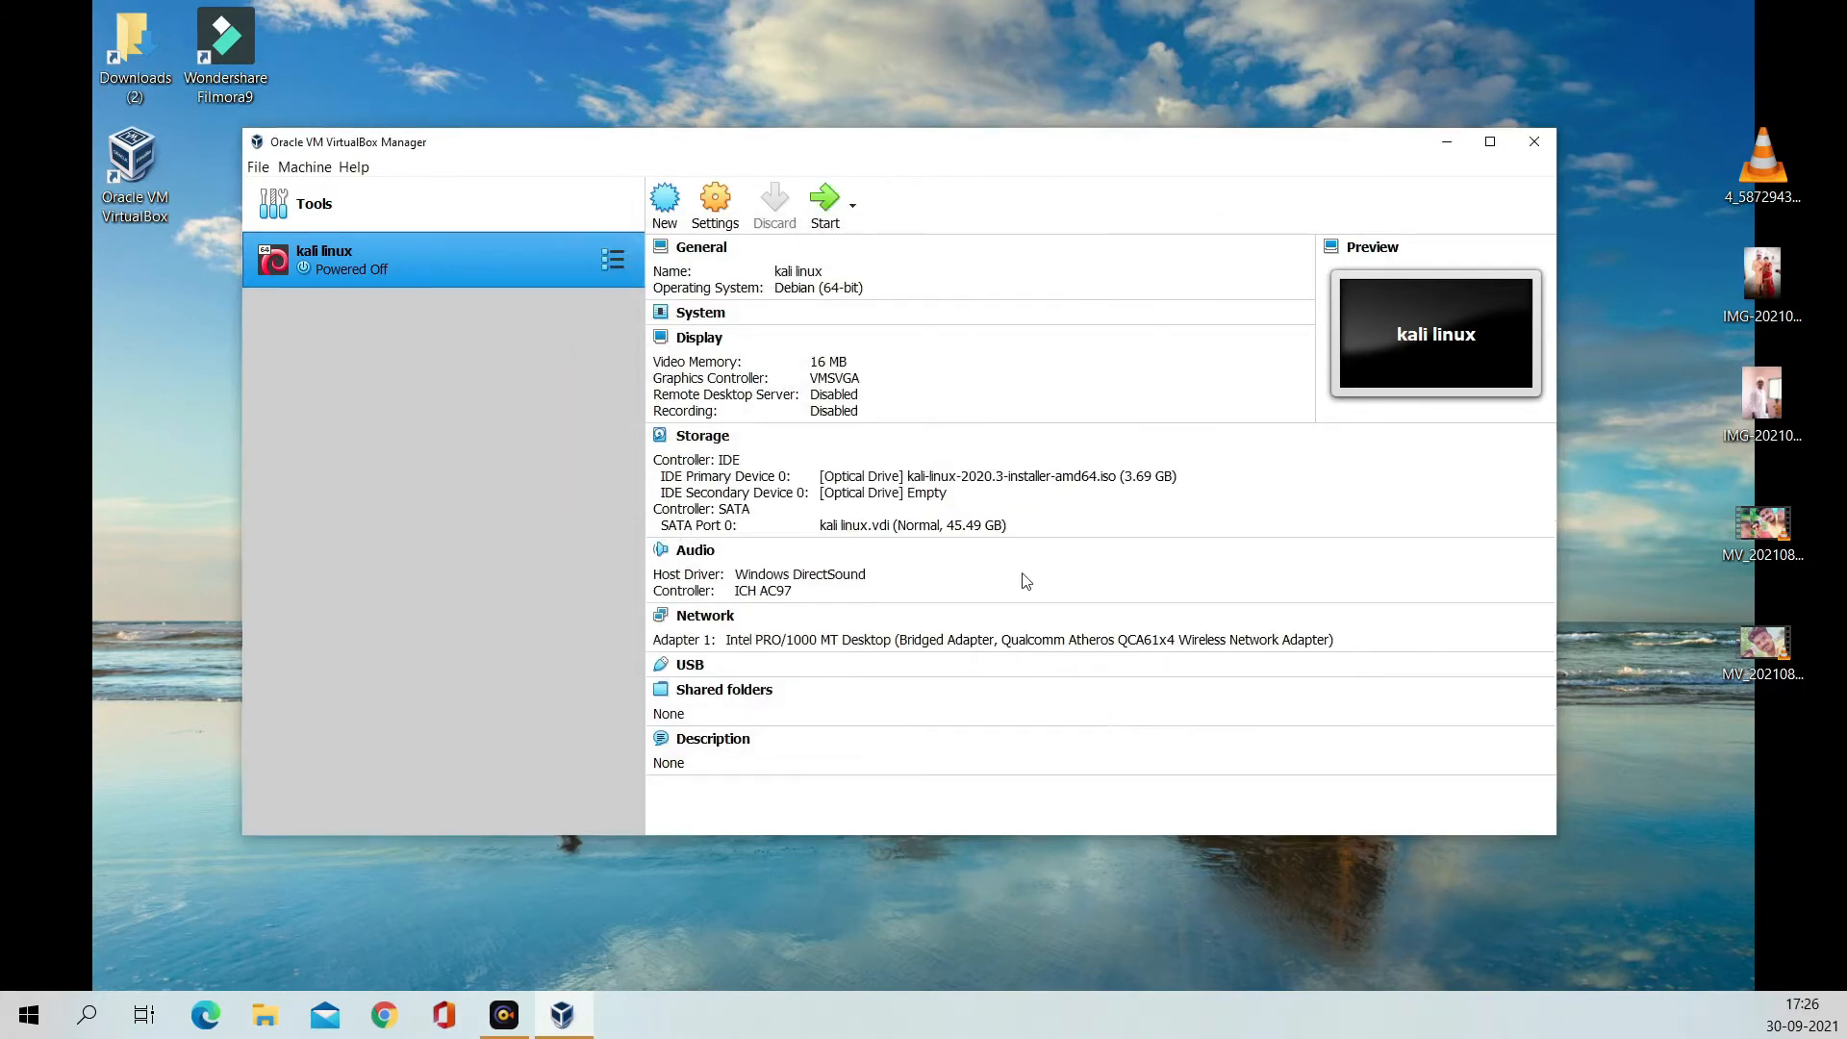
Step: Start the kali linux VM, booting from kali-linux-2021.2-installer-amd64.iso
click(823, 207)
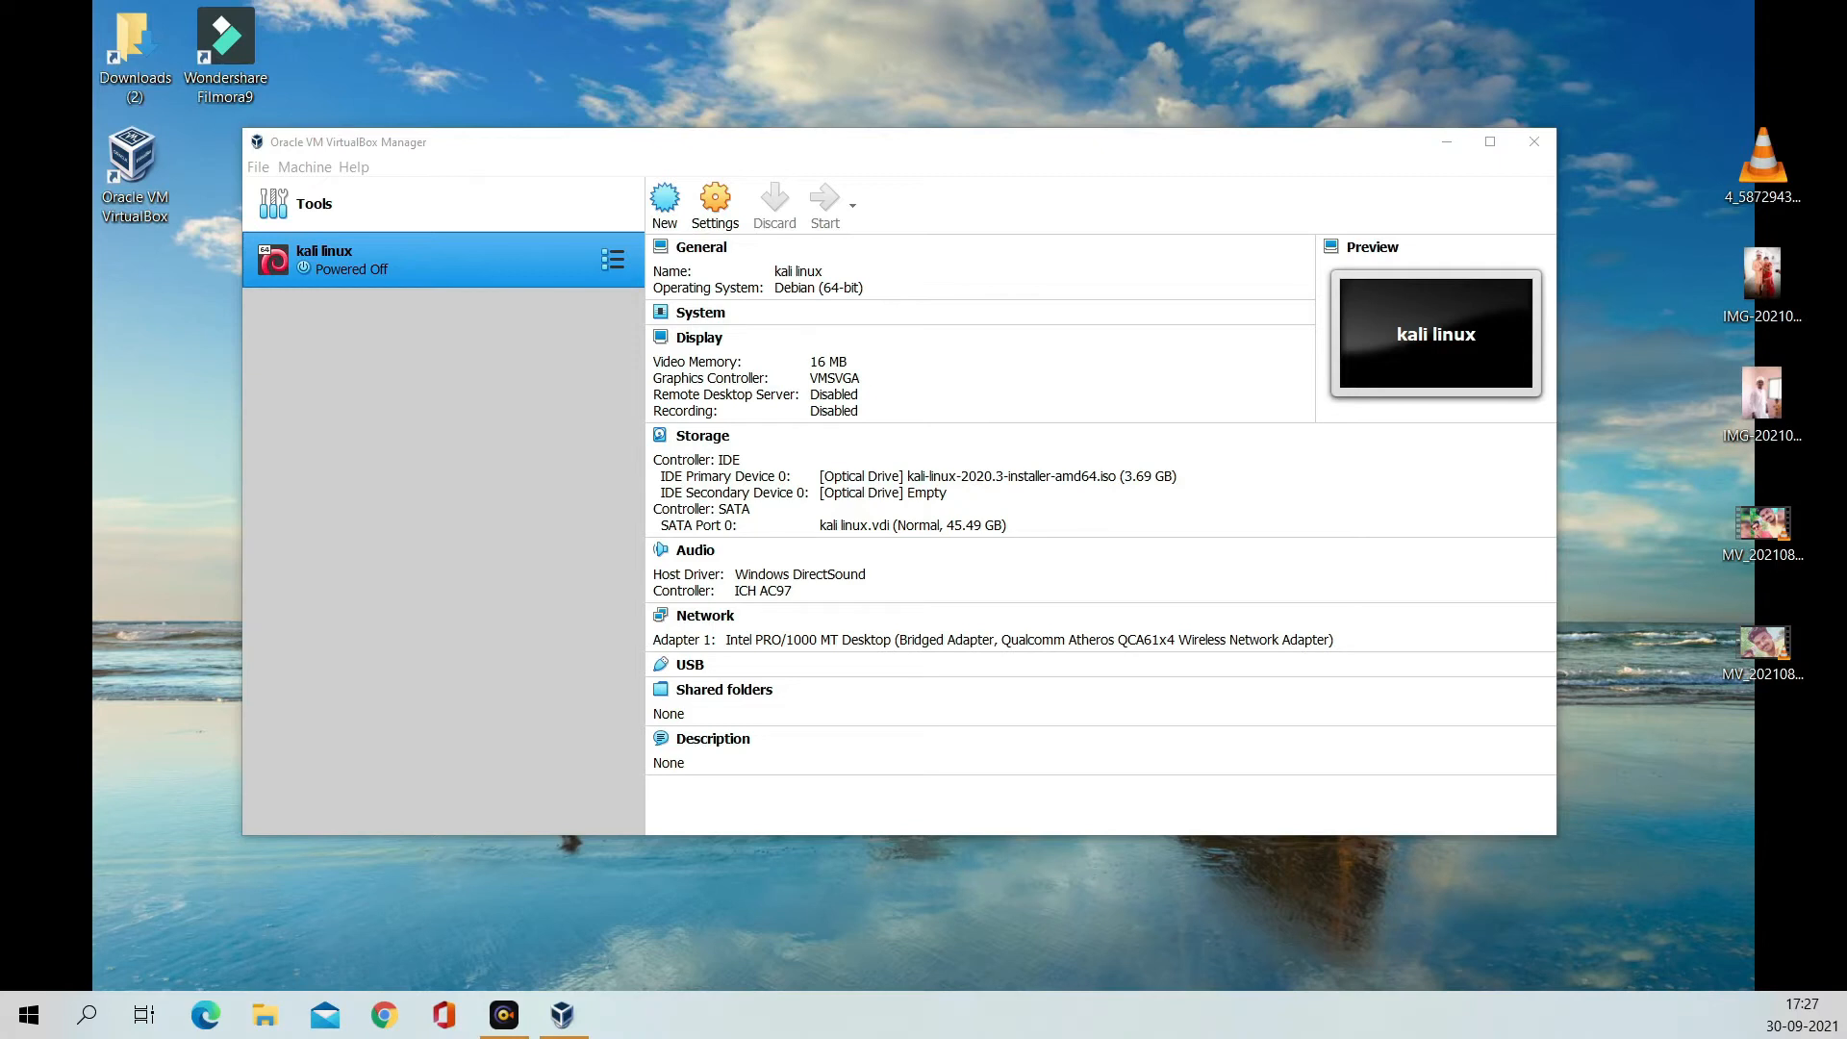
right_click(160, 475)
click(207, 568)
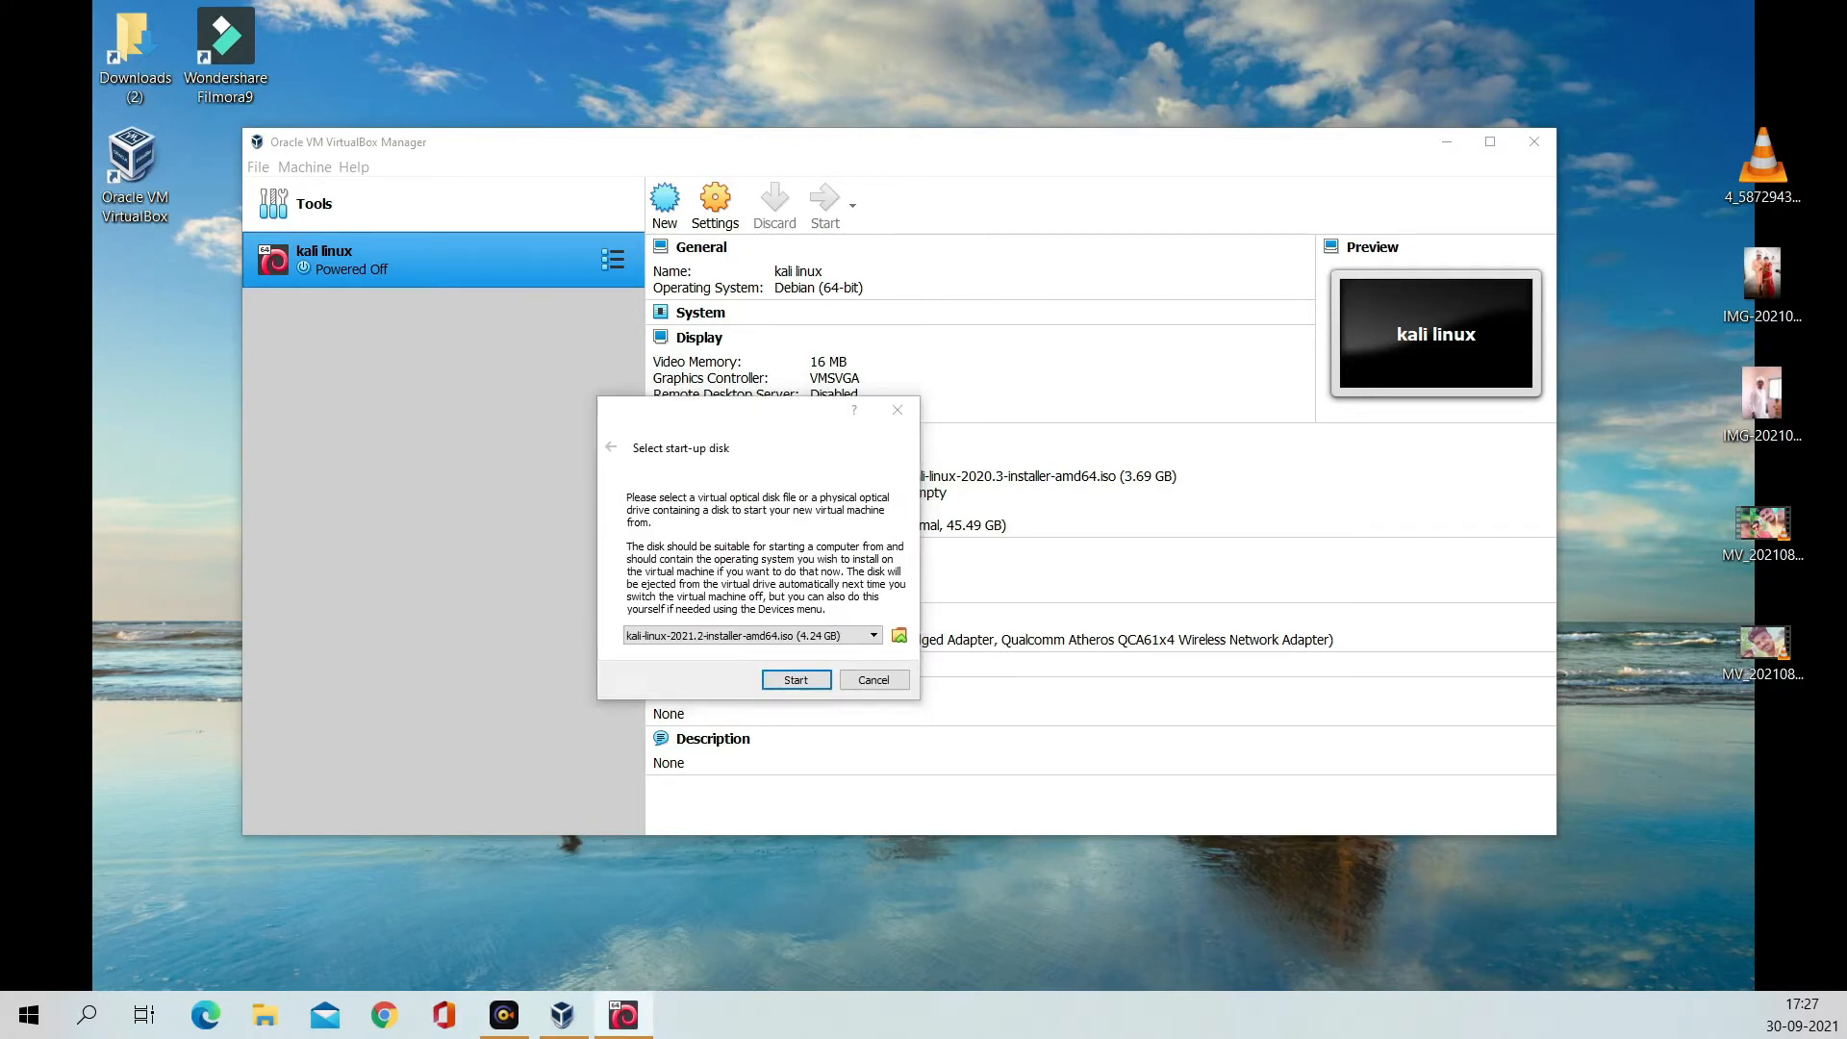
click(854, 637)
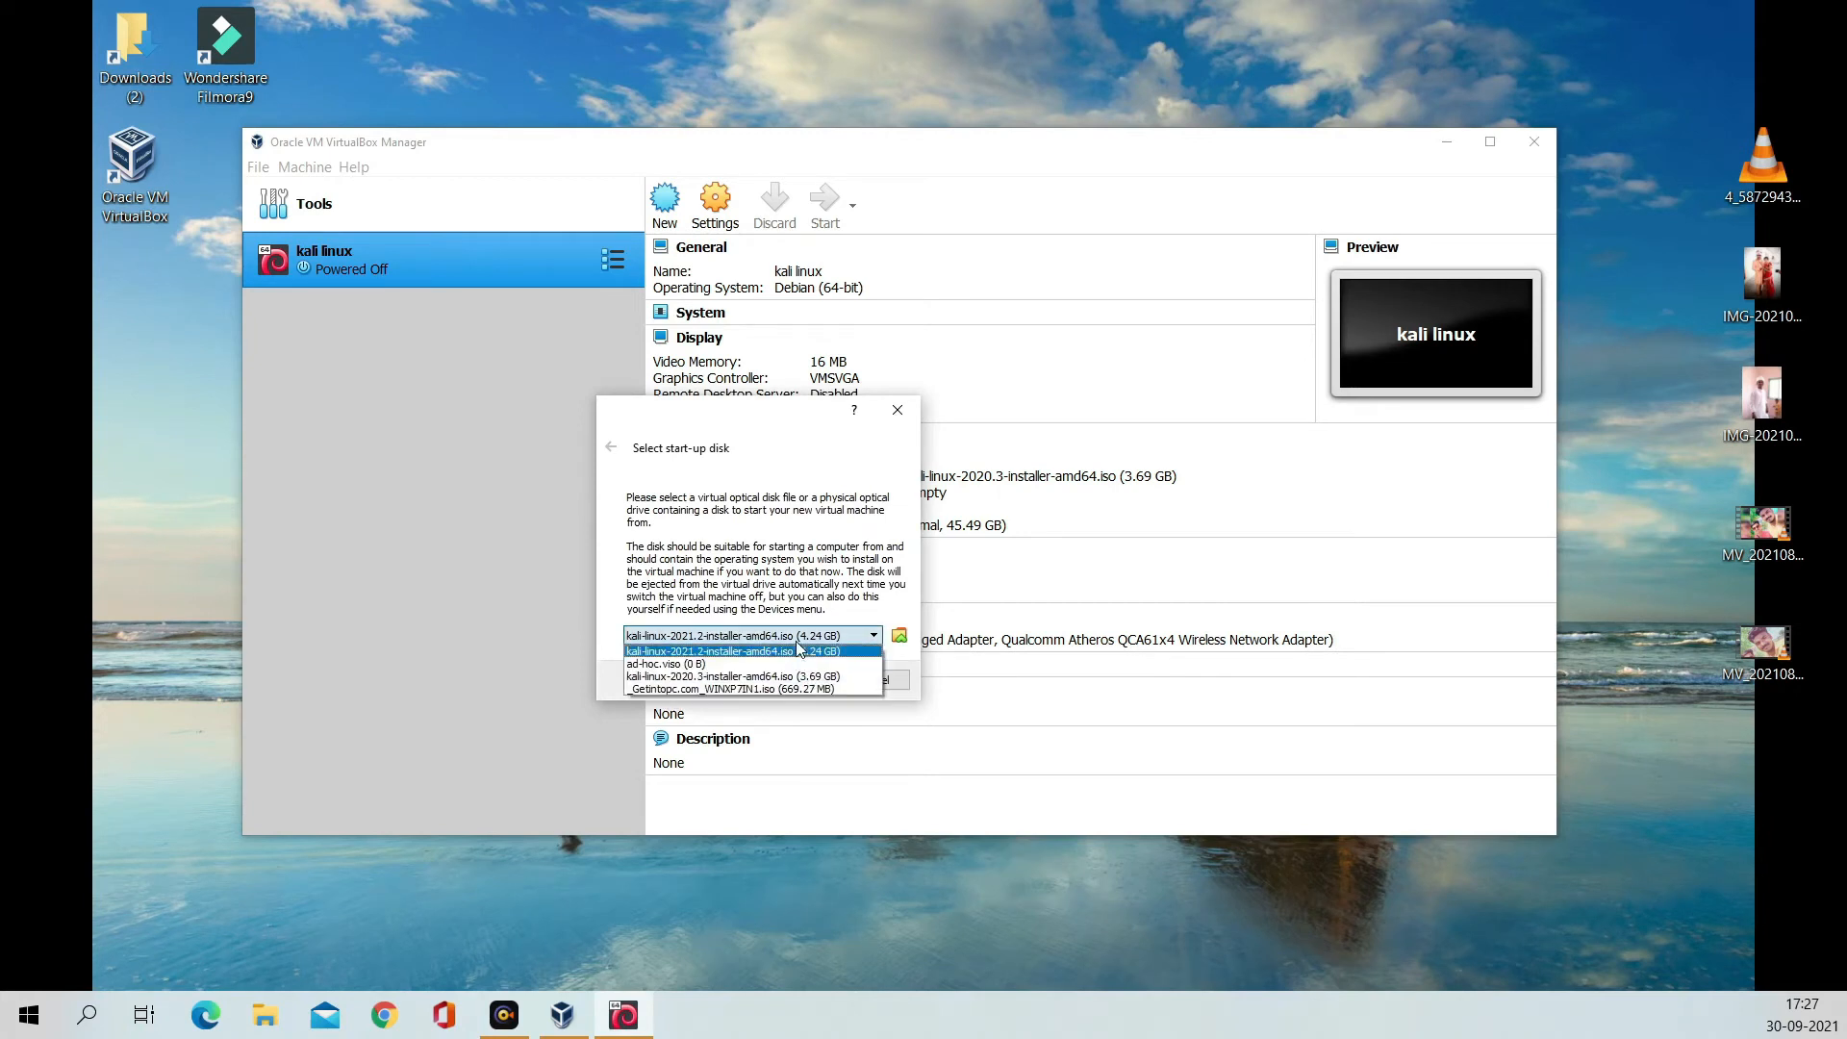
click(848, 652)
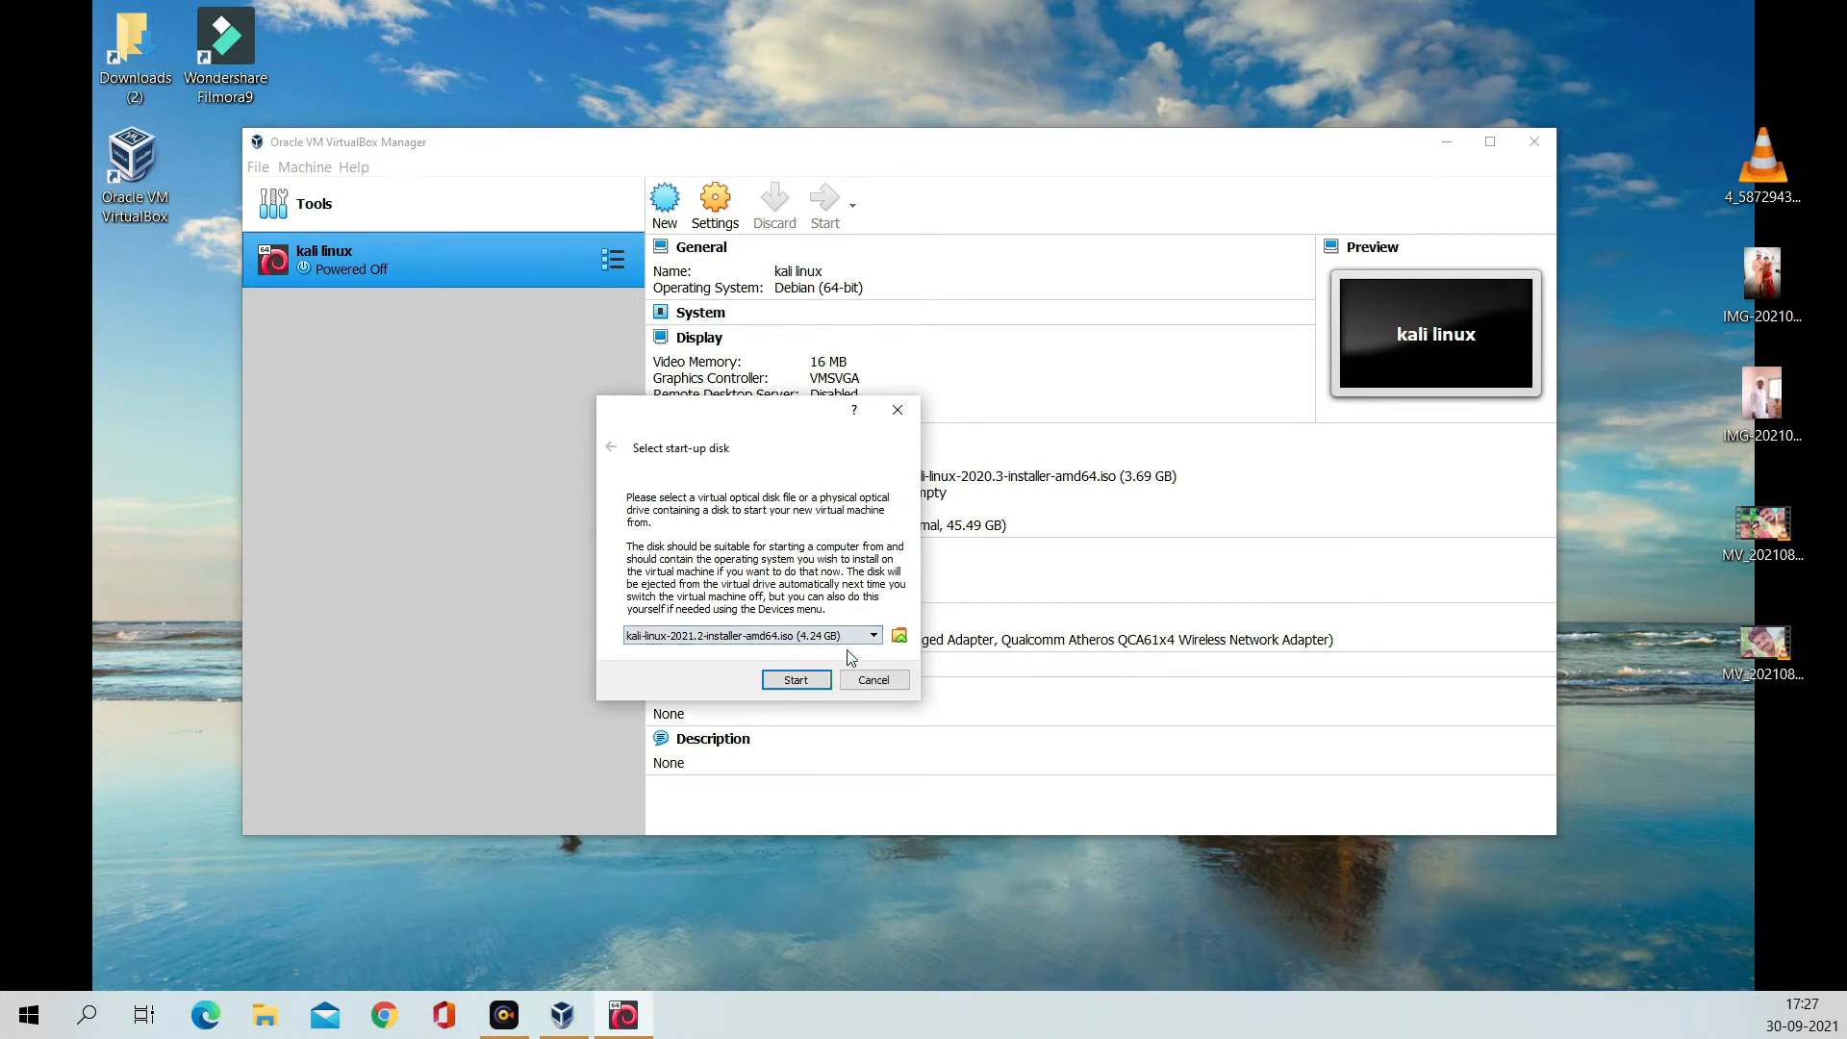
click(797, 680)
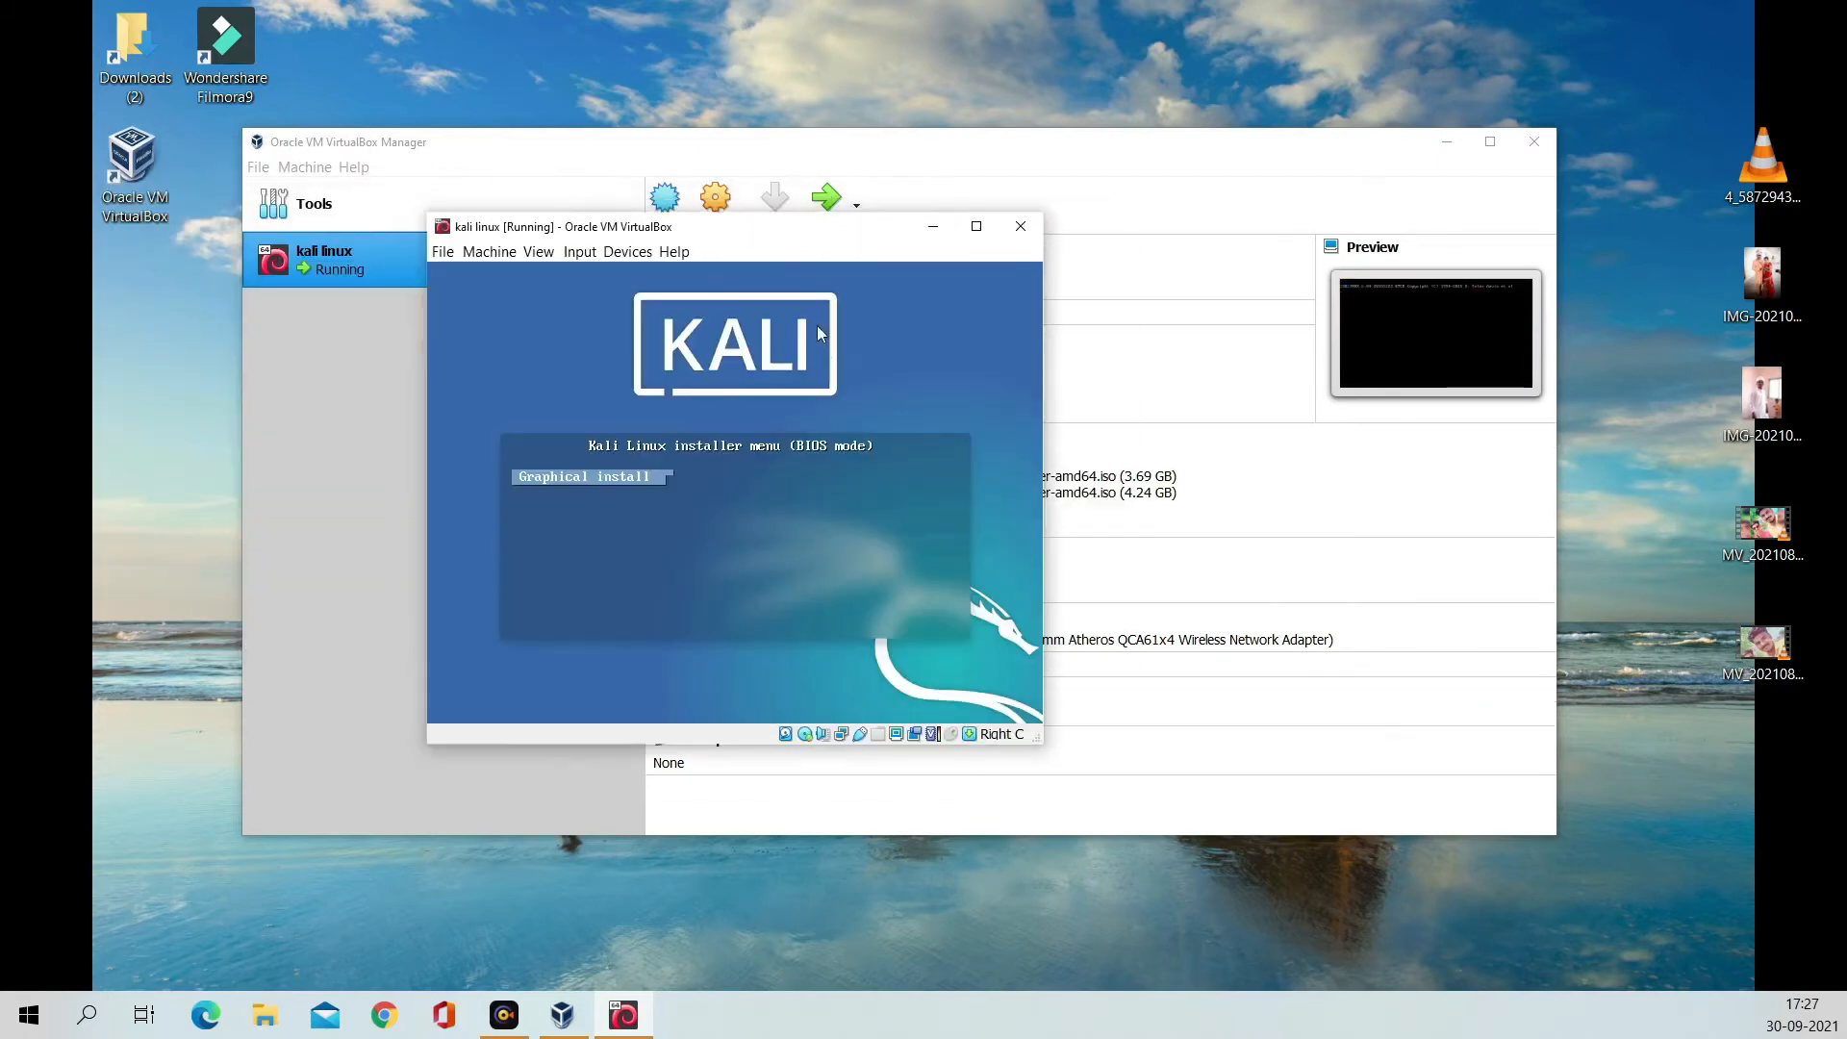
Step: Move the VM window and start the Kali Graphical install option from the boot menu
click(846, 479)
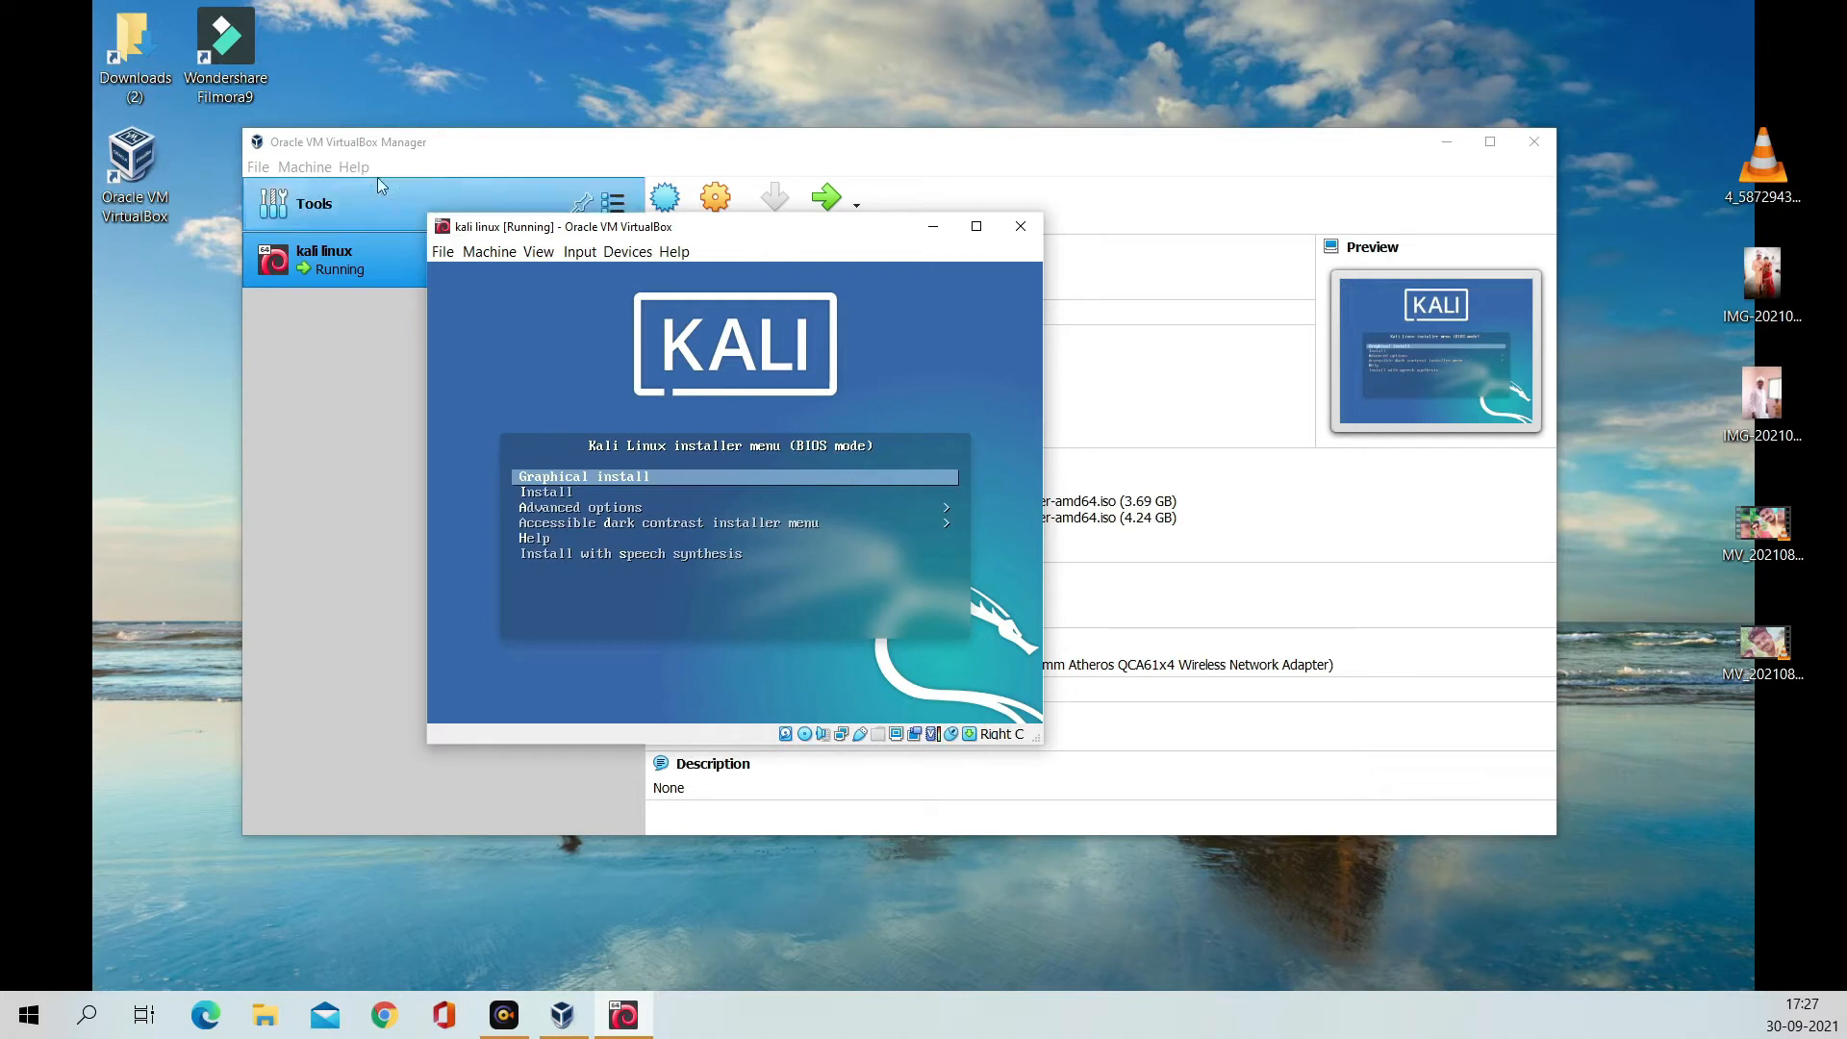
drag(651, 237, 883, 255)
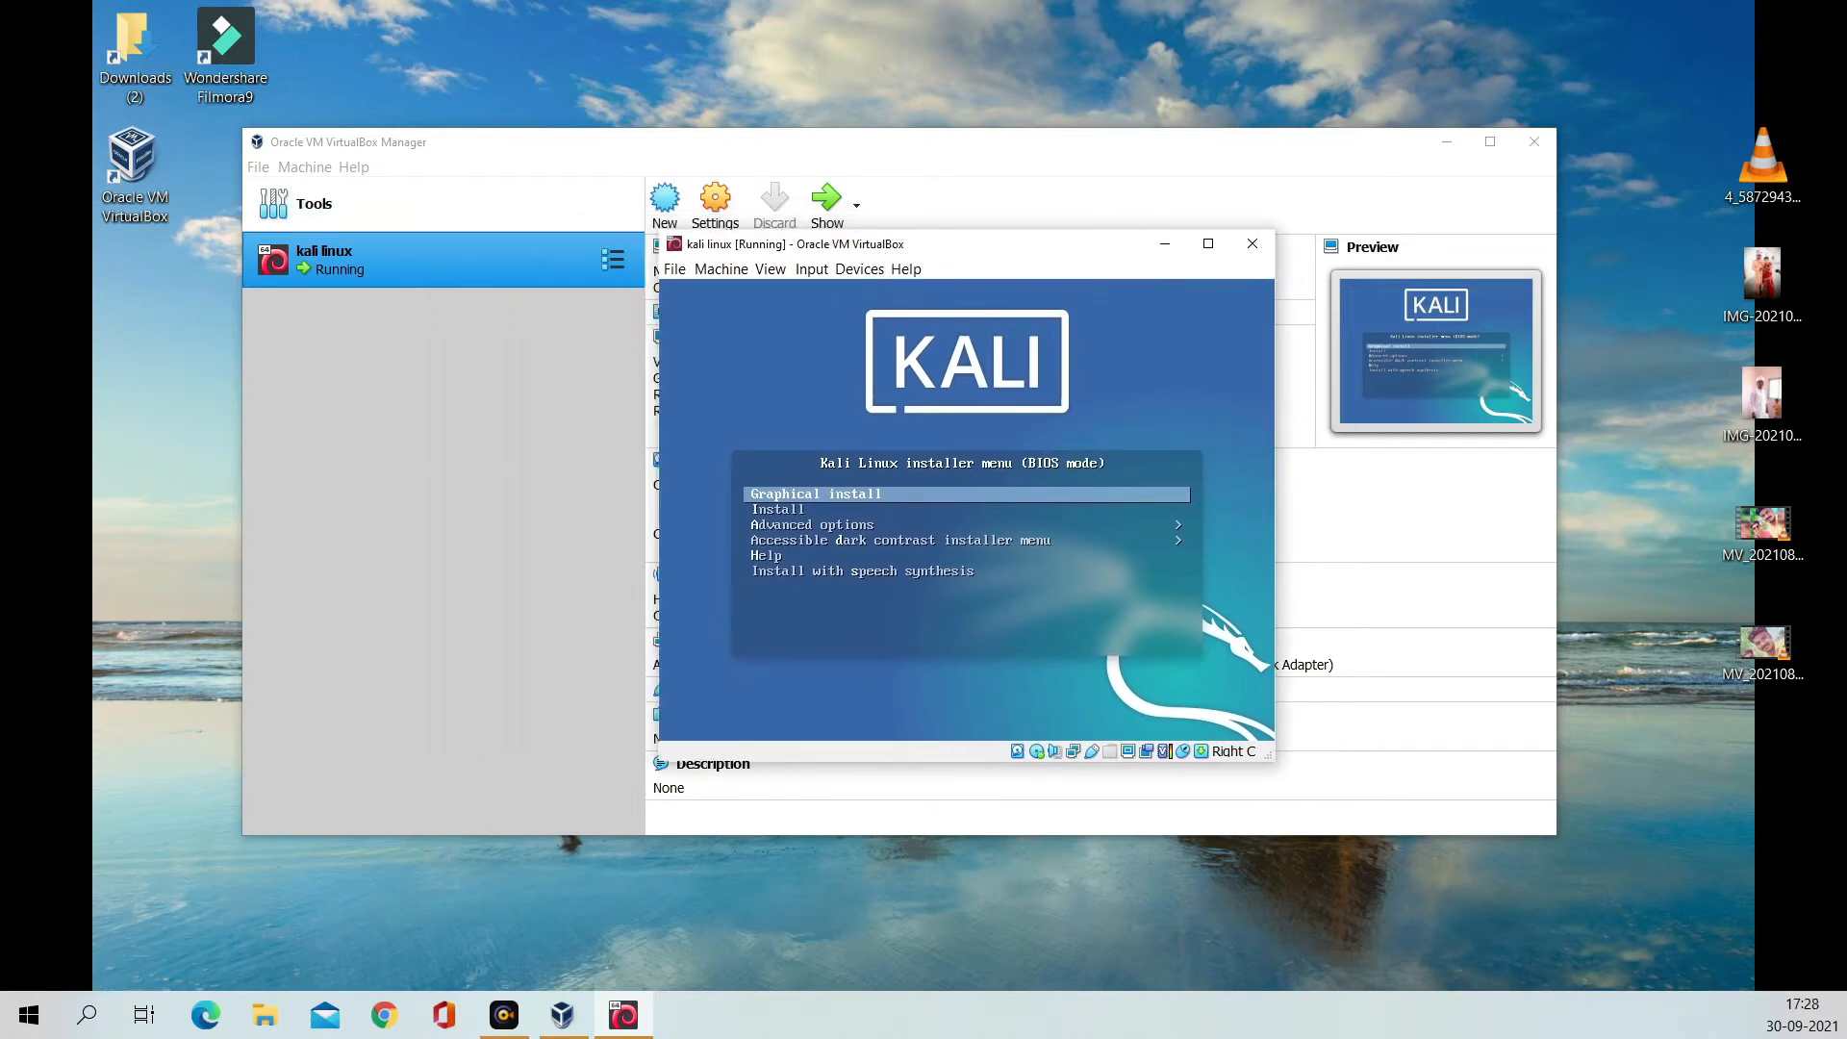
key(Control_R)
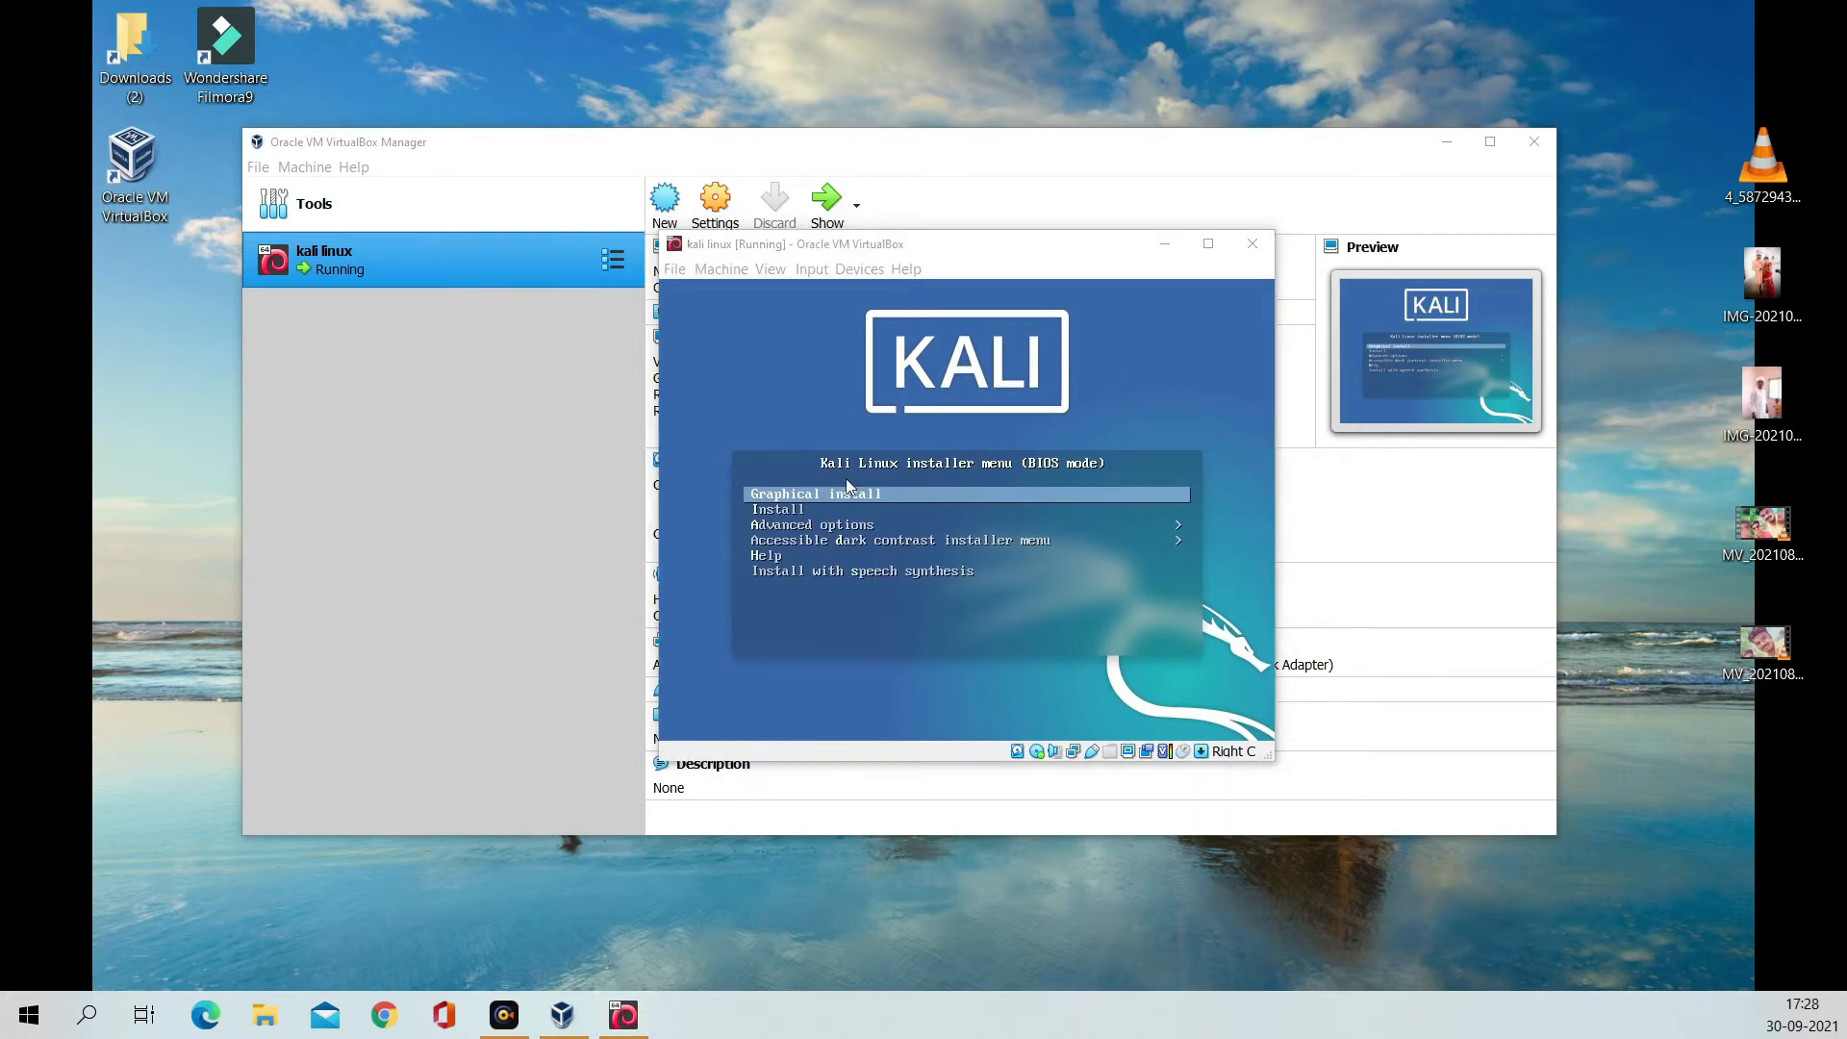
click(865, 491)
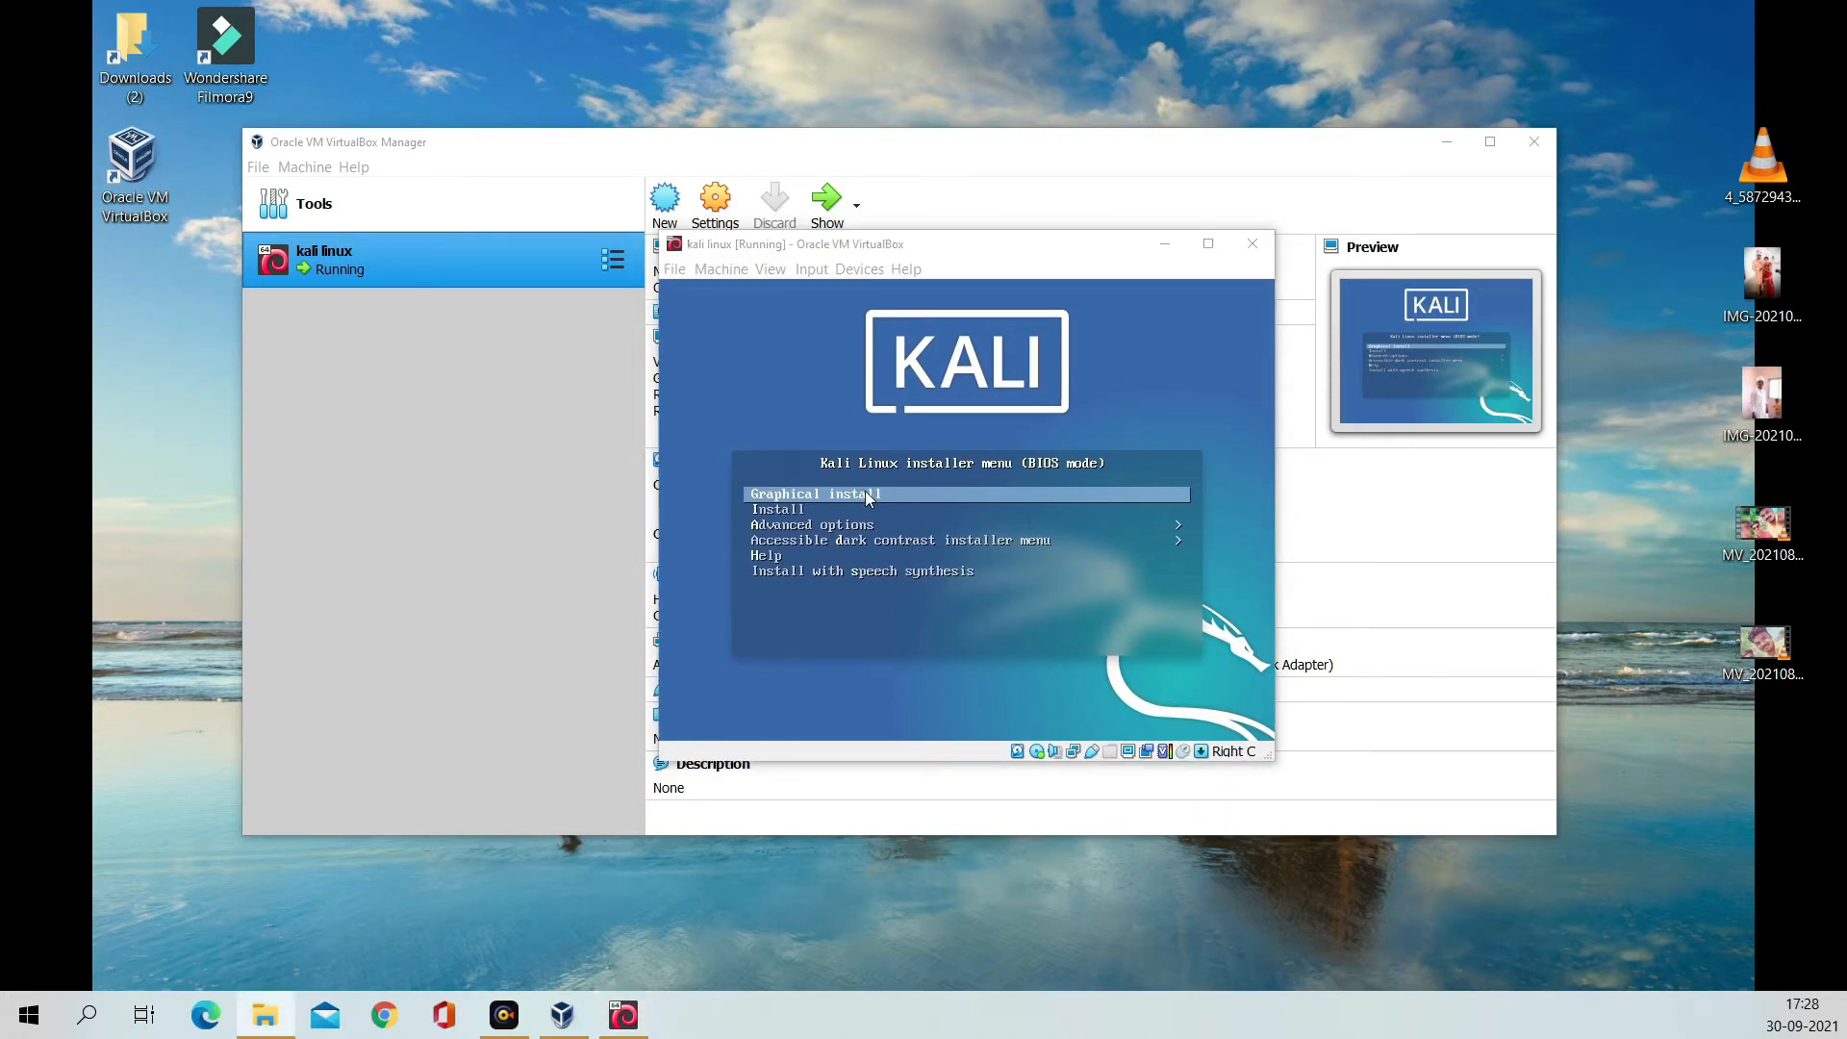
key(Return)
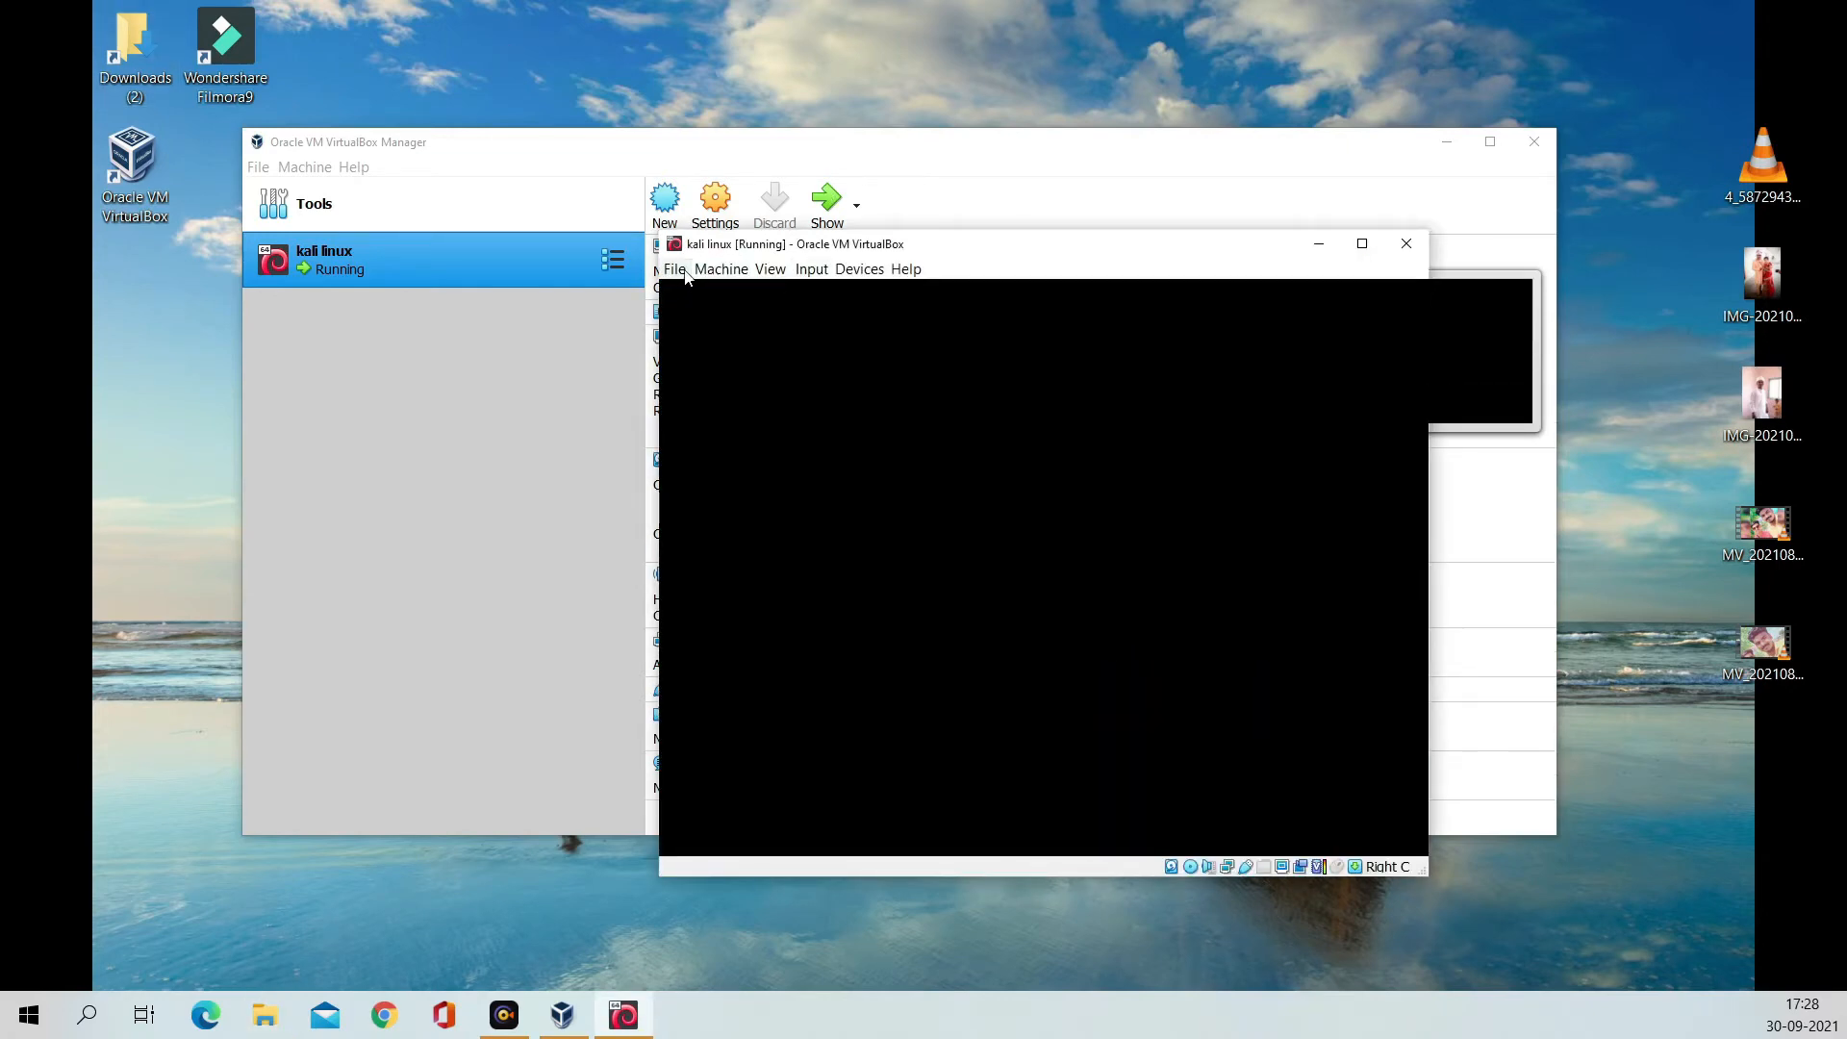
Step: Scale the VM display to 125% and move the VM window to the top of the screen
click(672, 269)
mouse_move(721, 271)
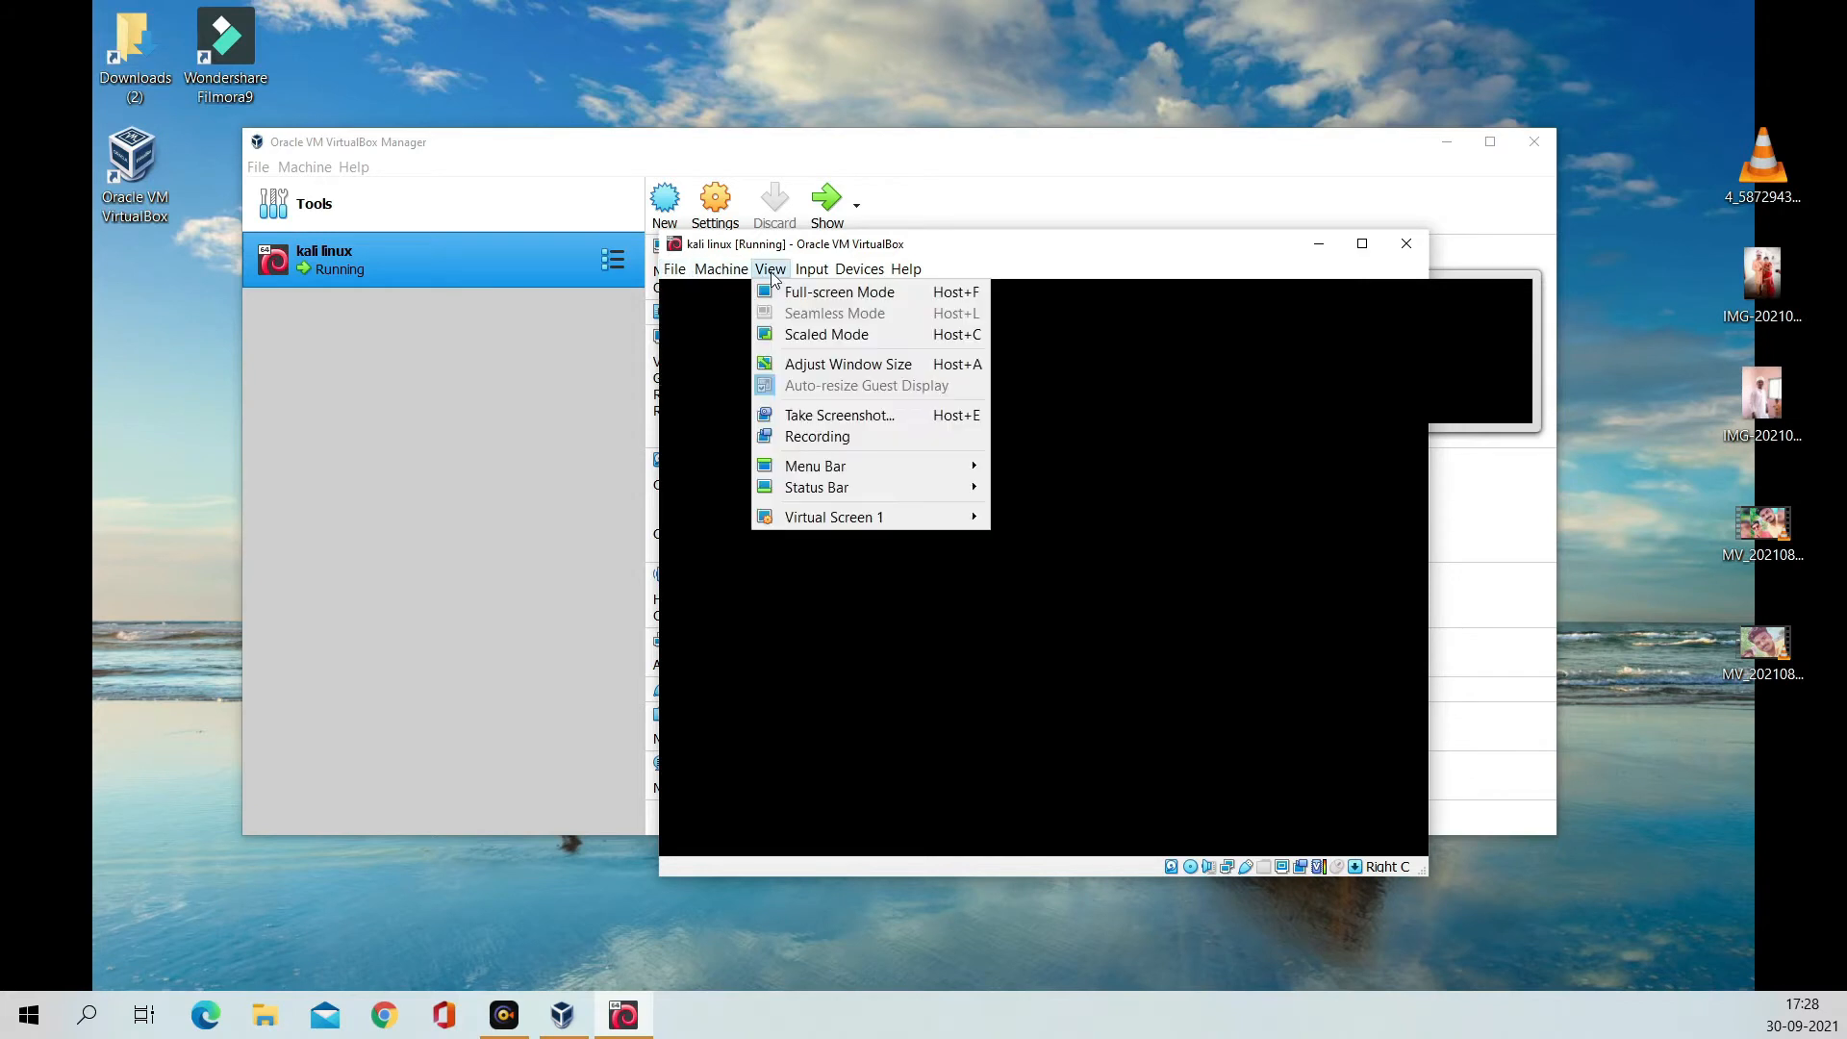
mouse_move(843, 492)
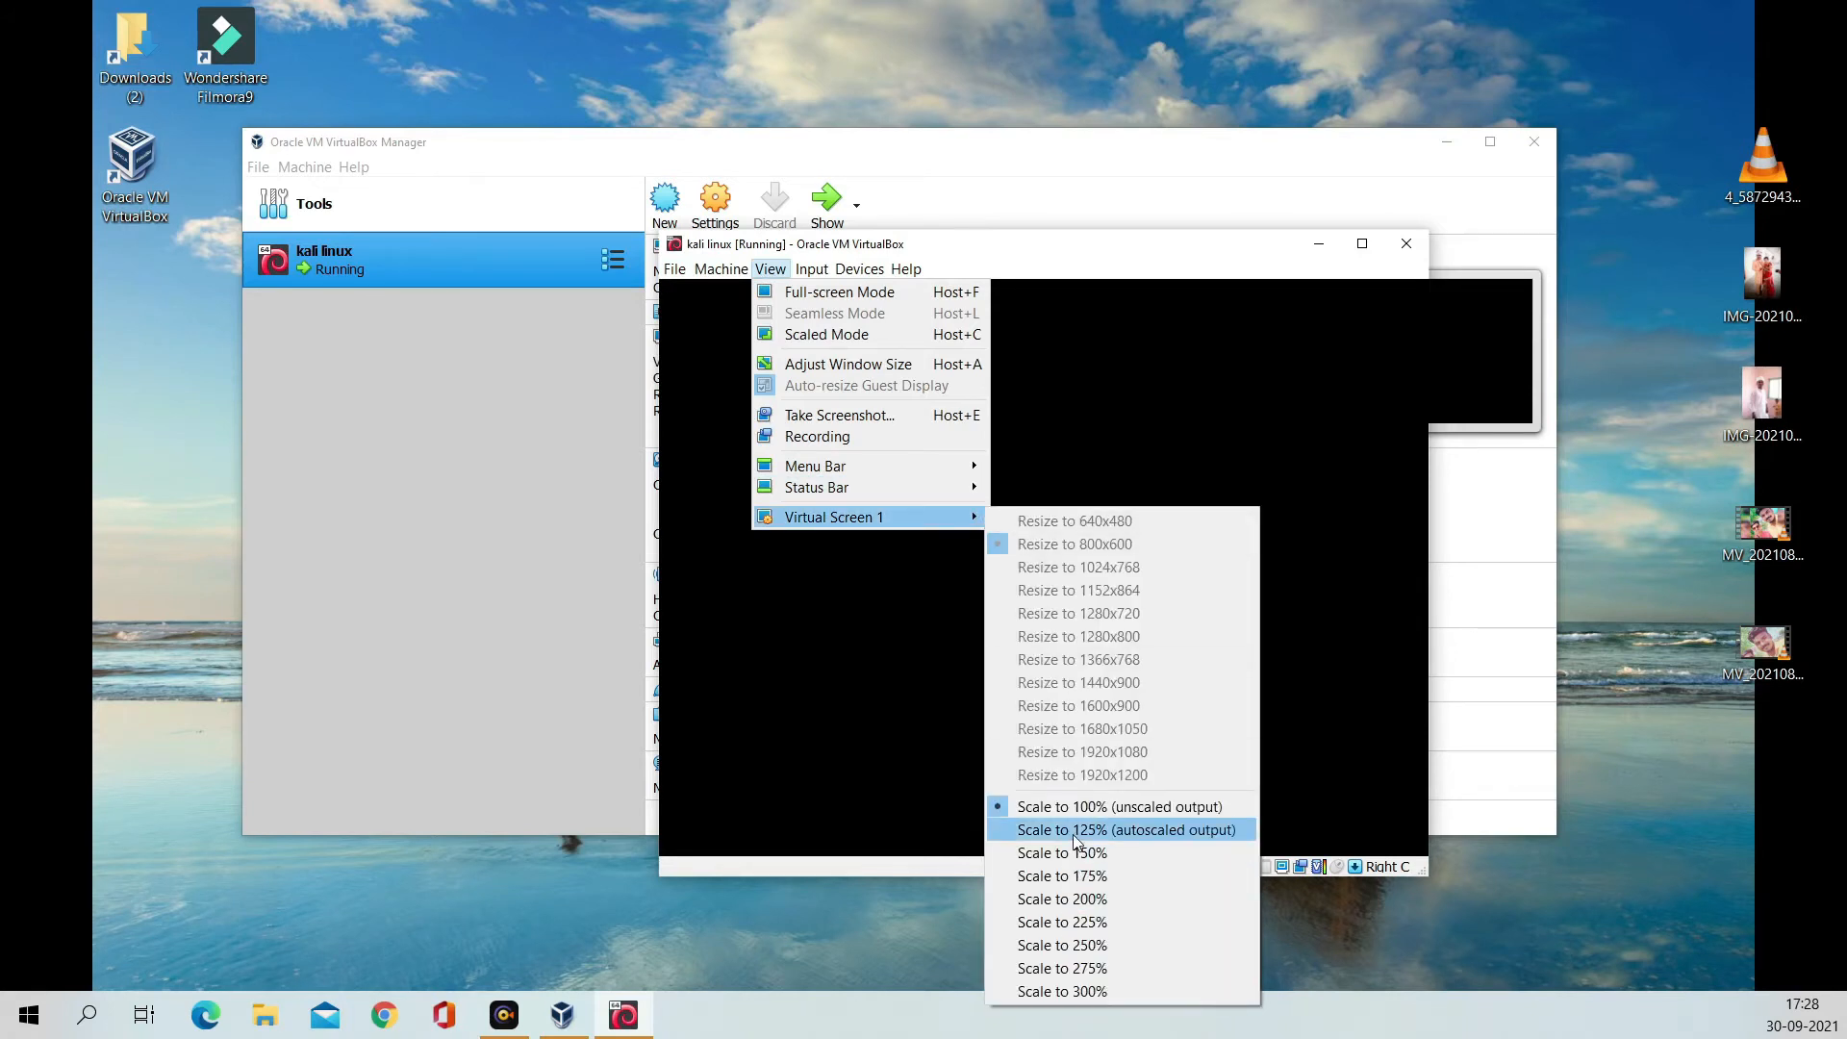
click(1075, 843)
drag(875, 214, 707, 91)
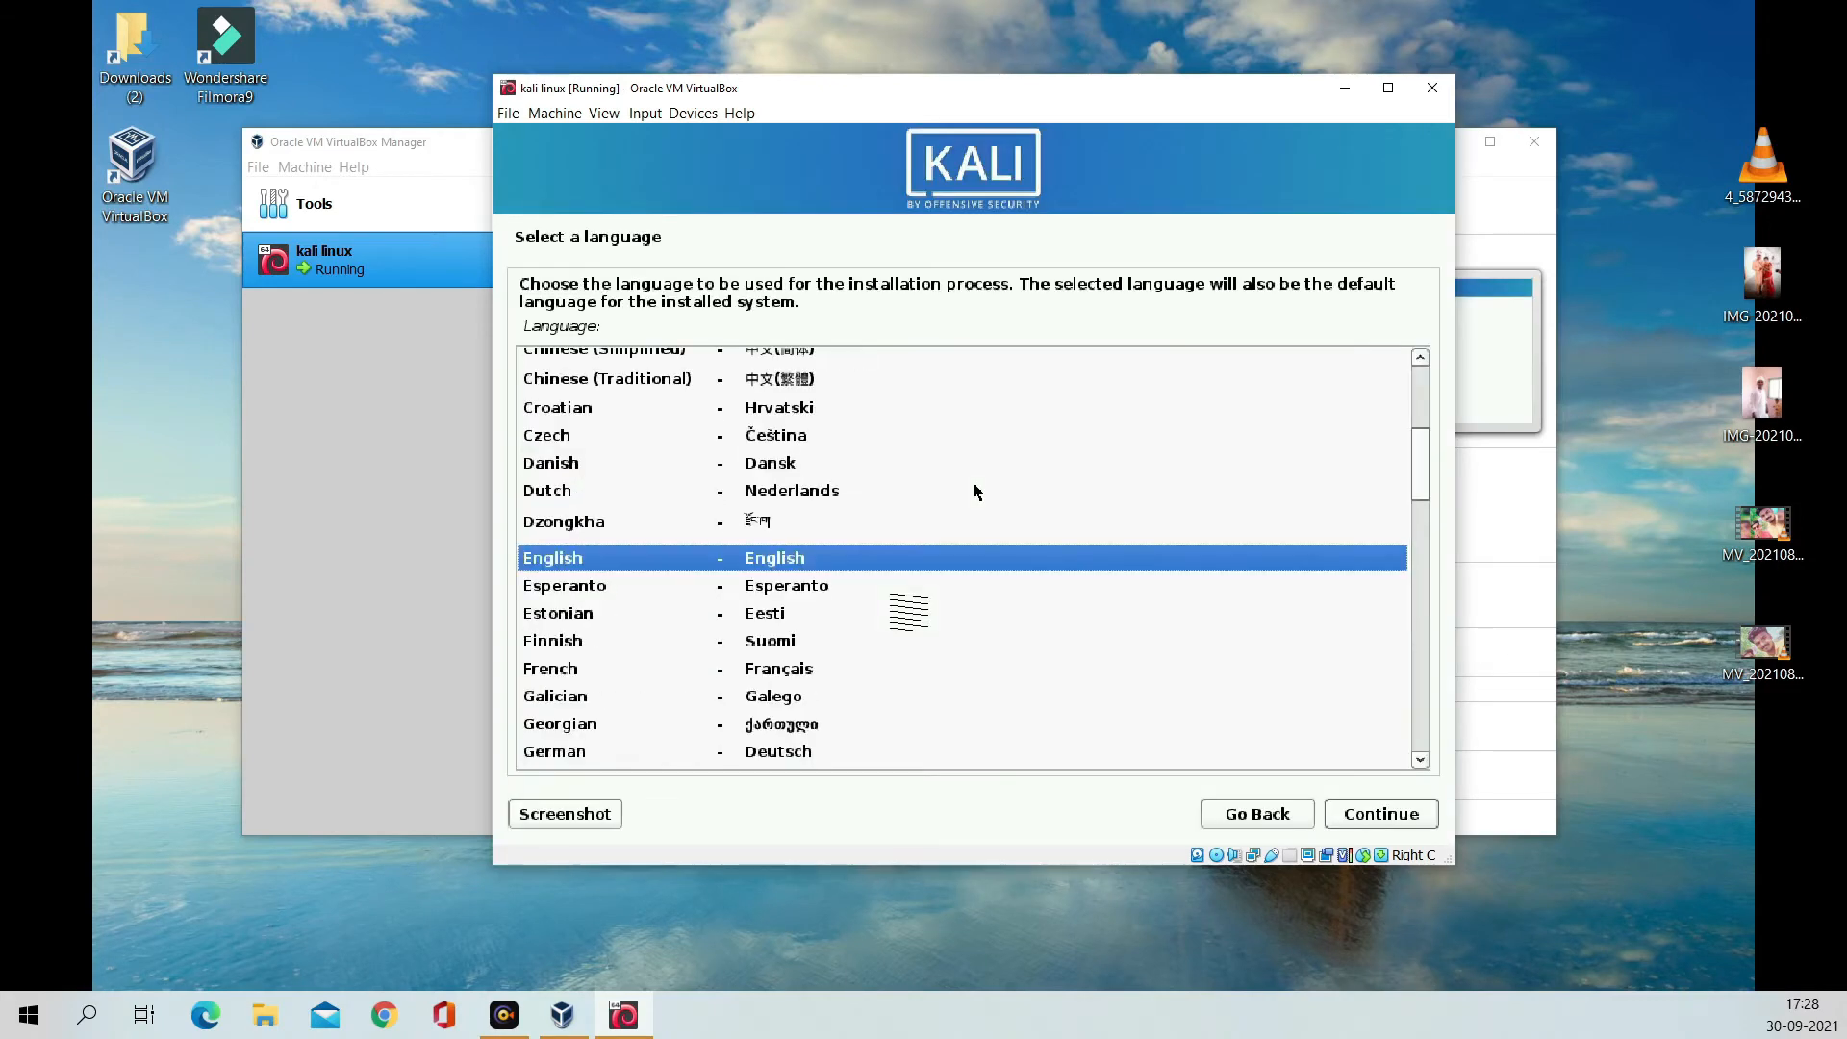
Step: Choose English as the installer language and India as the location, and keep the default keyboard layout
click(1384, 813)
click(685, 402)
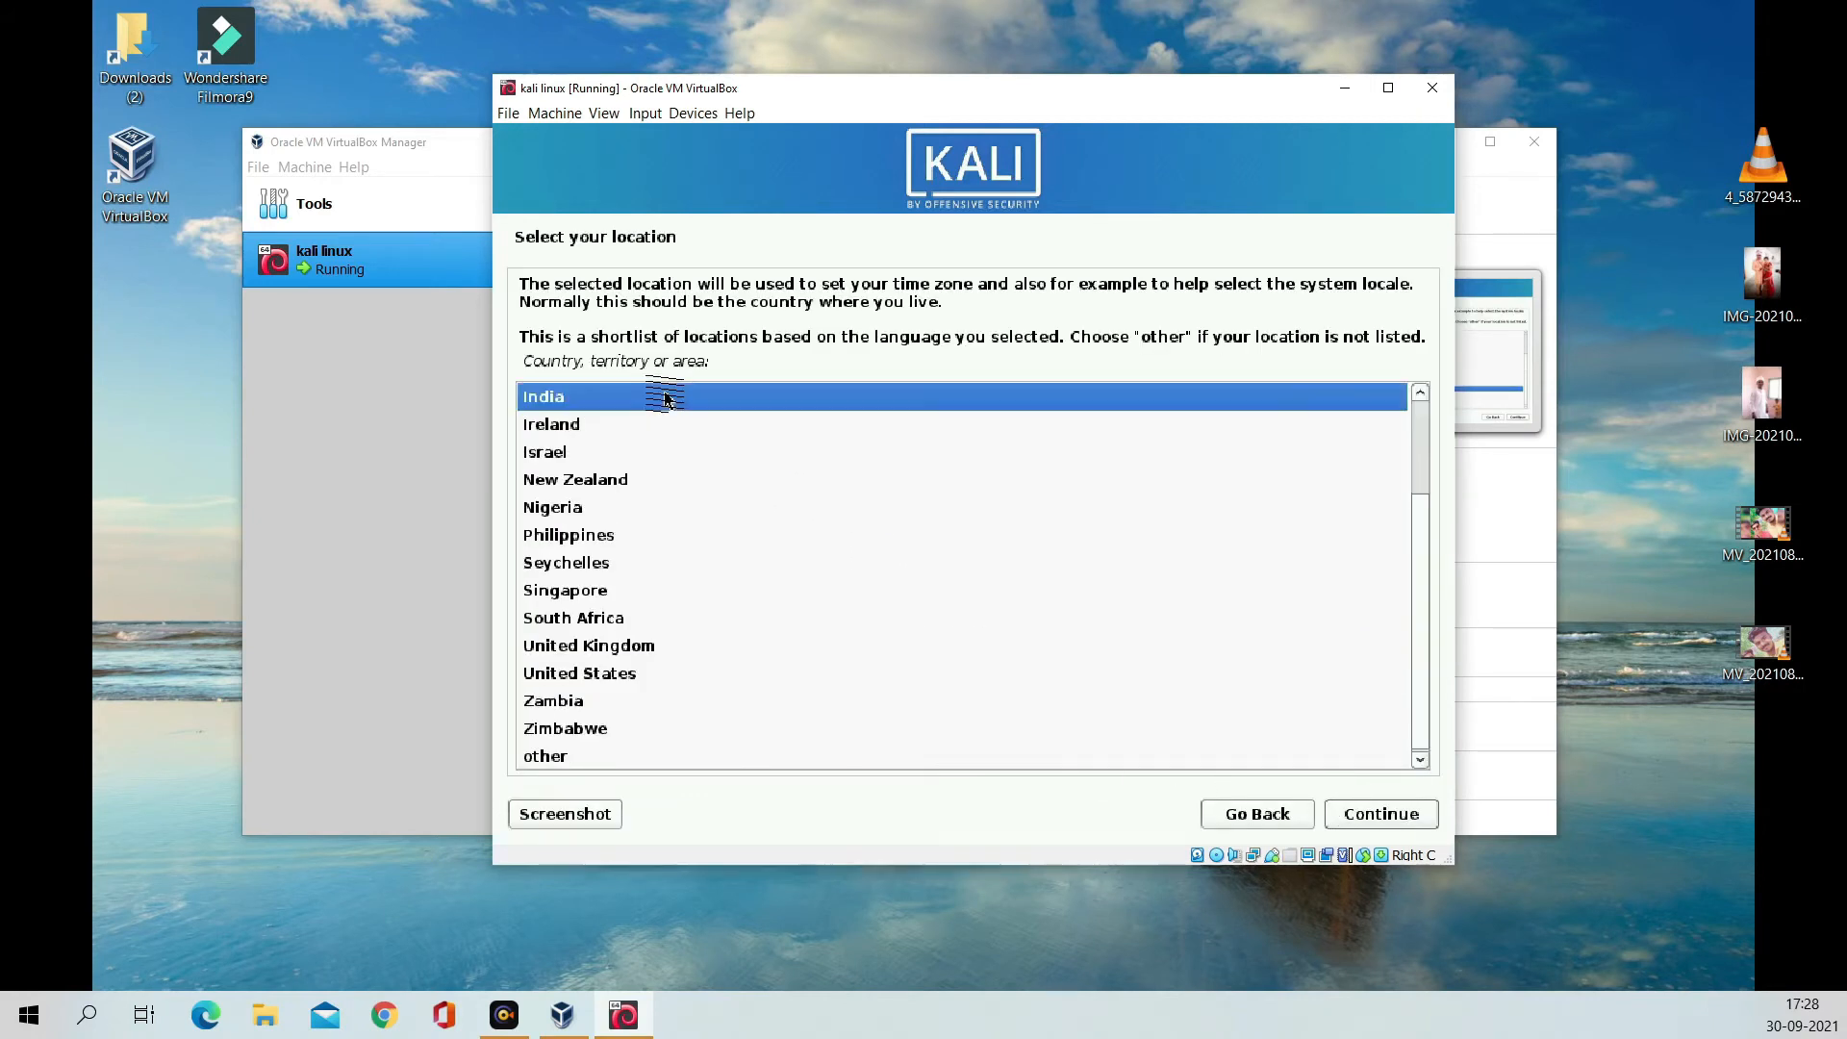
click(1427, 819)
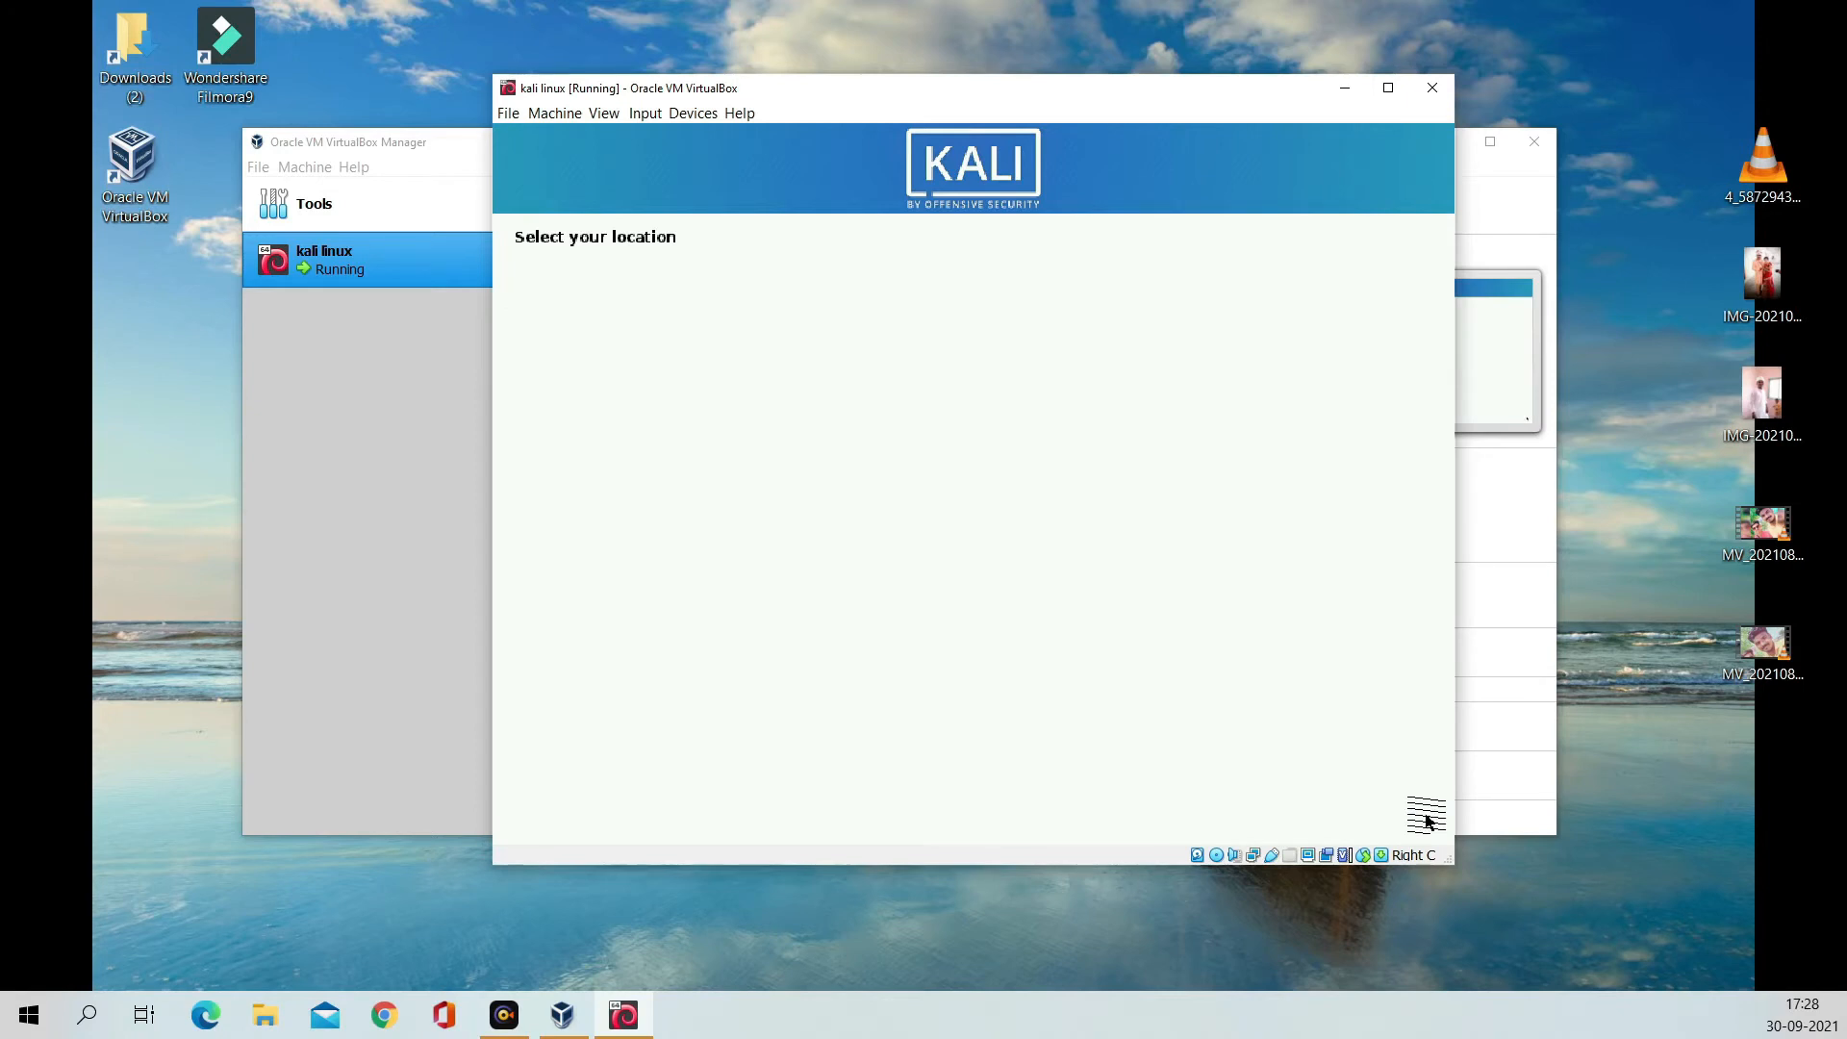
click(1382, 817)
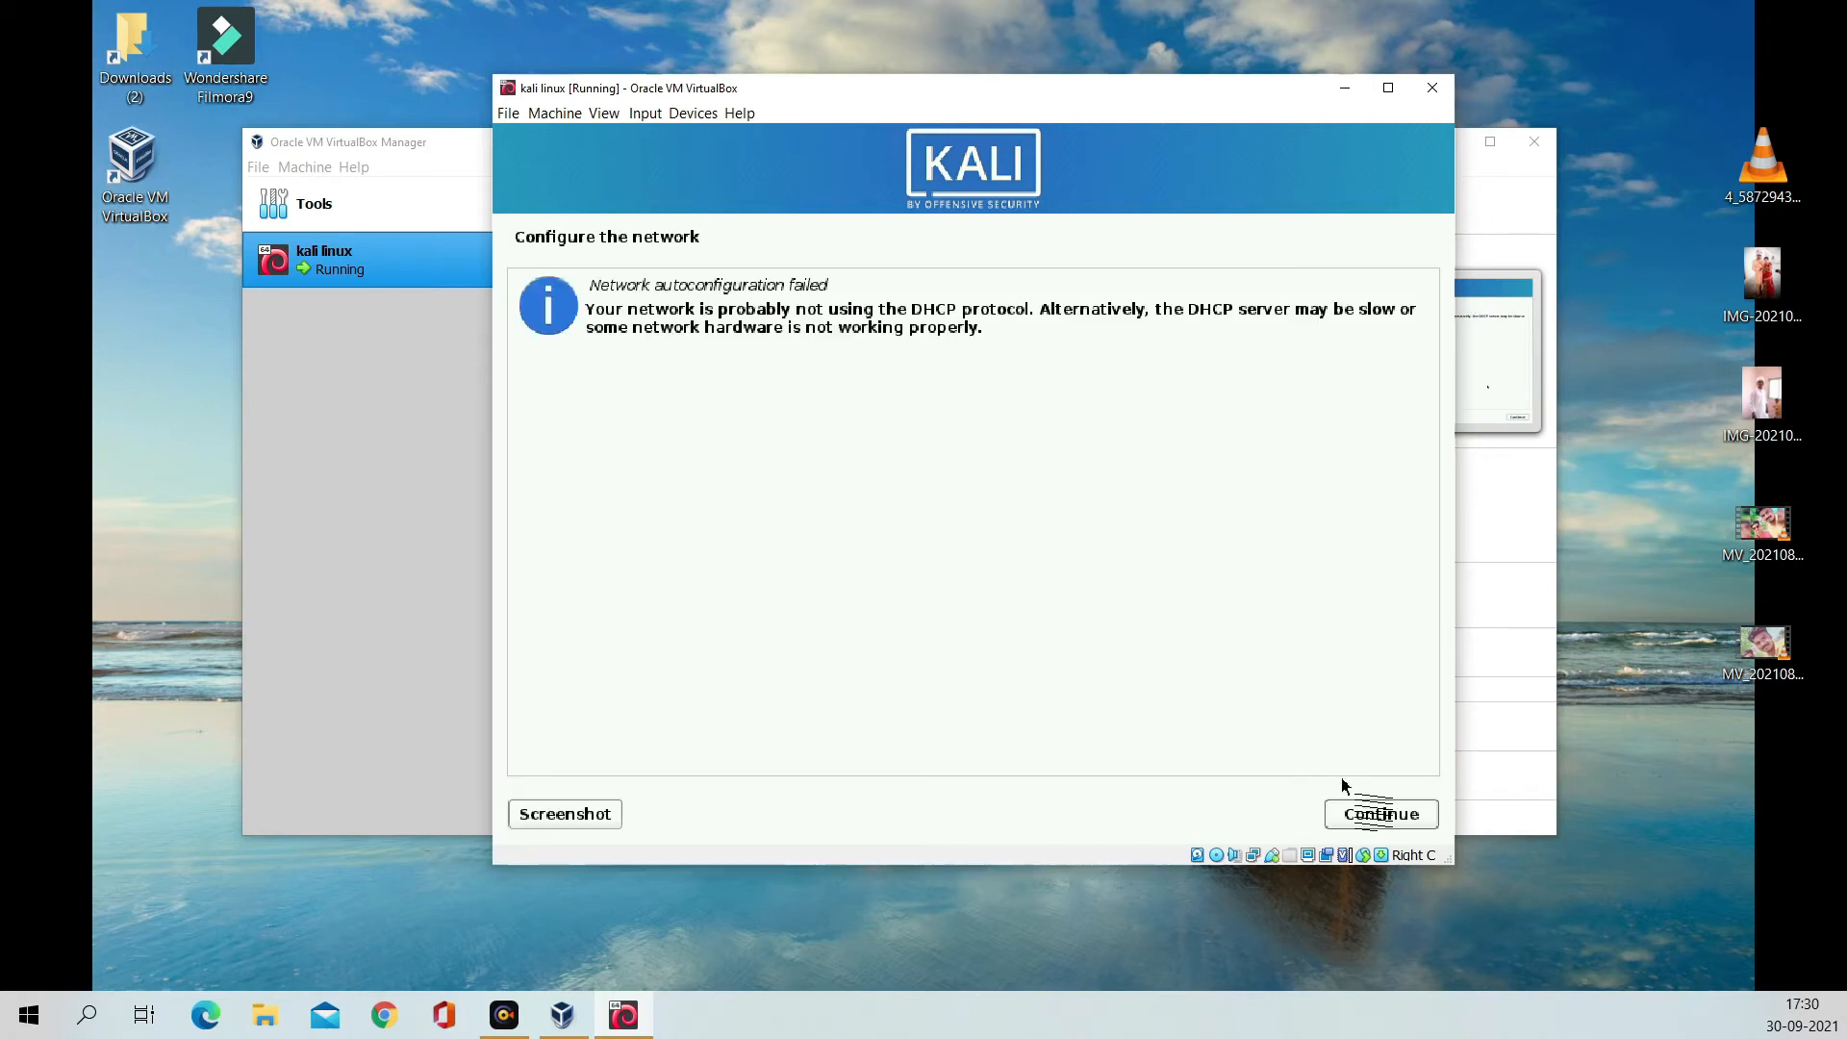
Step: Skip network configuration, keep the default hostname, and create the user 'hacker' with the suggested username
click(1379, 820)
click(567, 505)
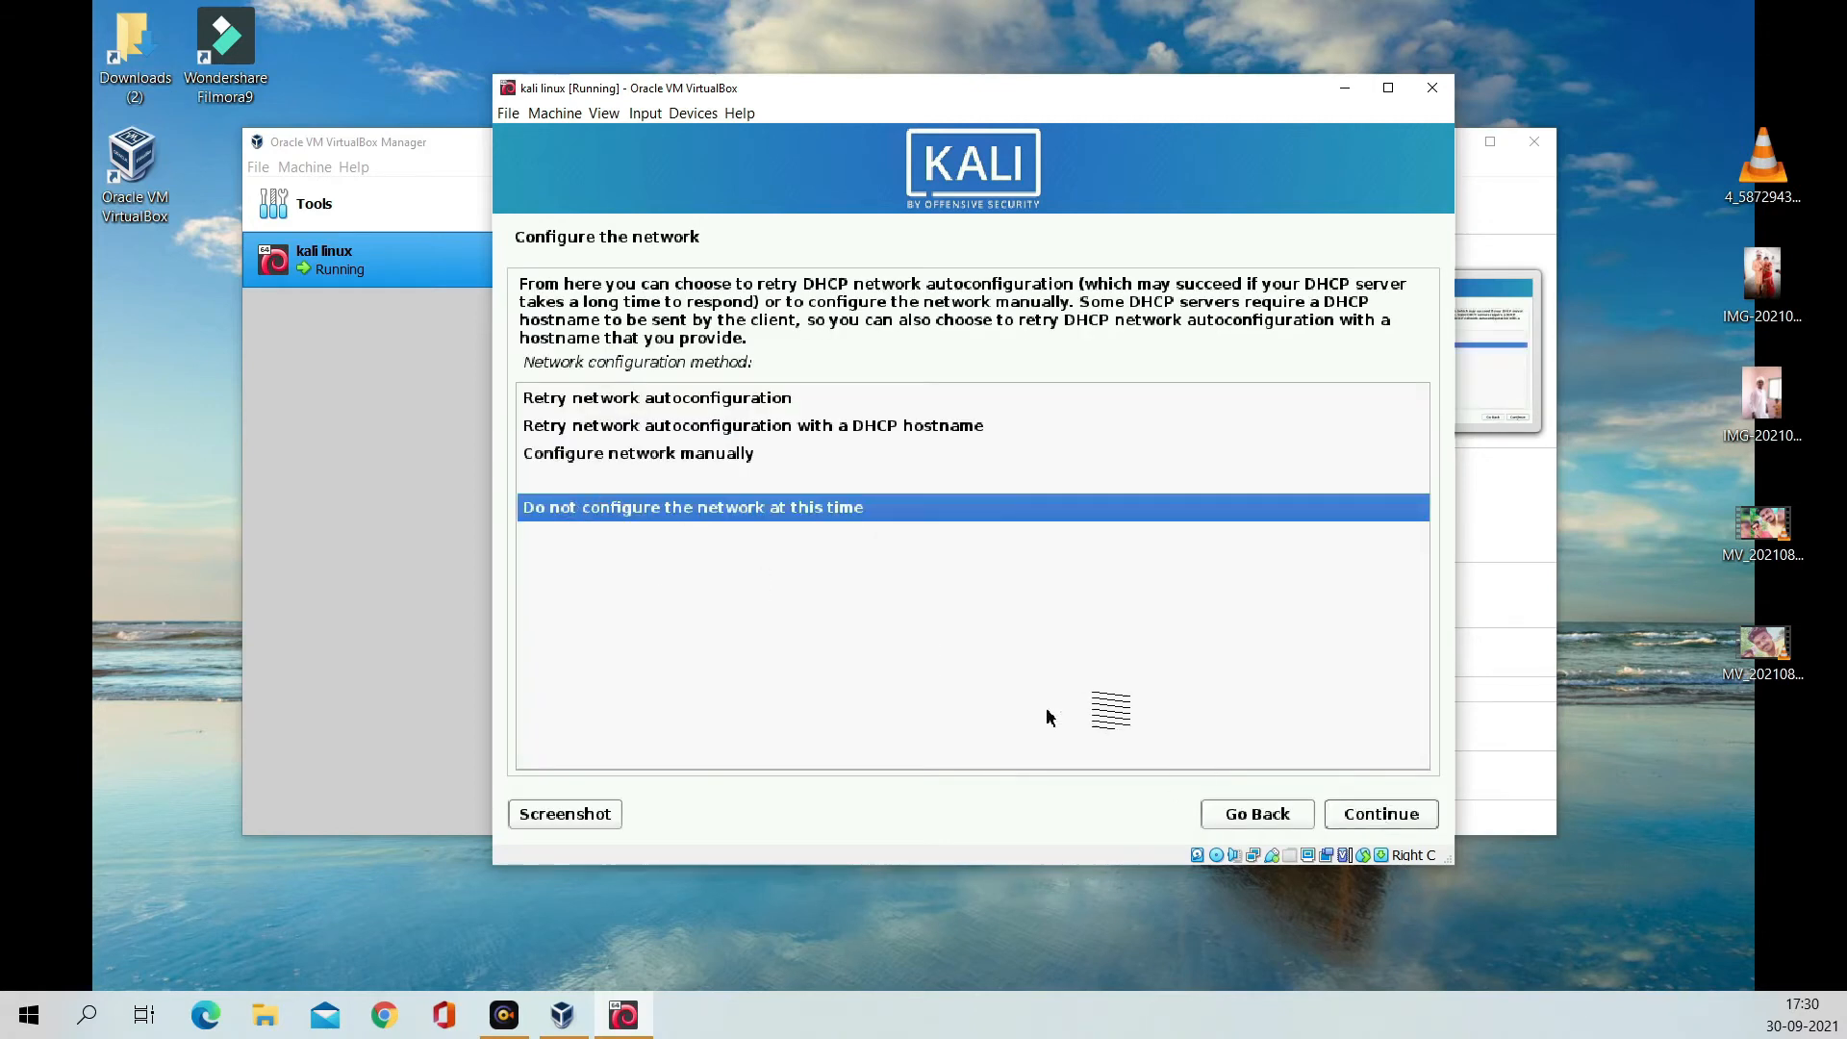
click(1378, 816)
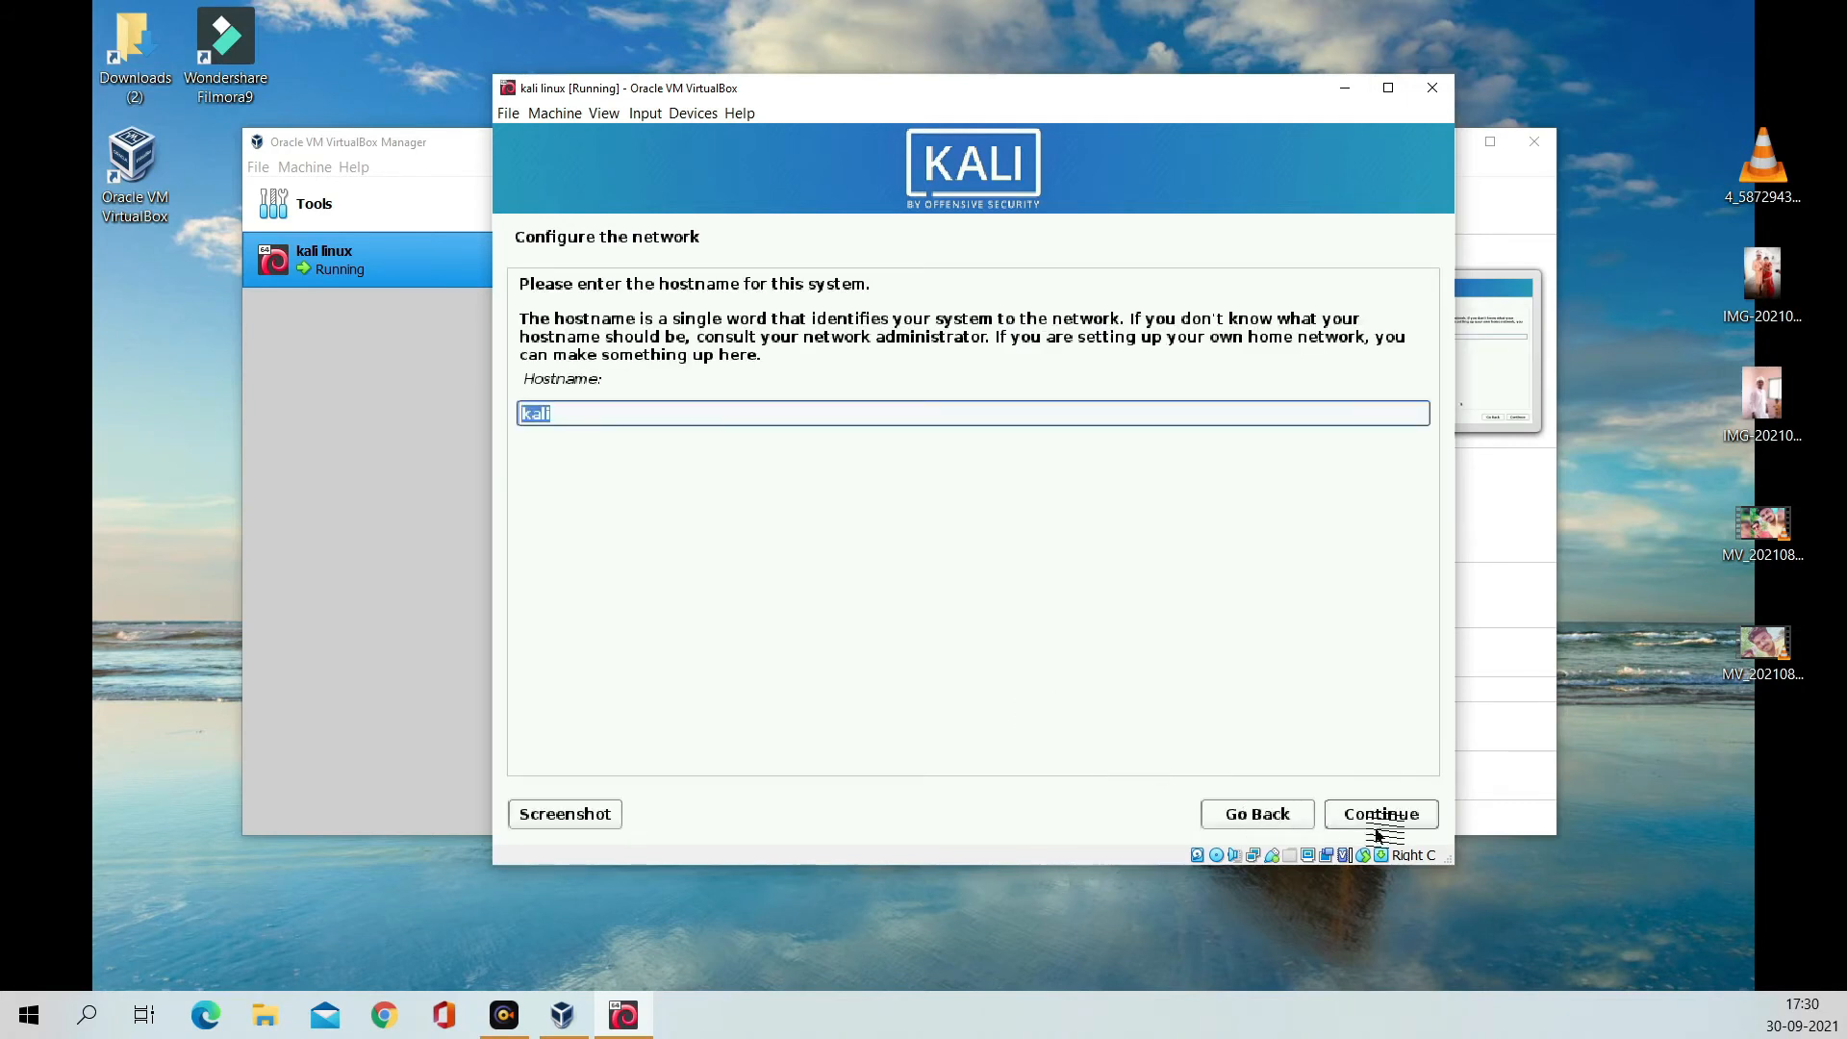
click(1385, 816)
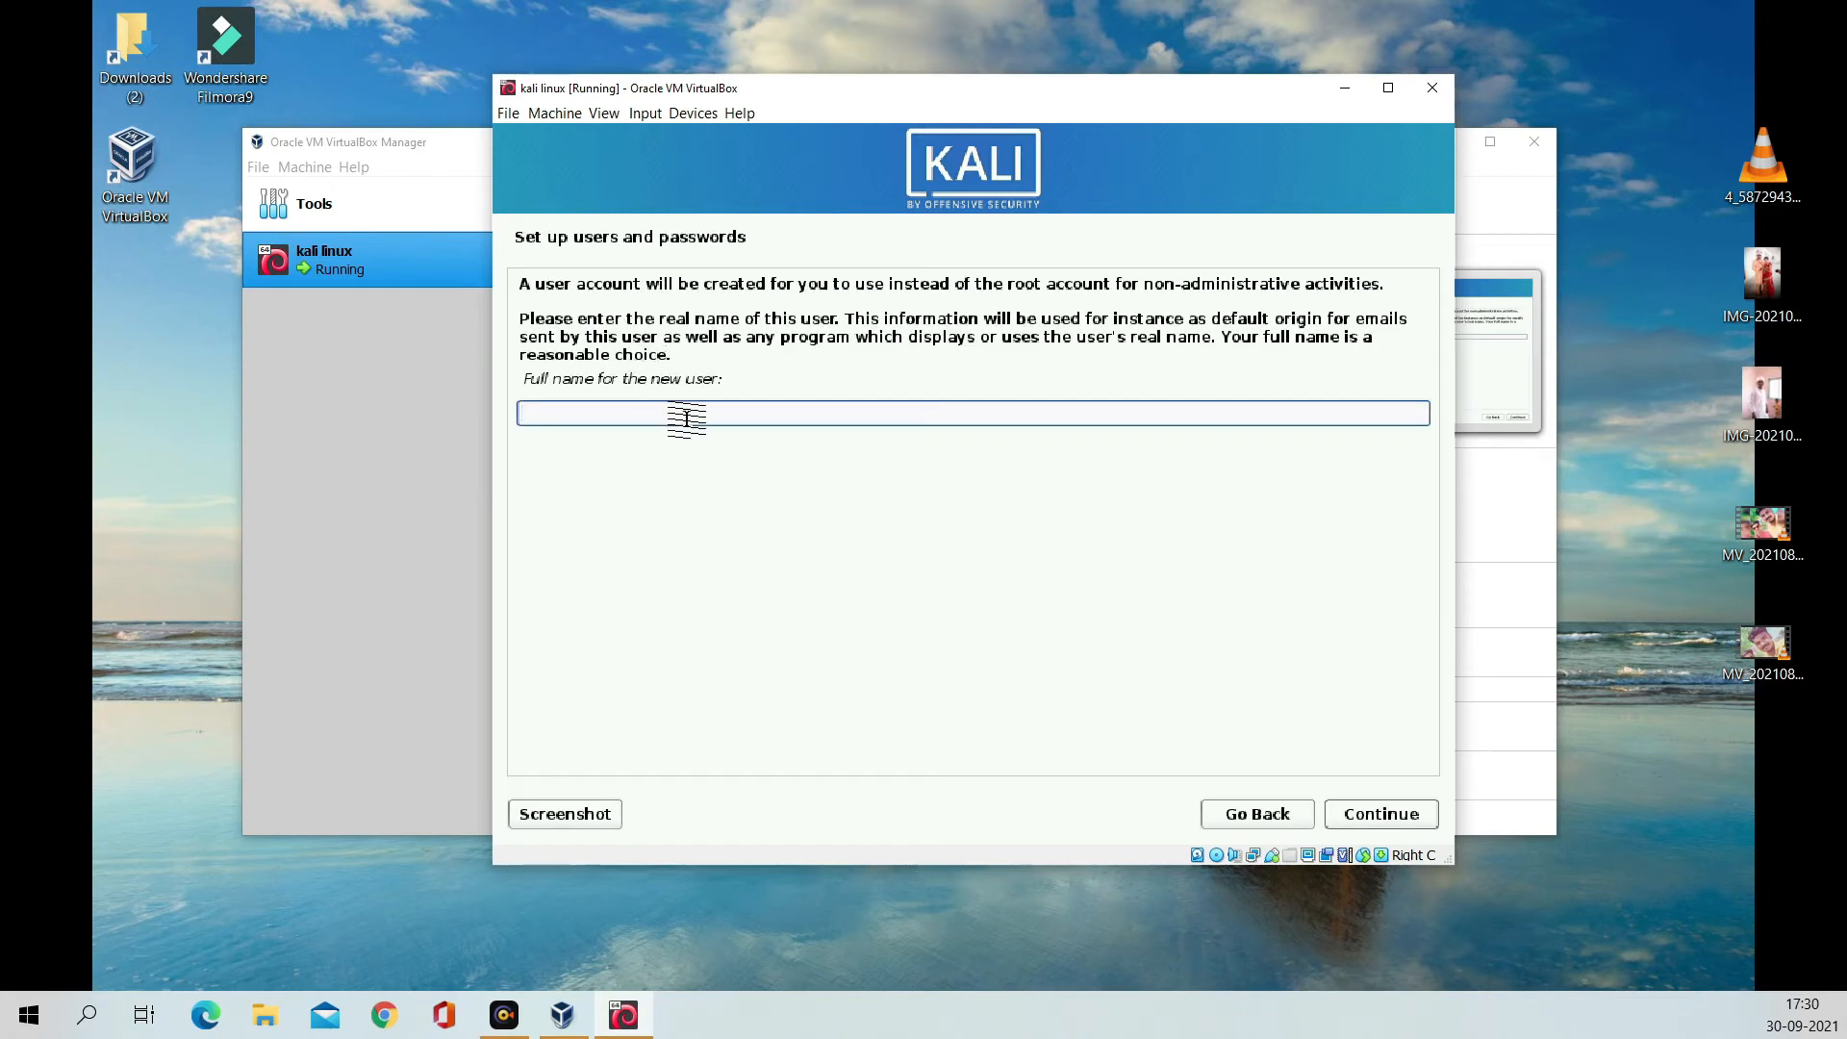
text(hacker)
click(1383, 816)
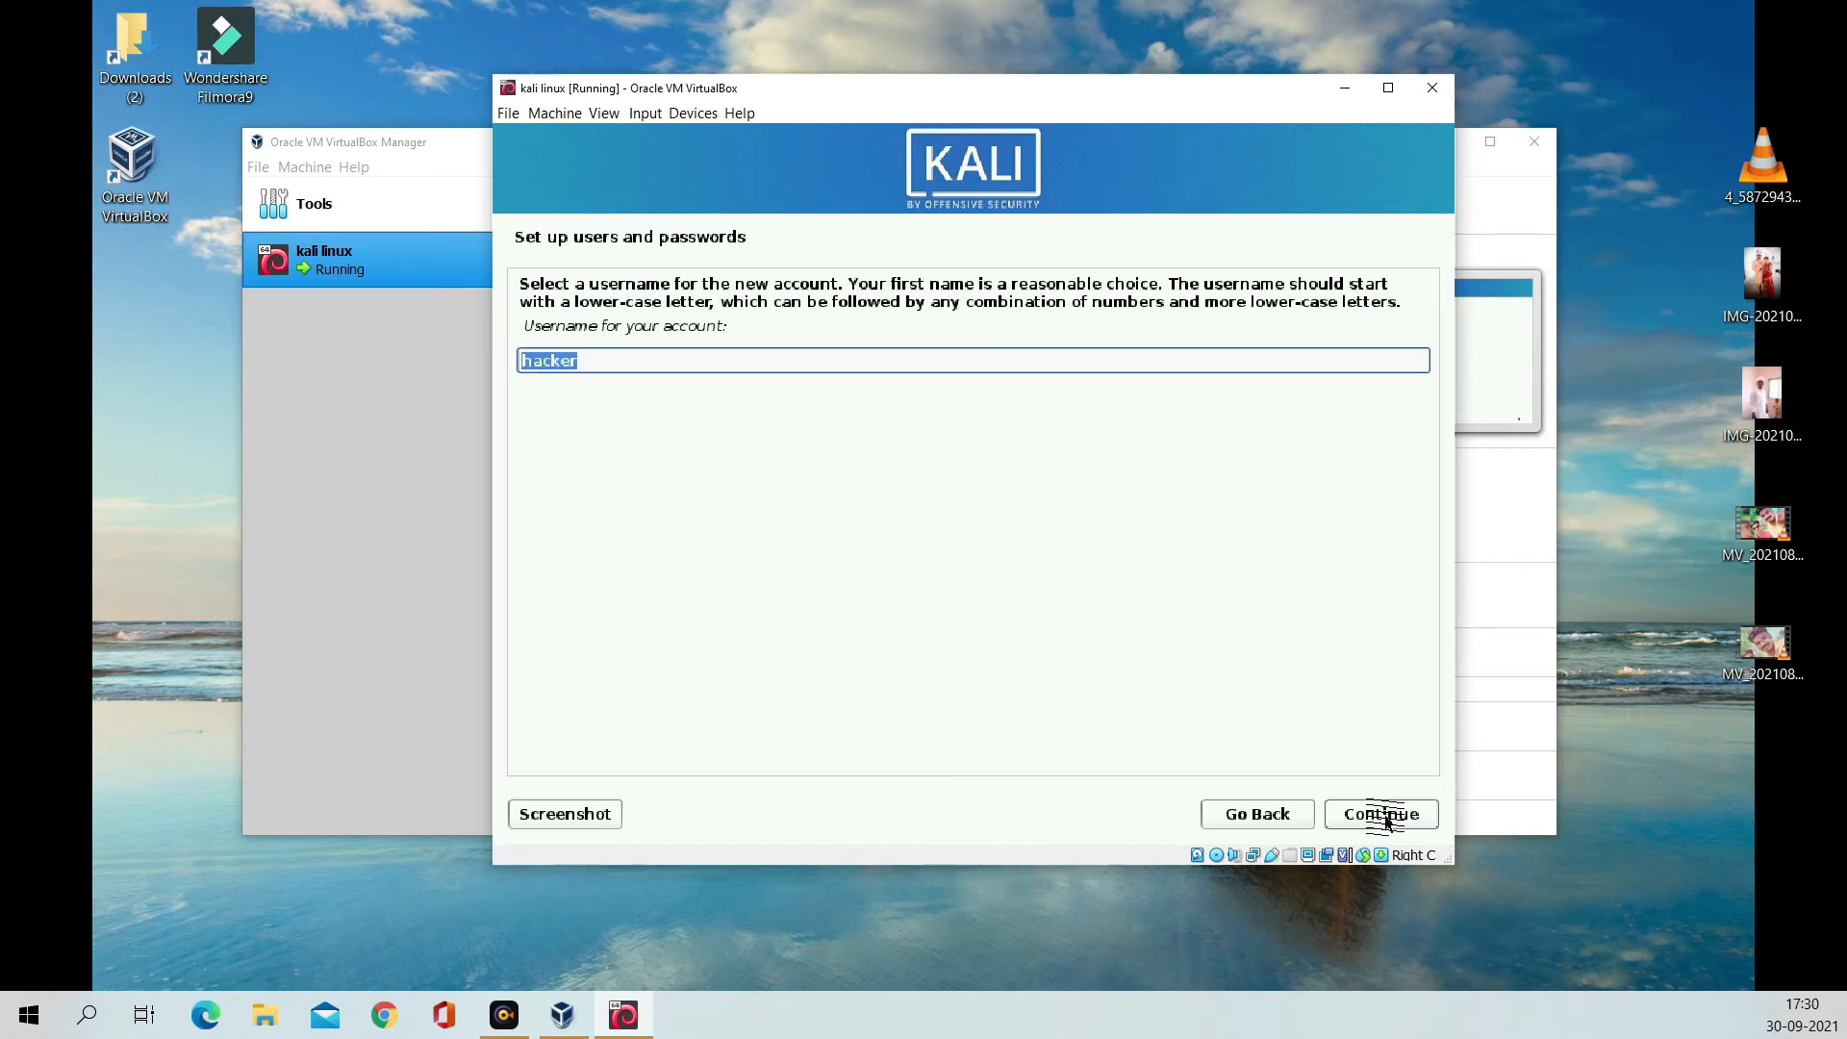
click(1385, 816)
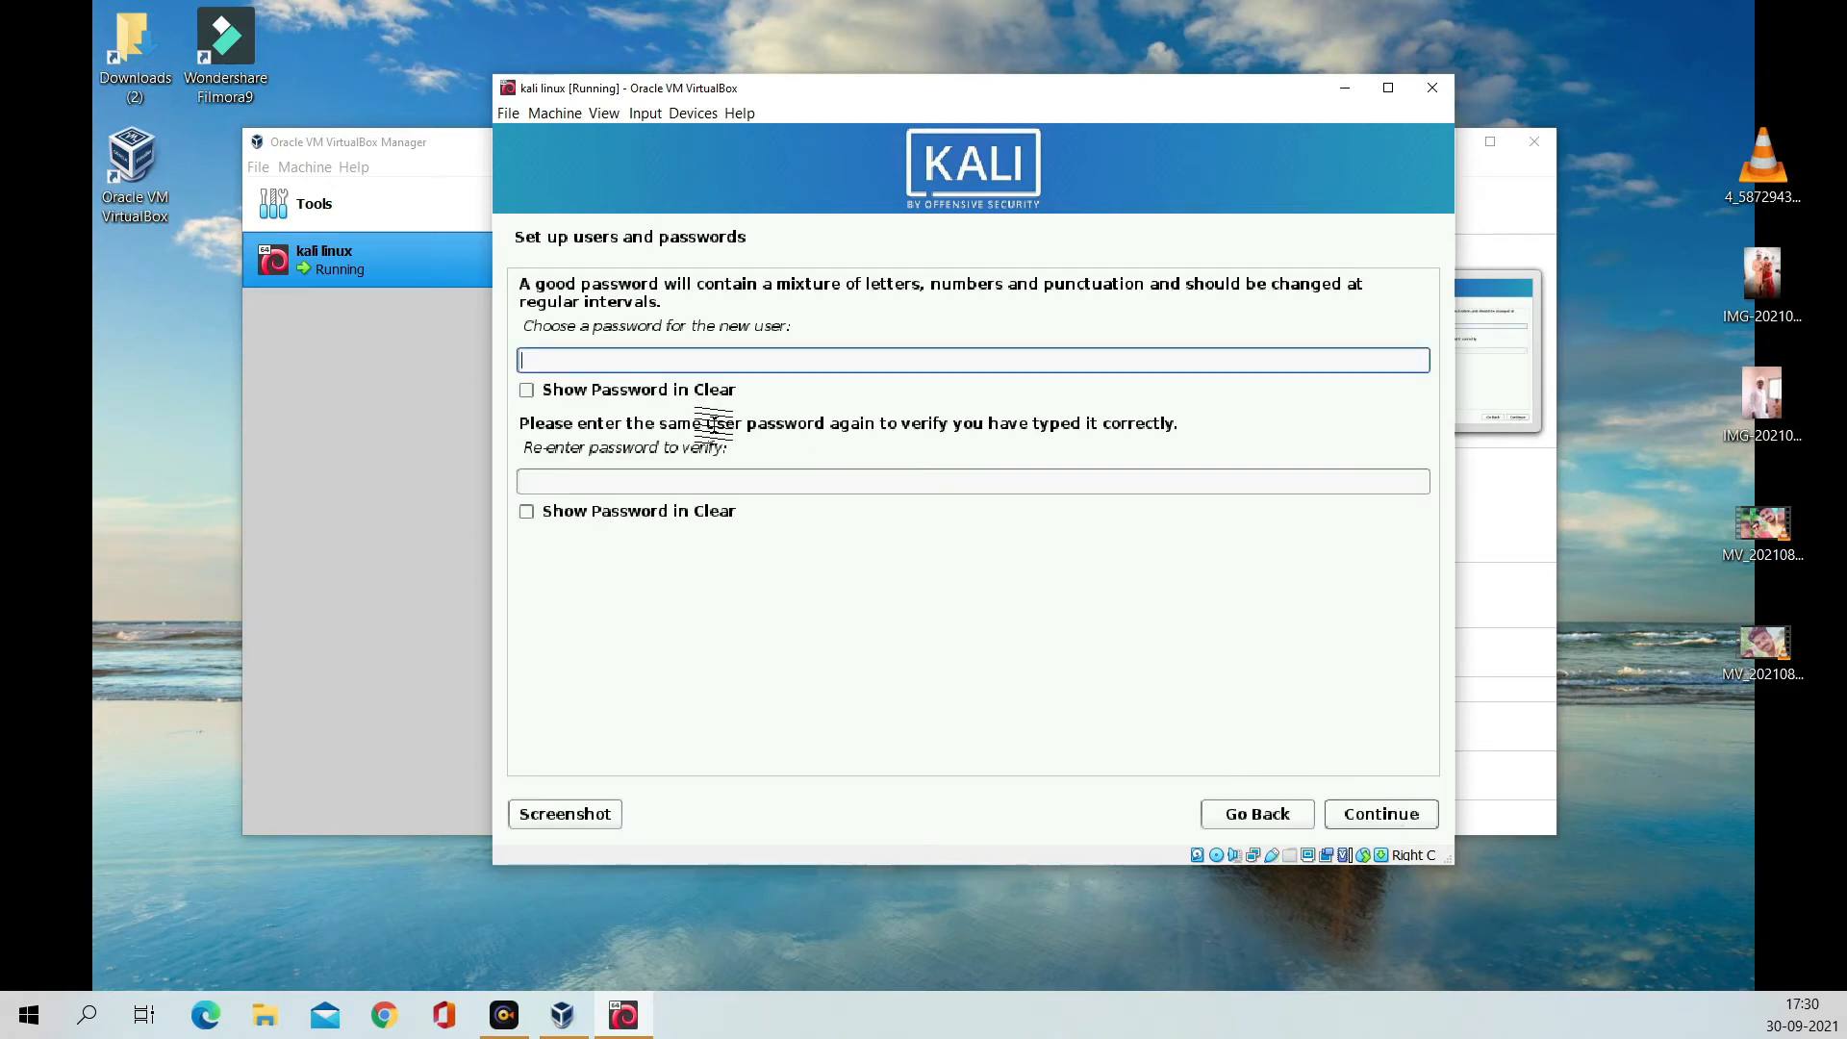
Step: Enter and verify the new user's password, checking it in plain text before confirming
text(•••••)
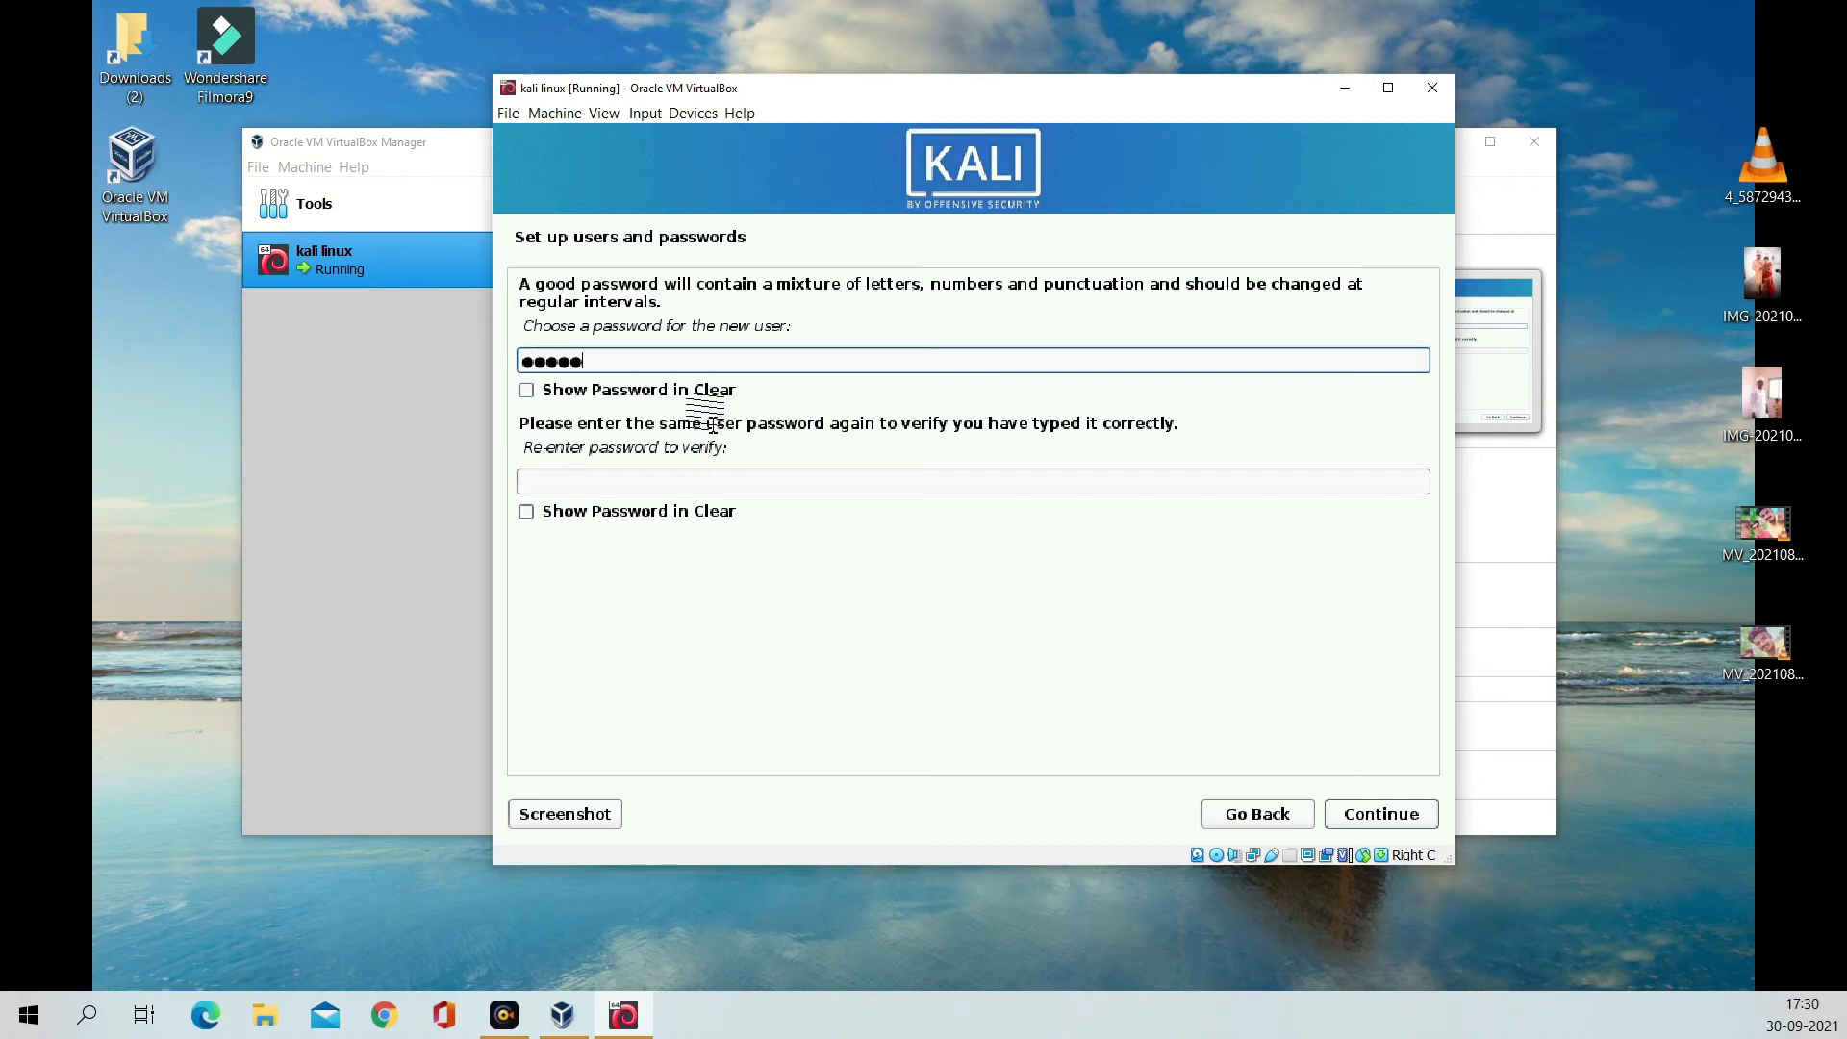
click(705, 390)
click(666, 513)
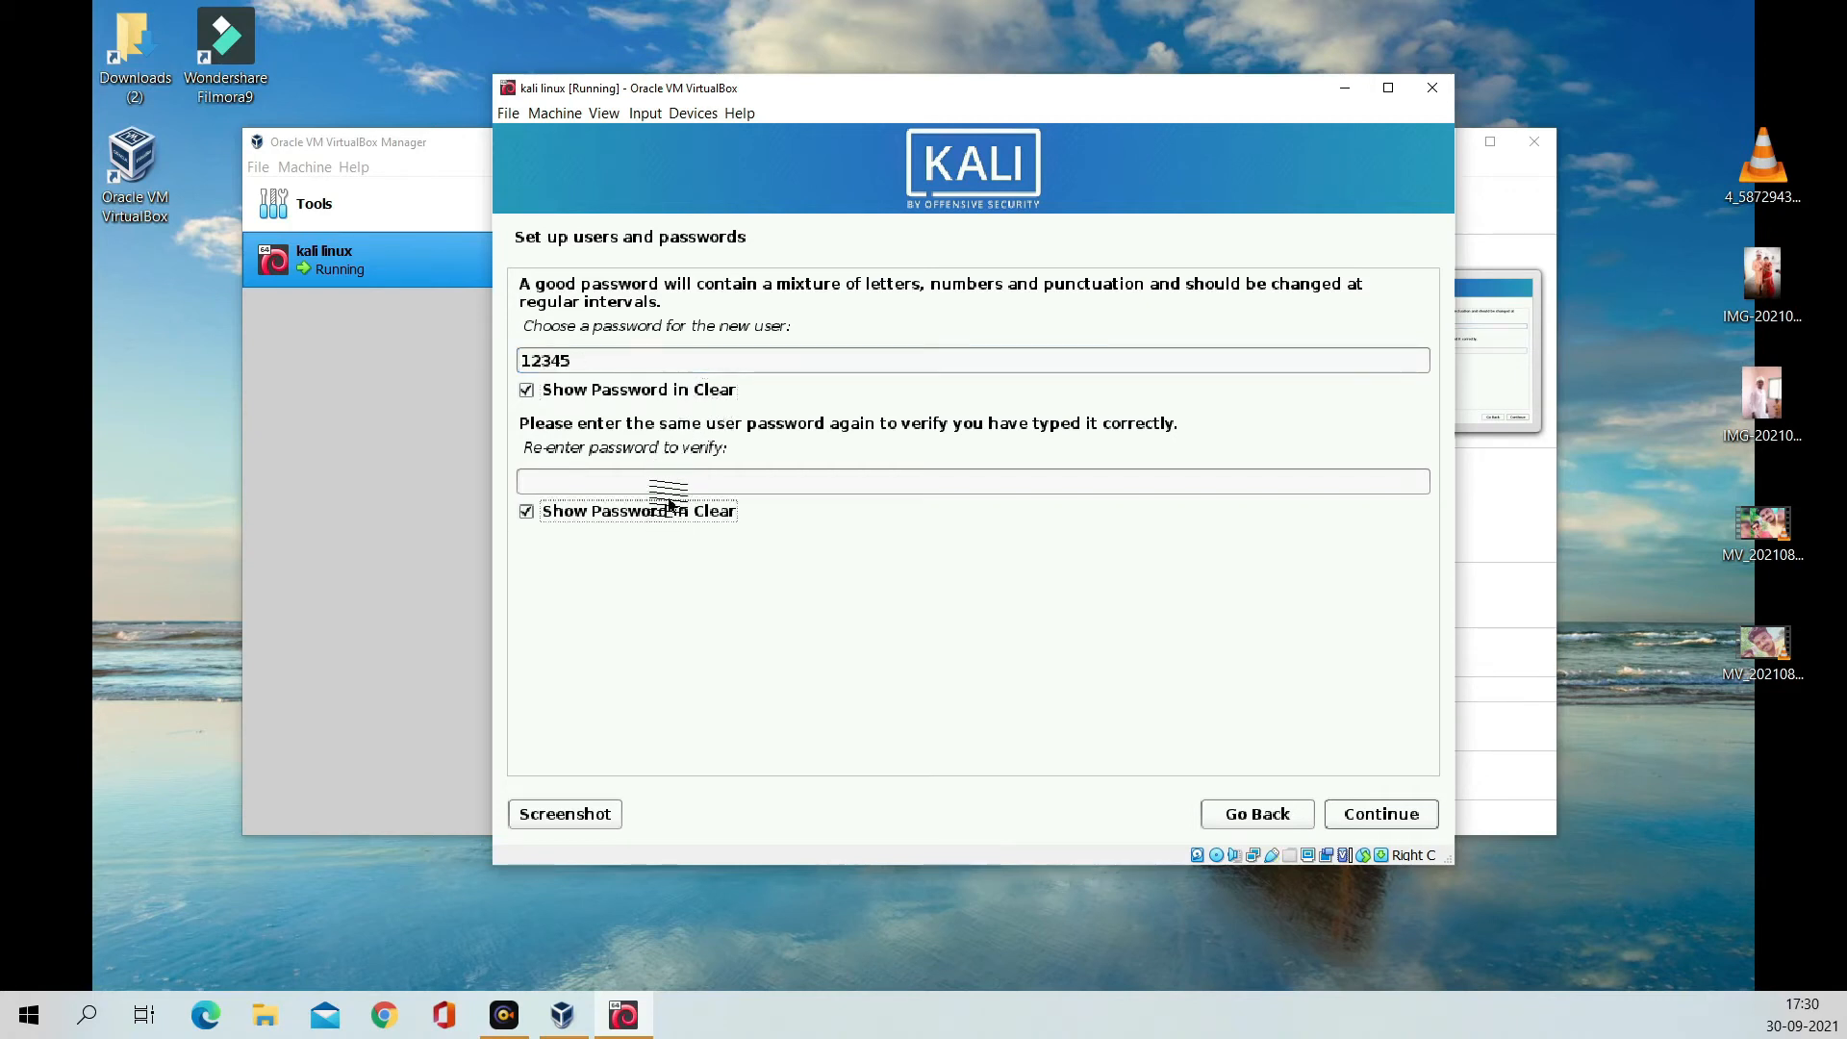
click(664, 511)
click(684, 482)
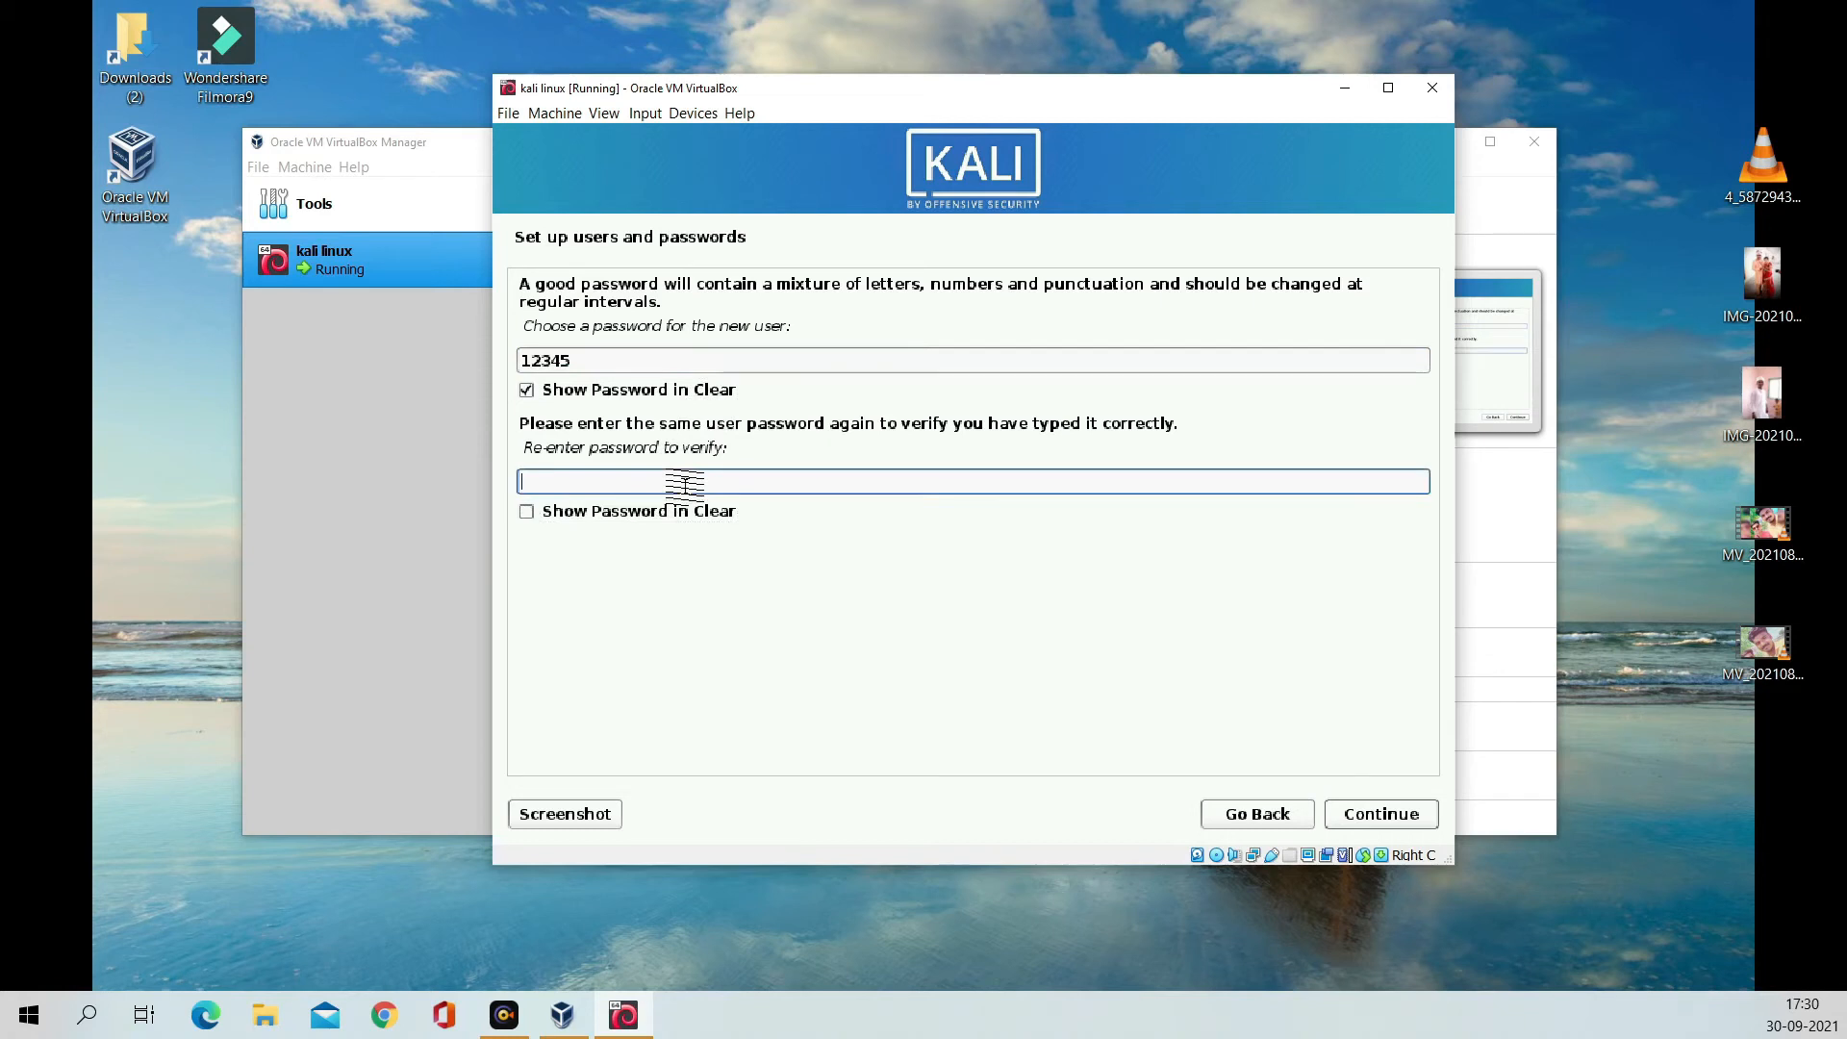
text(12345)
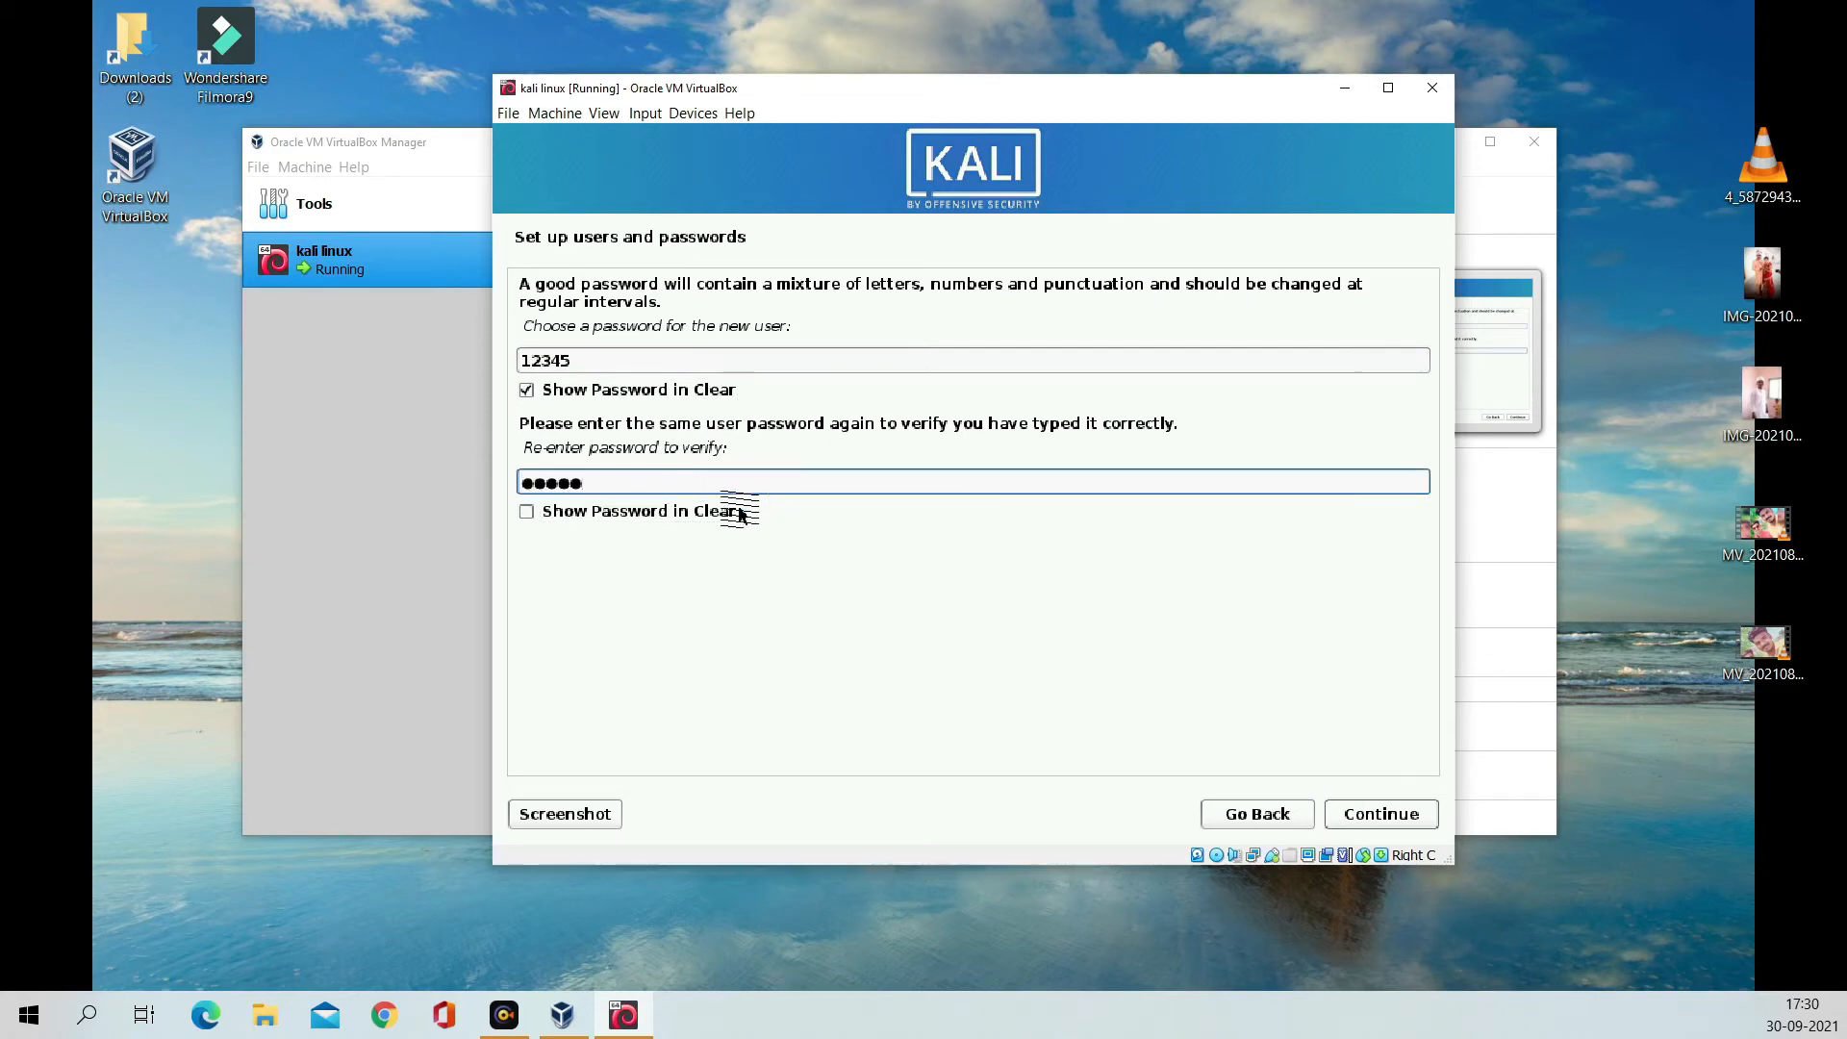
click(739, 513)
click(1381, 816)
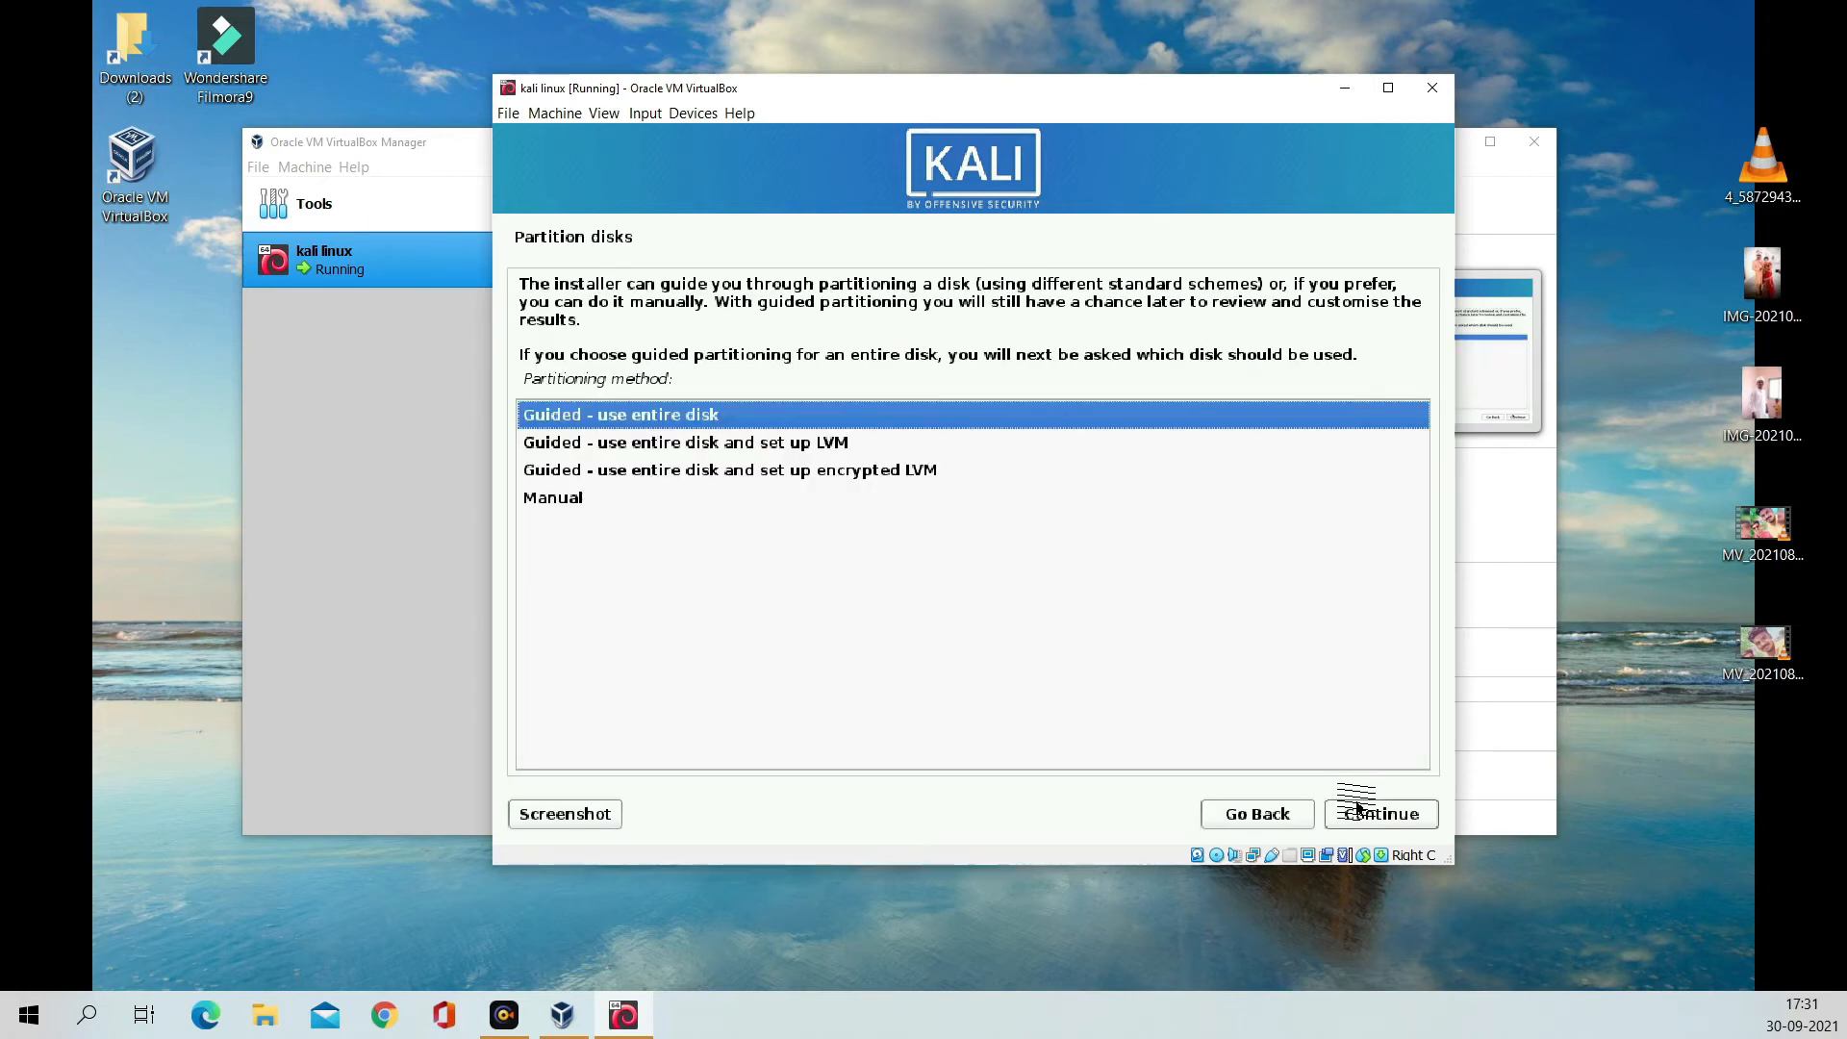
Step: Guided-partition the entire virtual disk with all files in one partition and write the changes to disk
click(1386, 817)
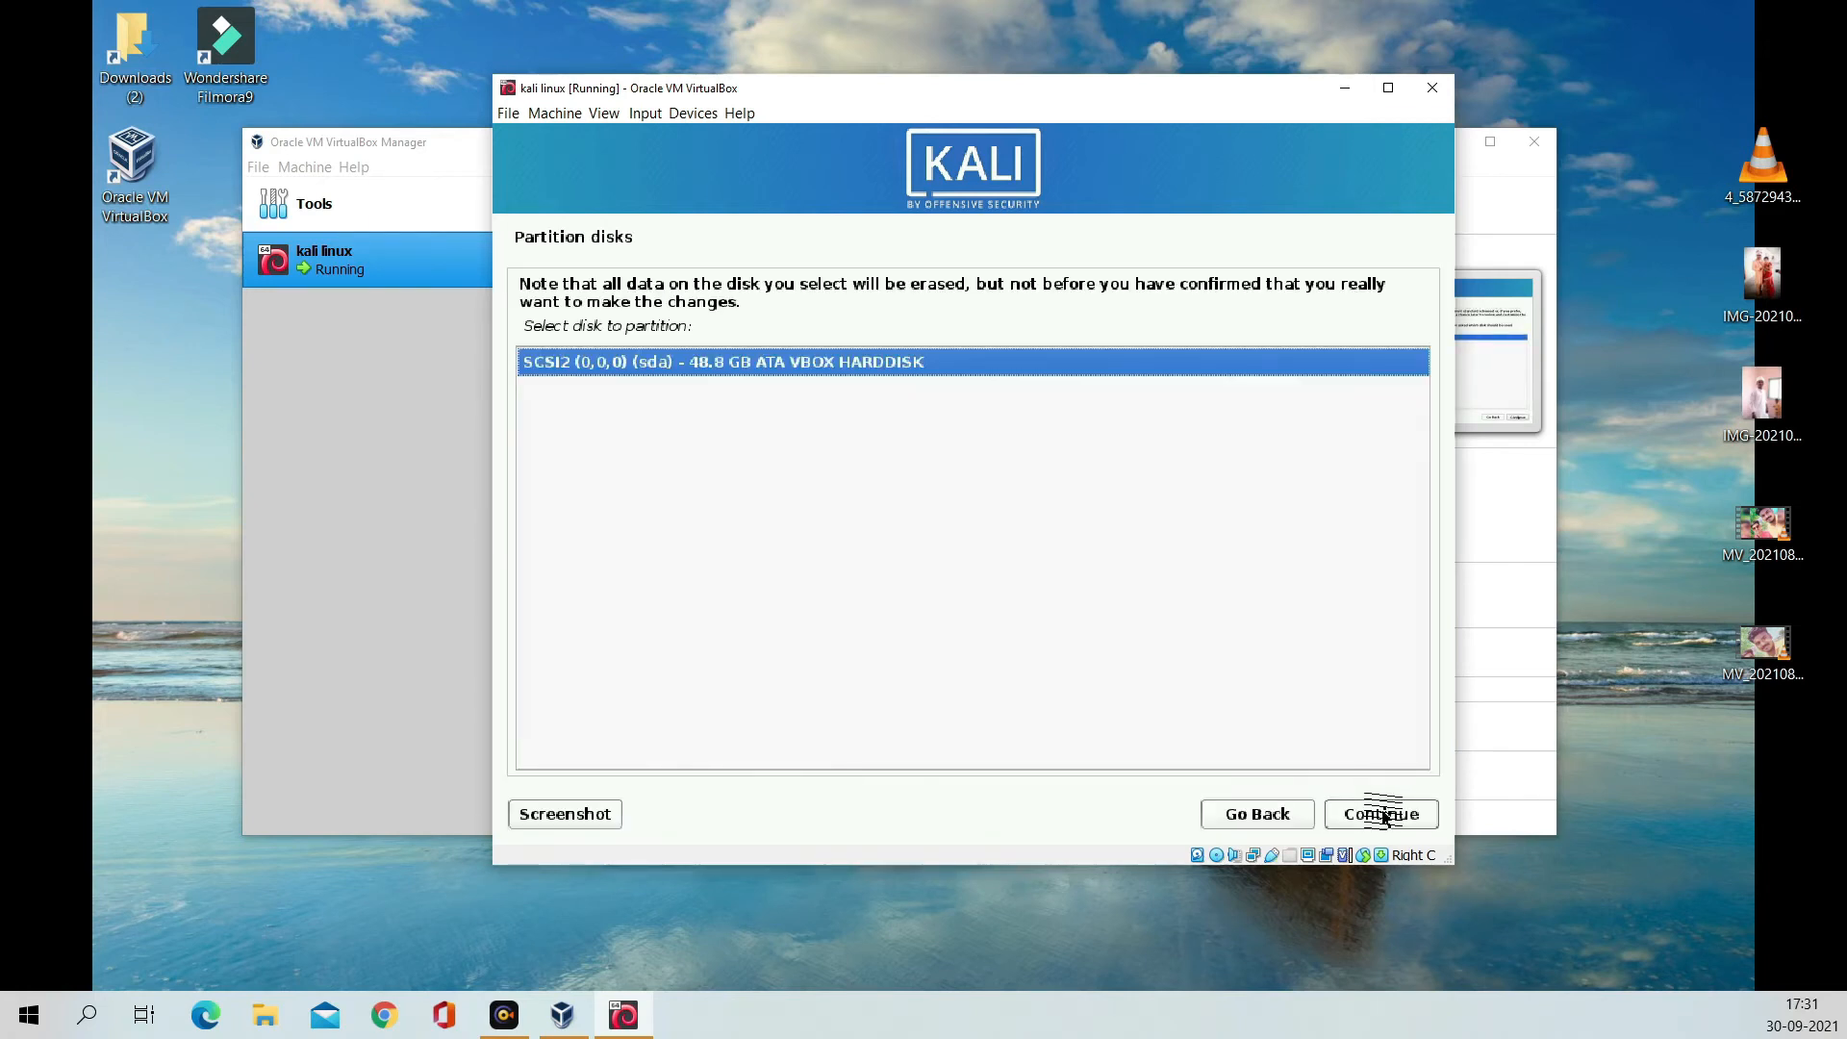
click(1385, 817)
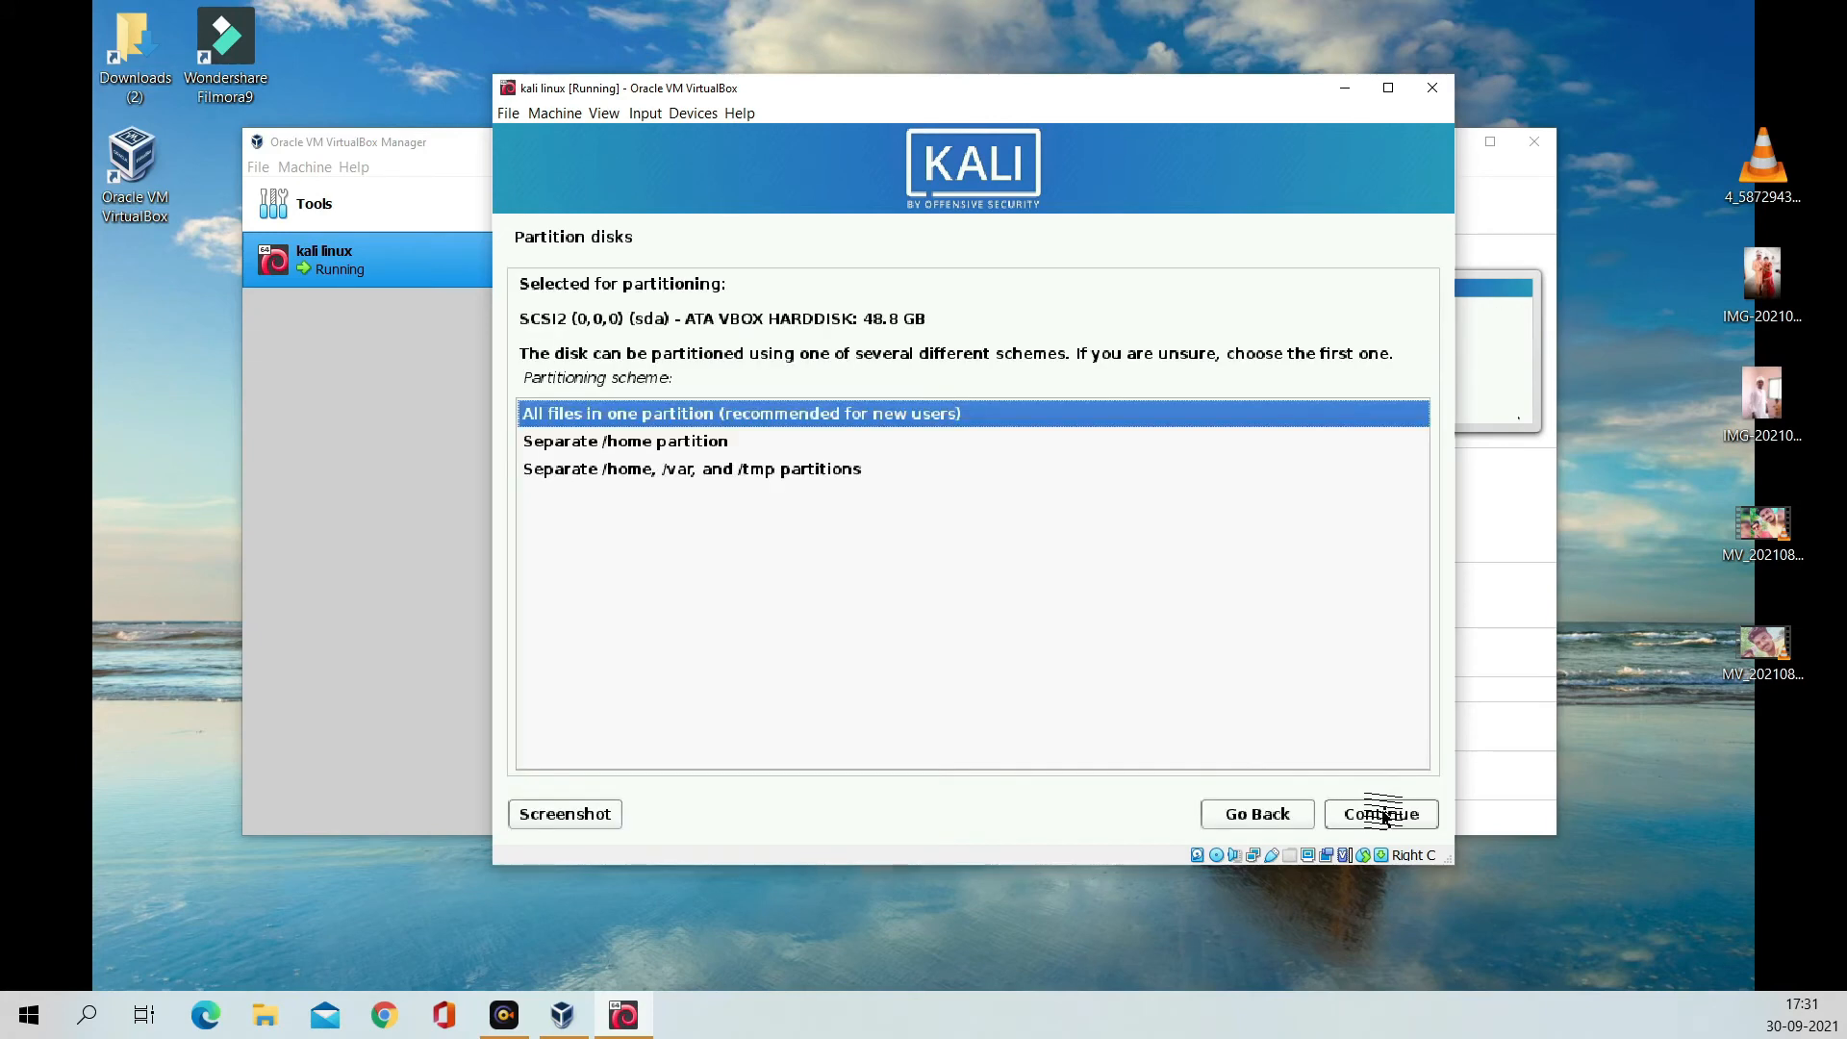
click(1385, 817)
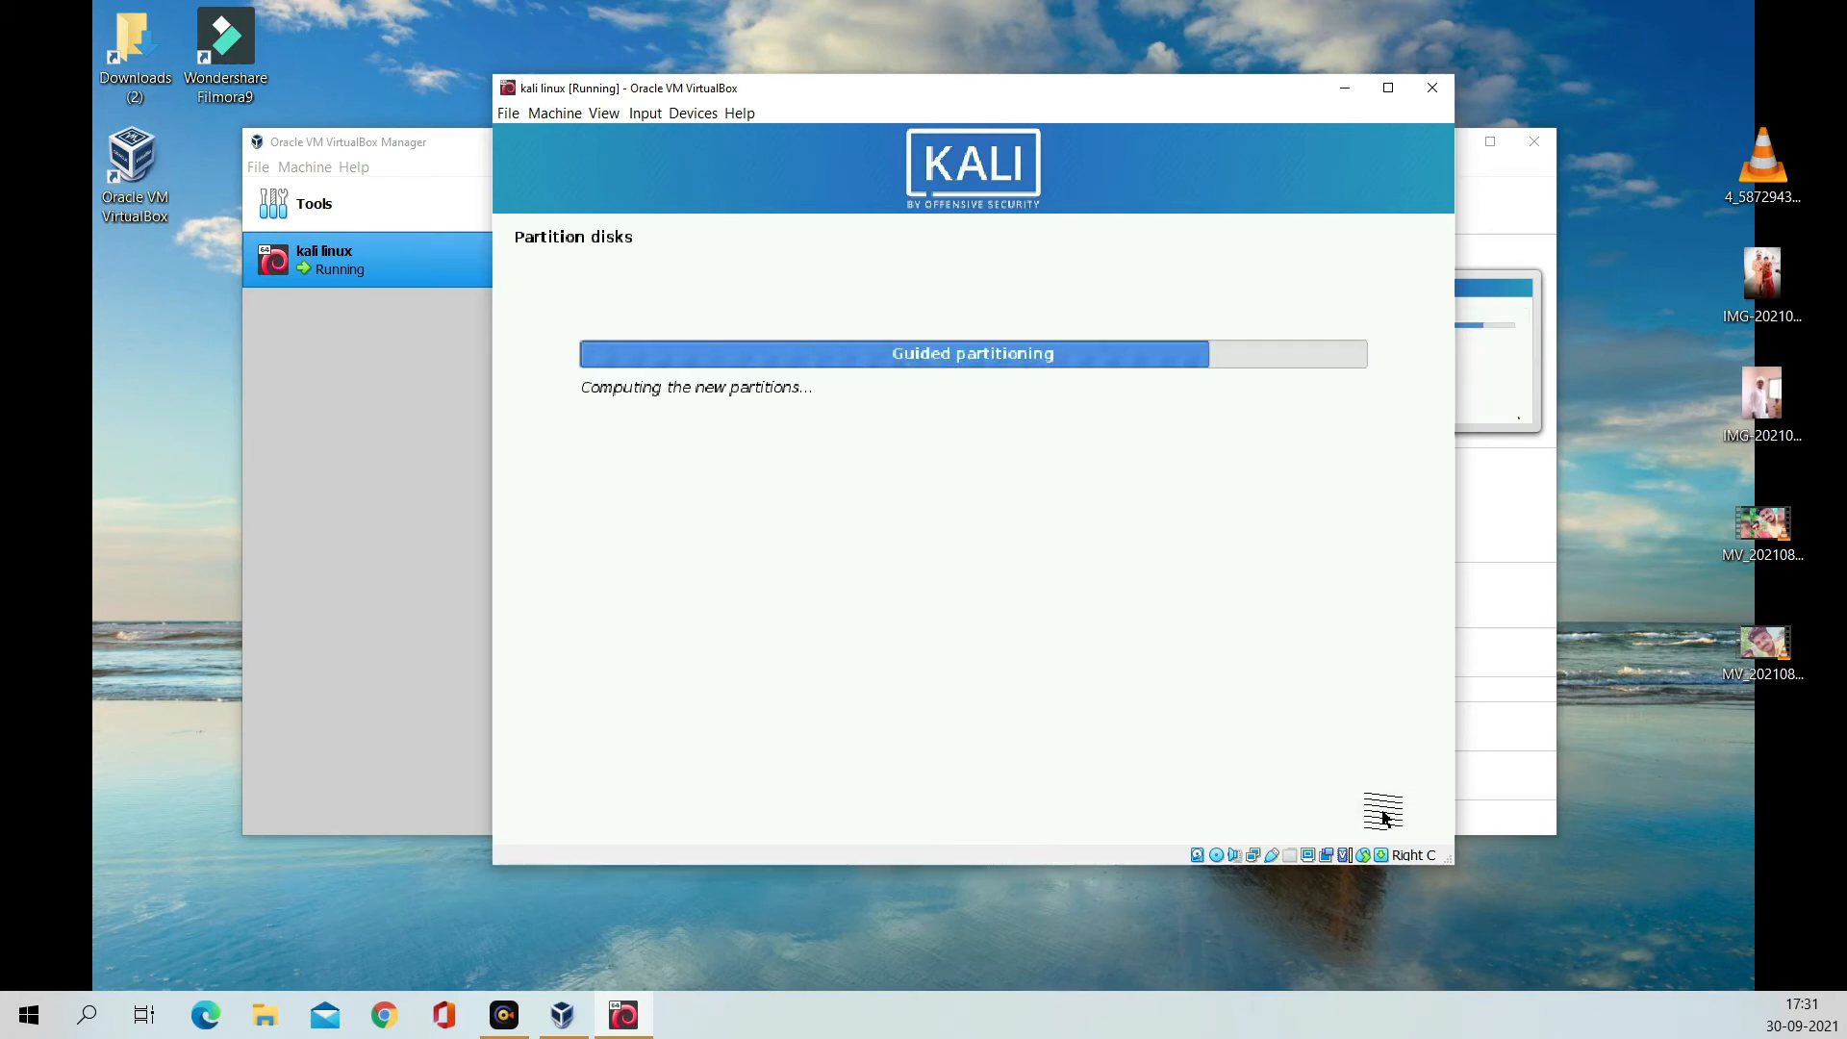
click(1385, 816)
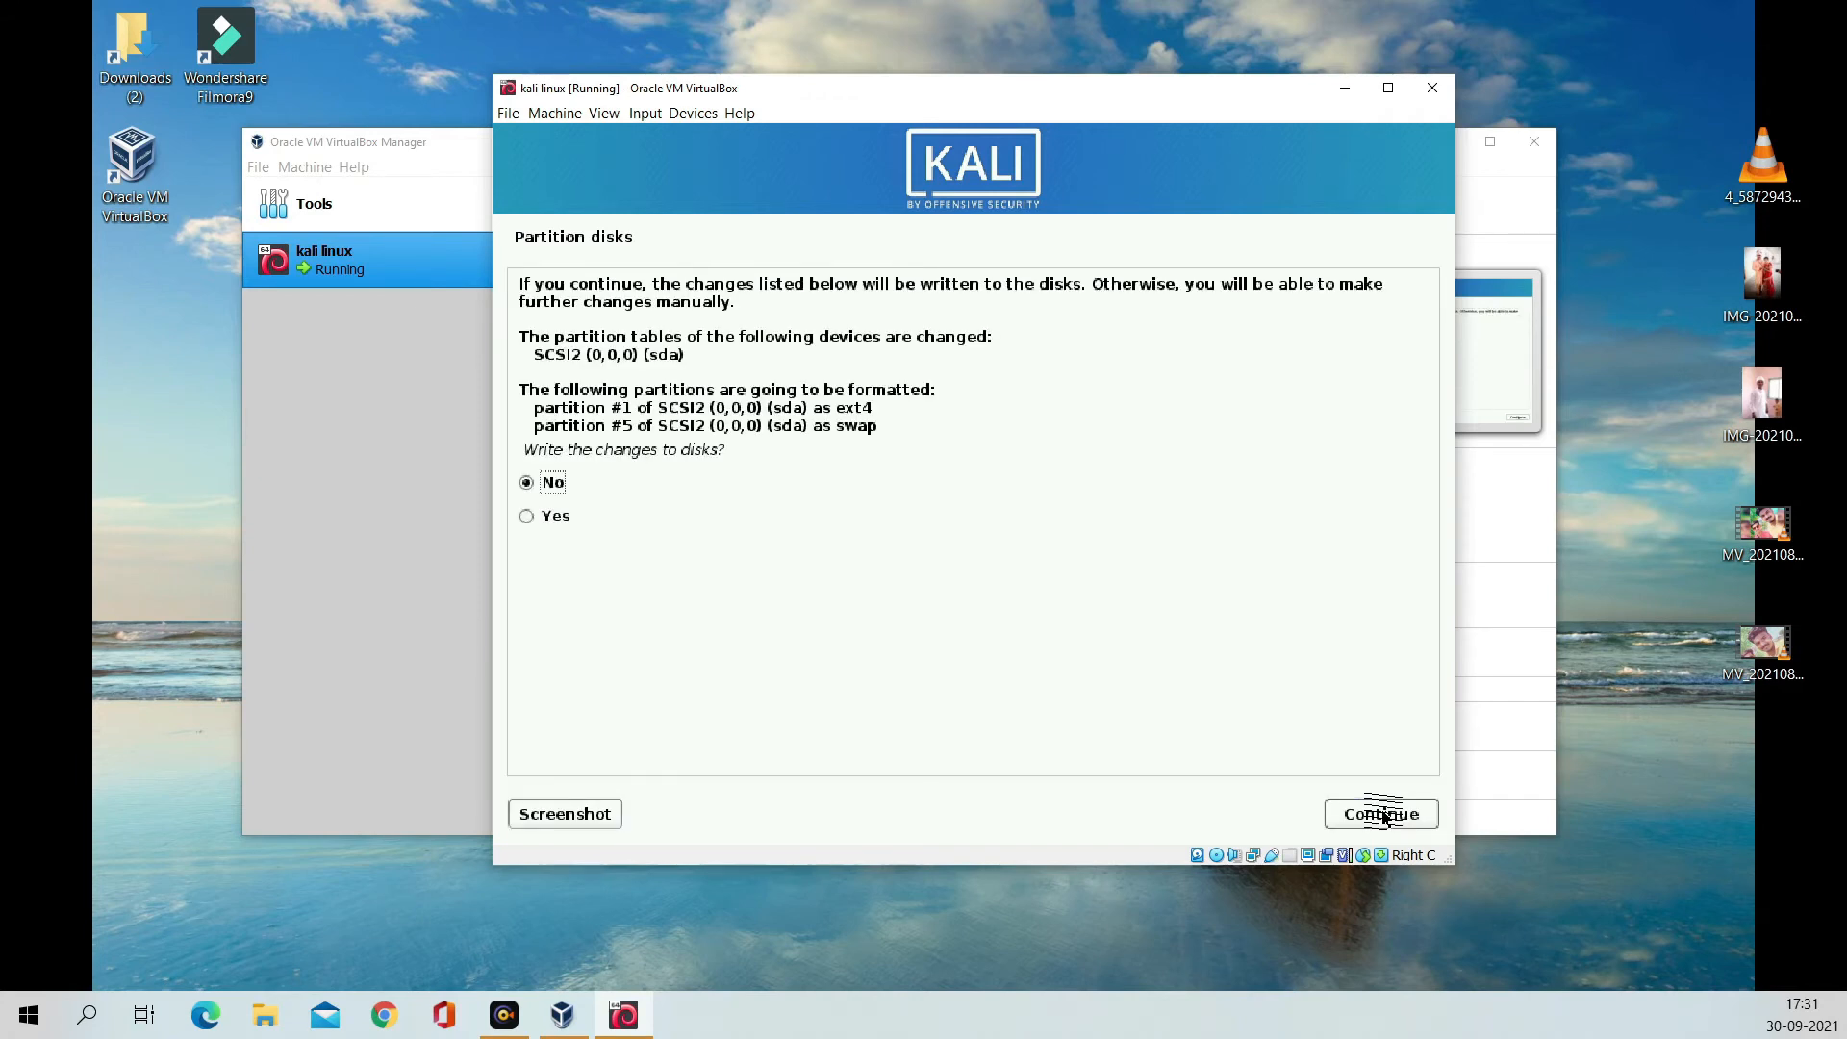
click(556, 518)
click(1383, 818)
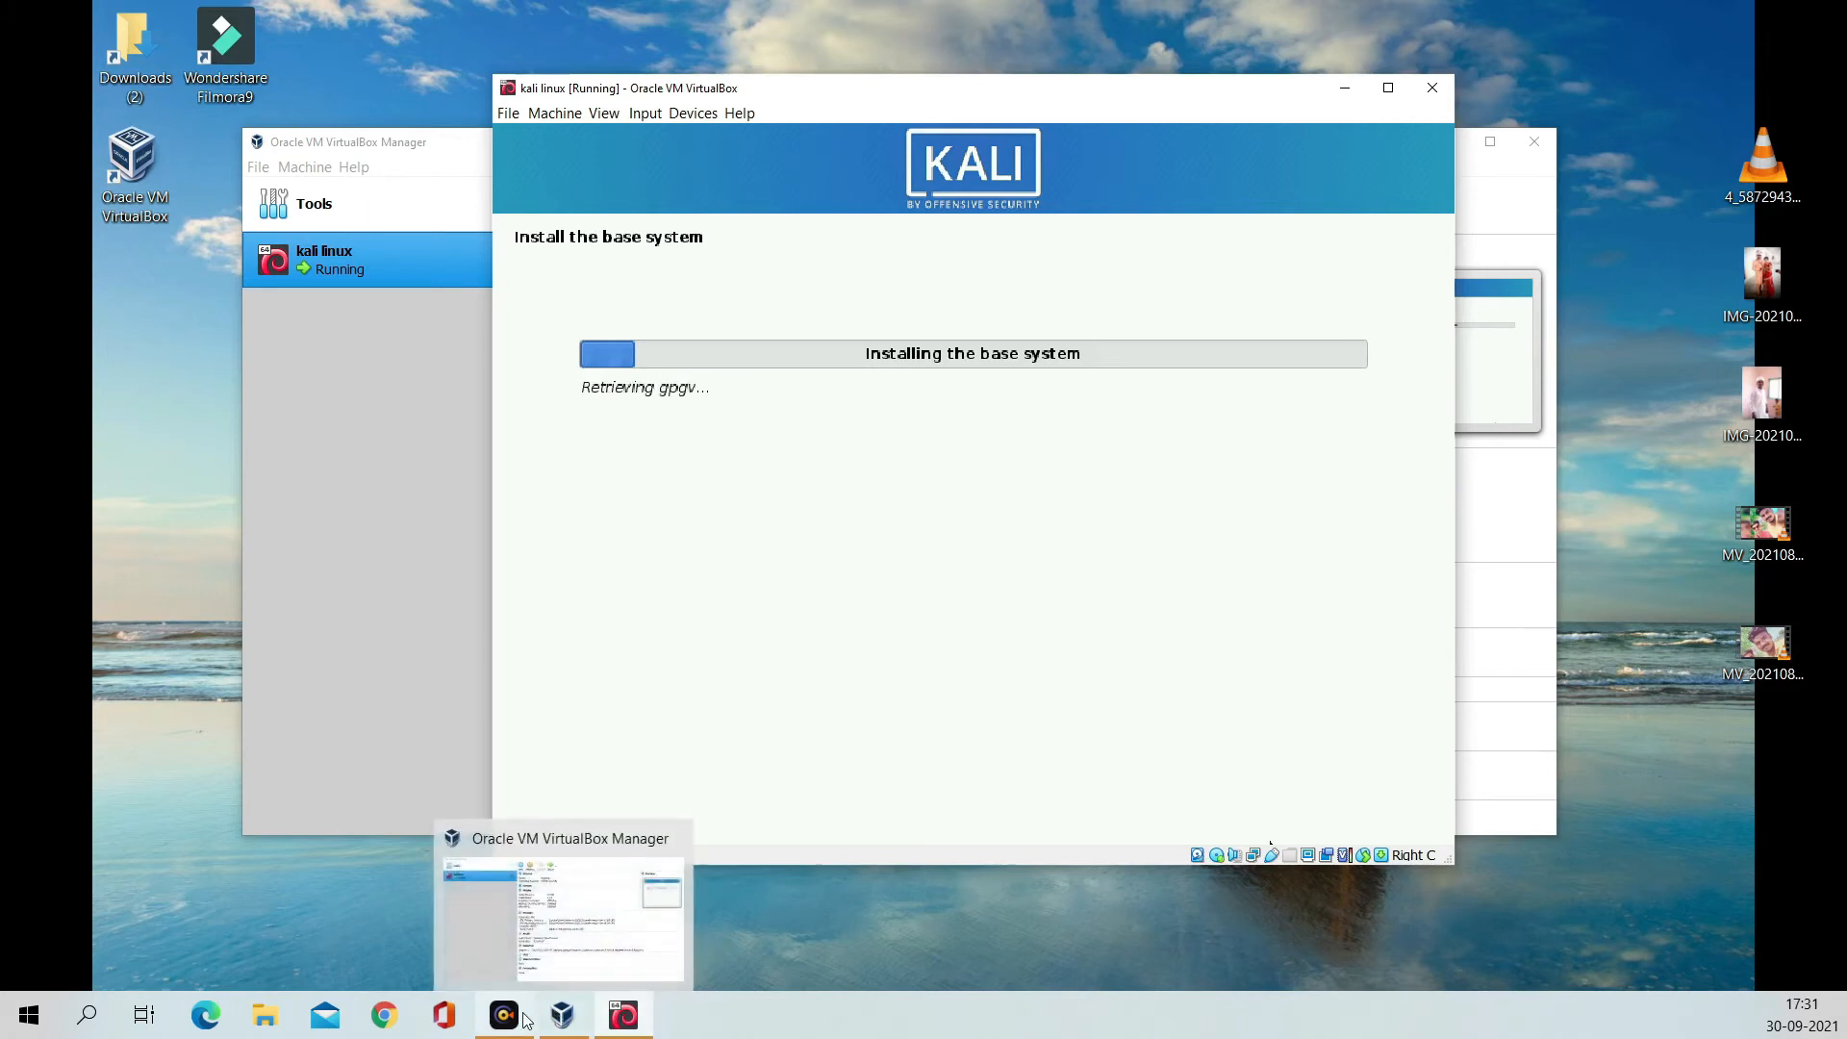
Step: Wait while the Kali base system installs
mouse_move(526, 1020)
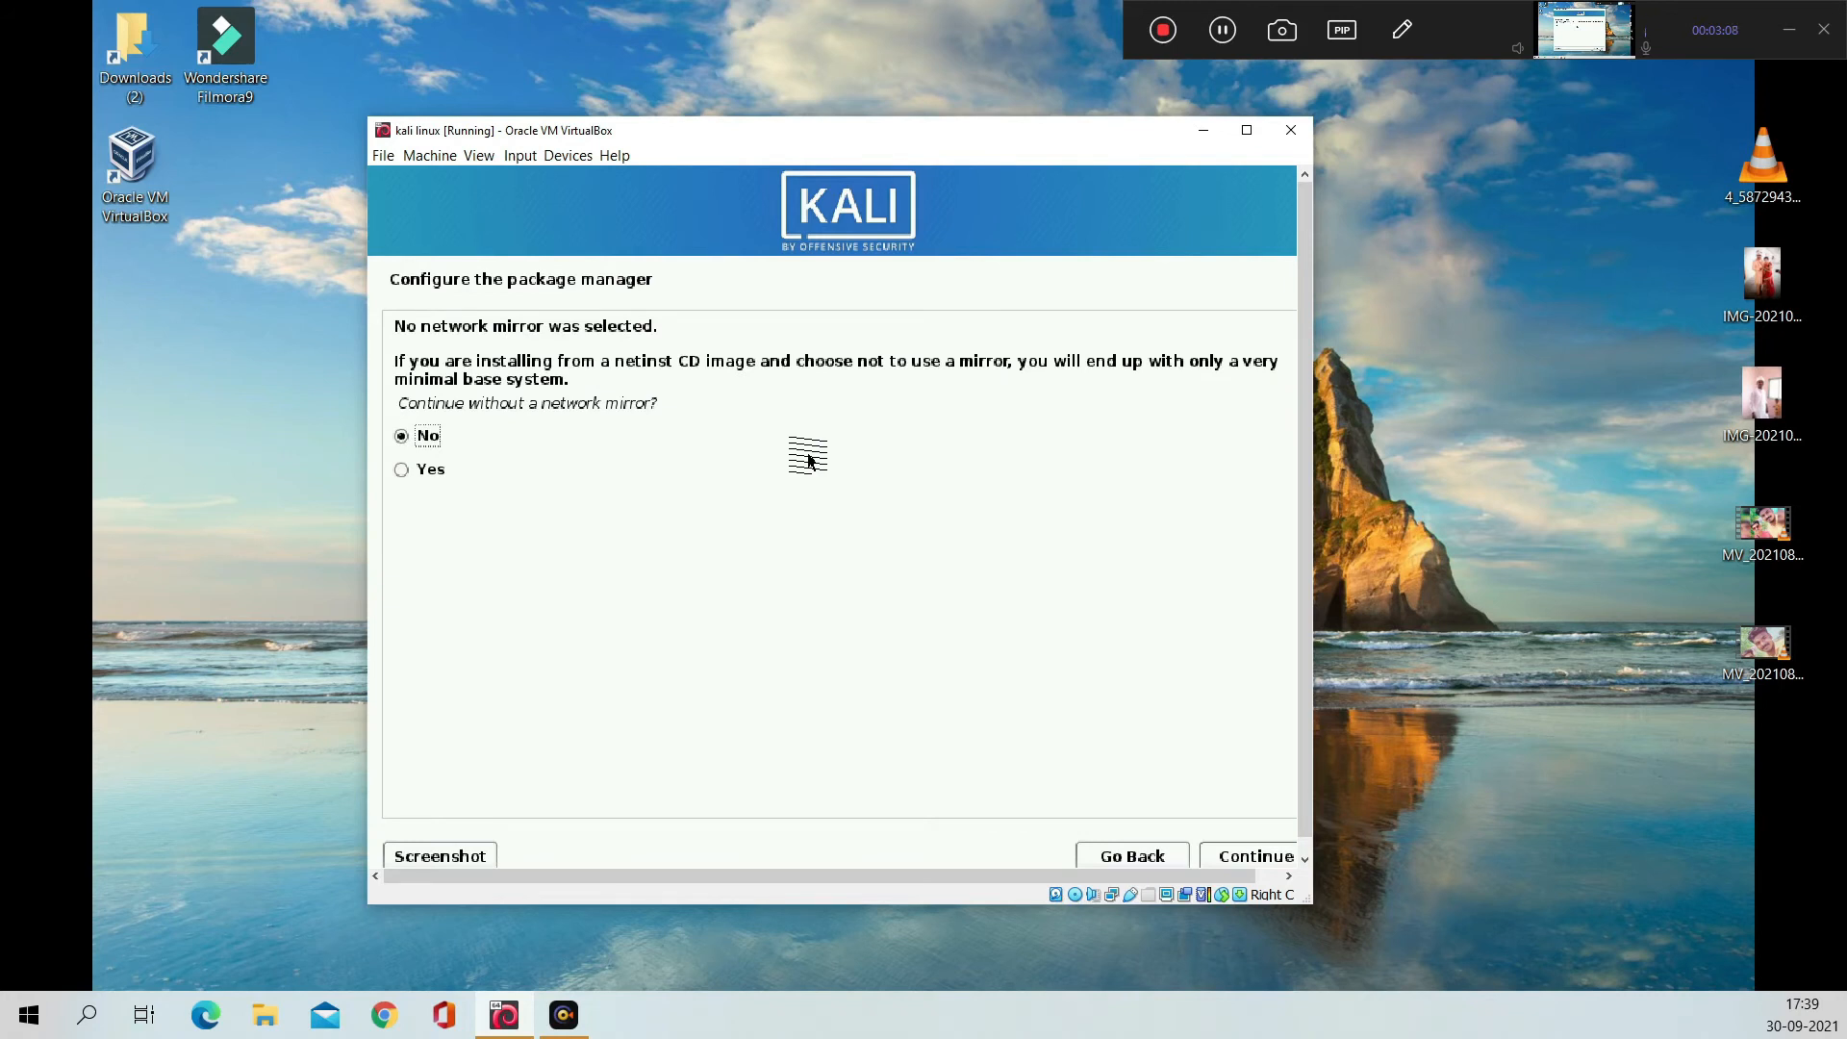
Step: Continue without a network mirror and nudge the VM window slightly up and left
click(417, 470)
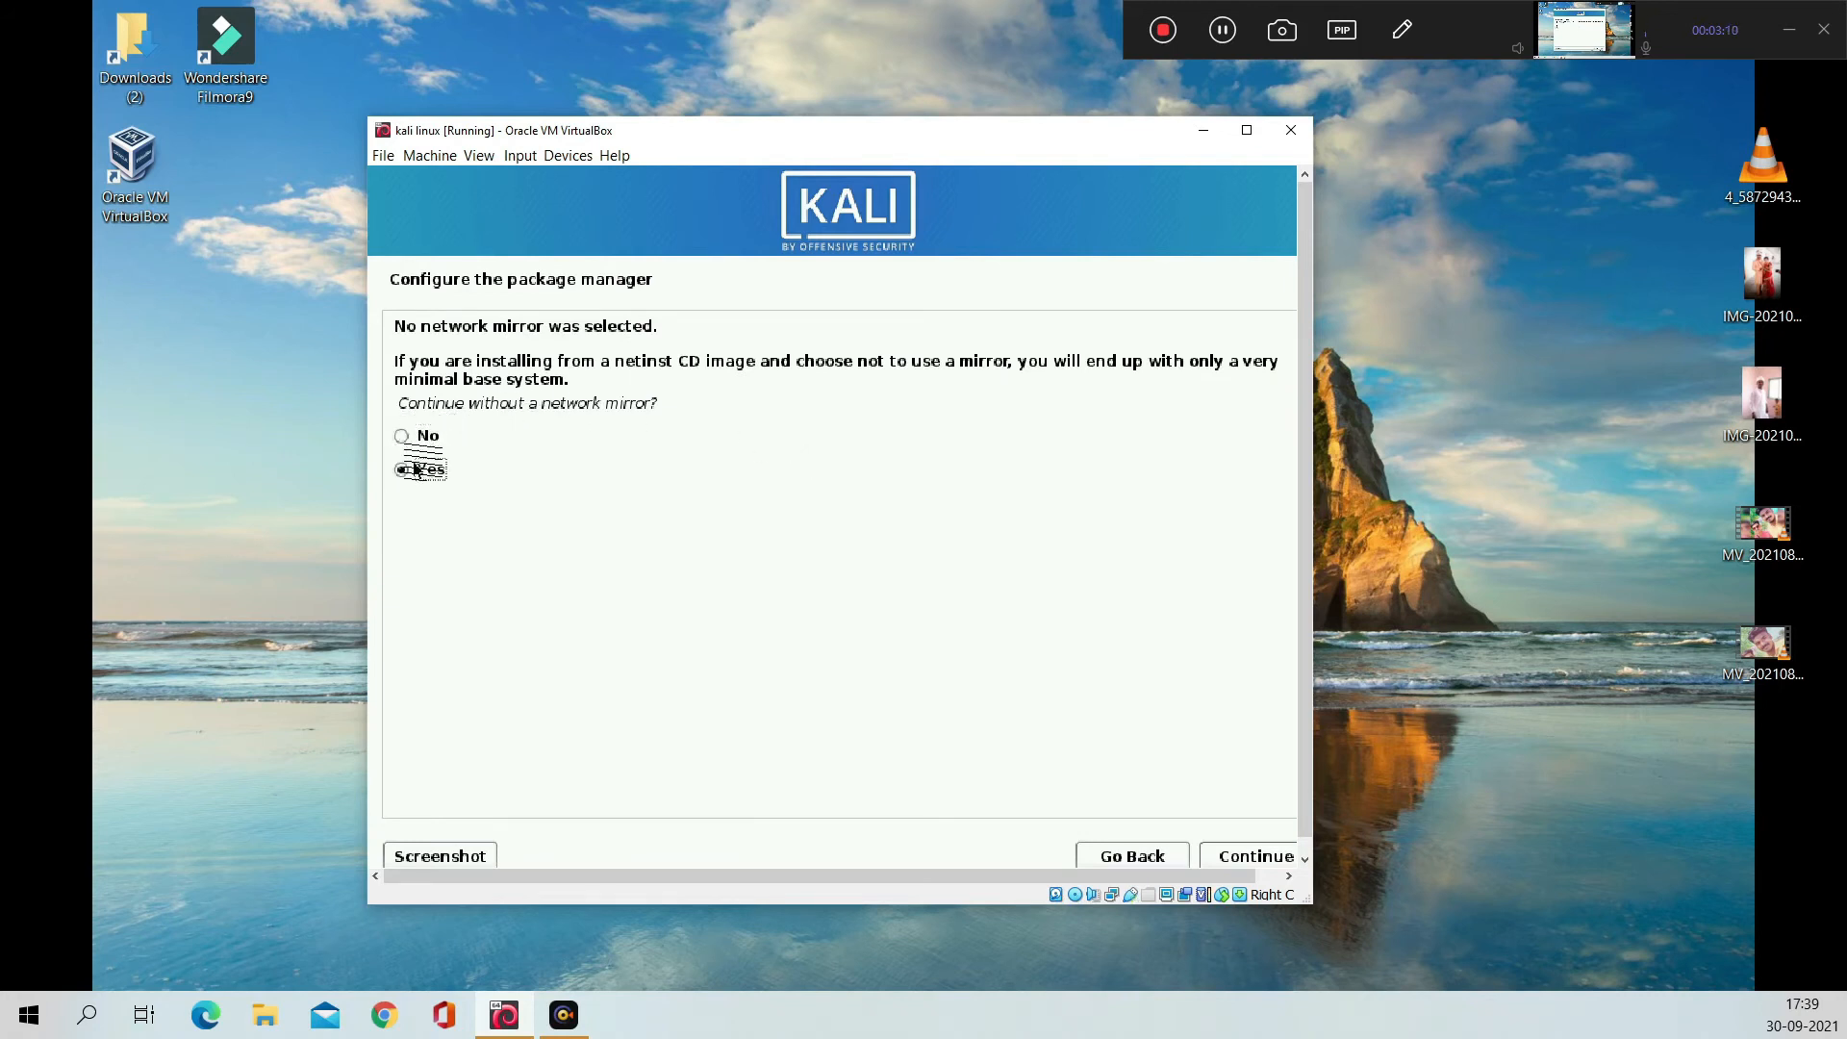
click(1250, 858)
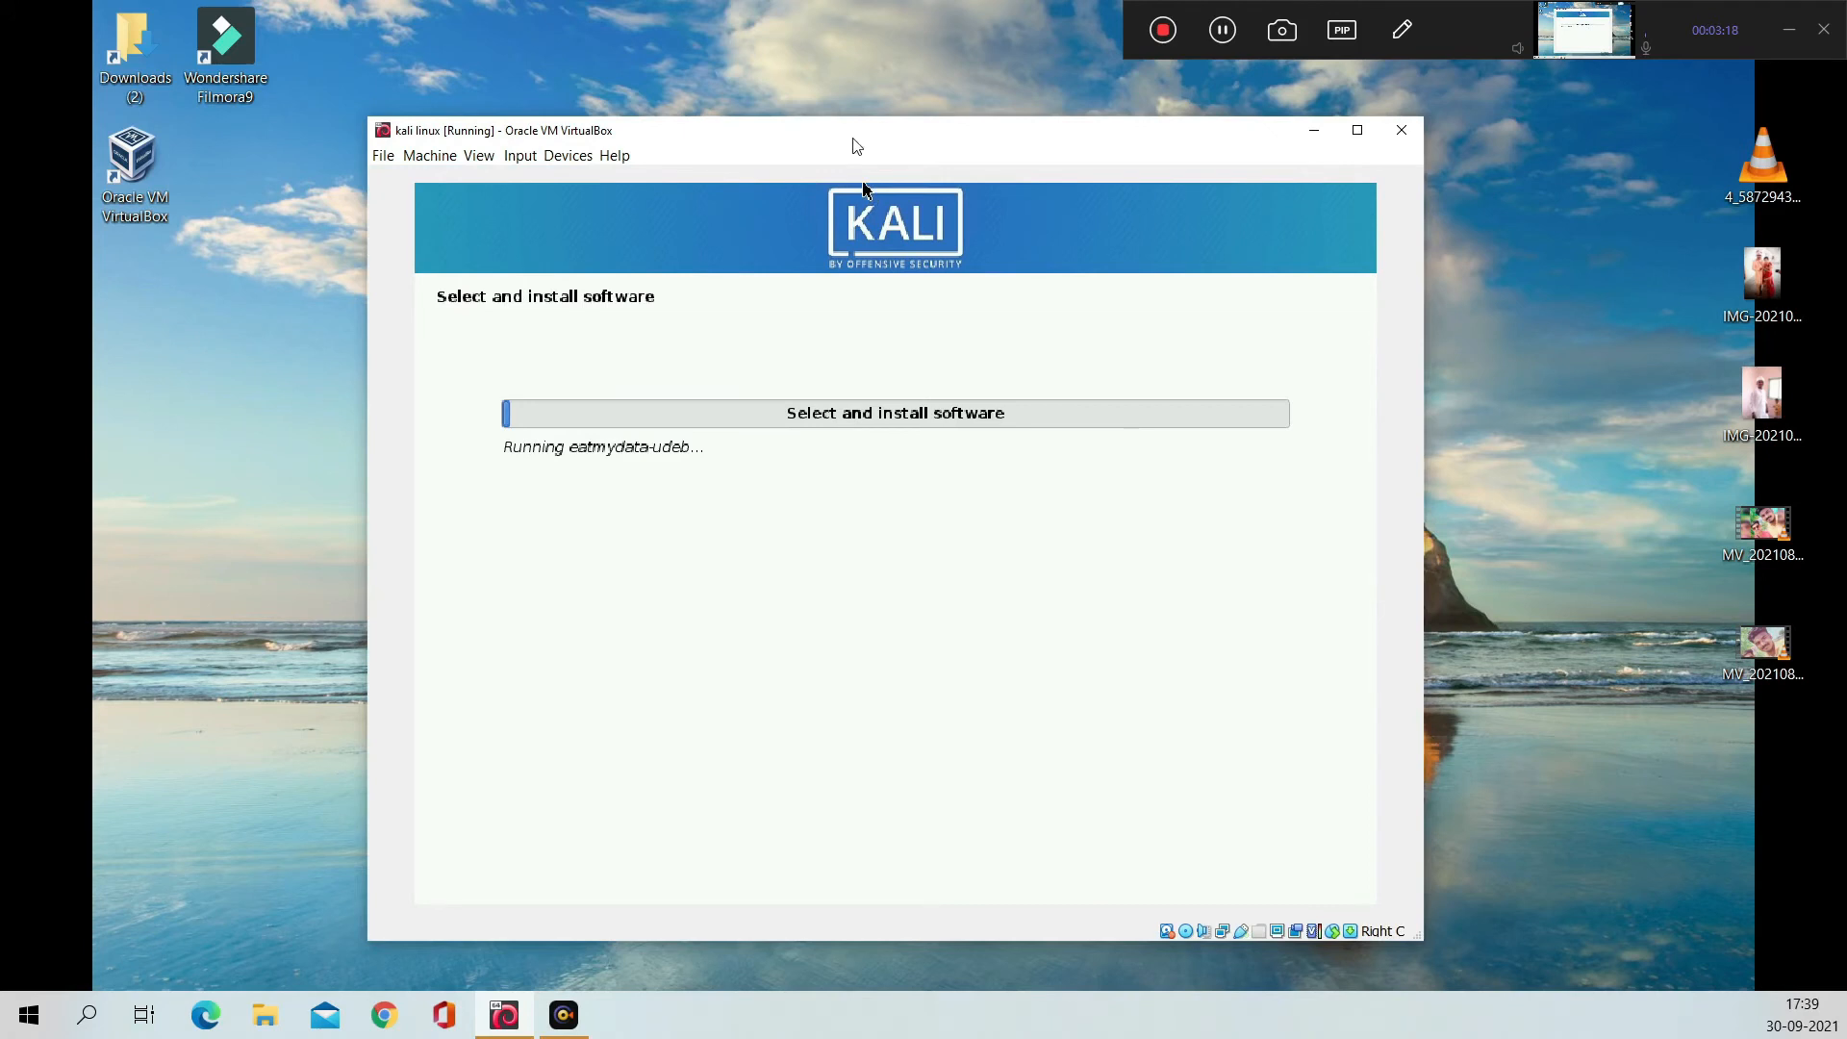
drag(854, 128, 829, 99)
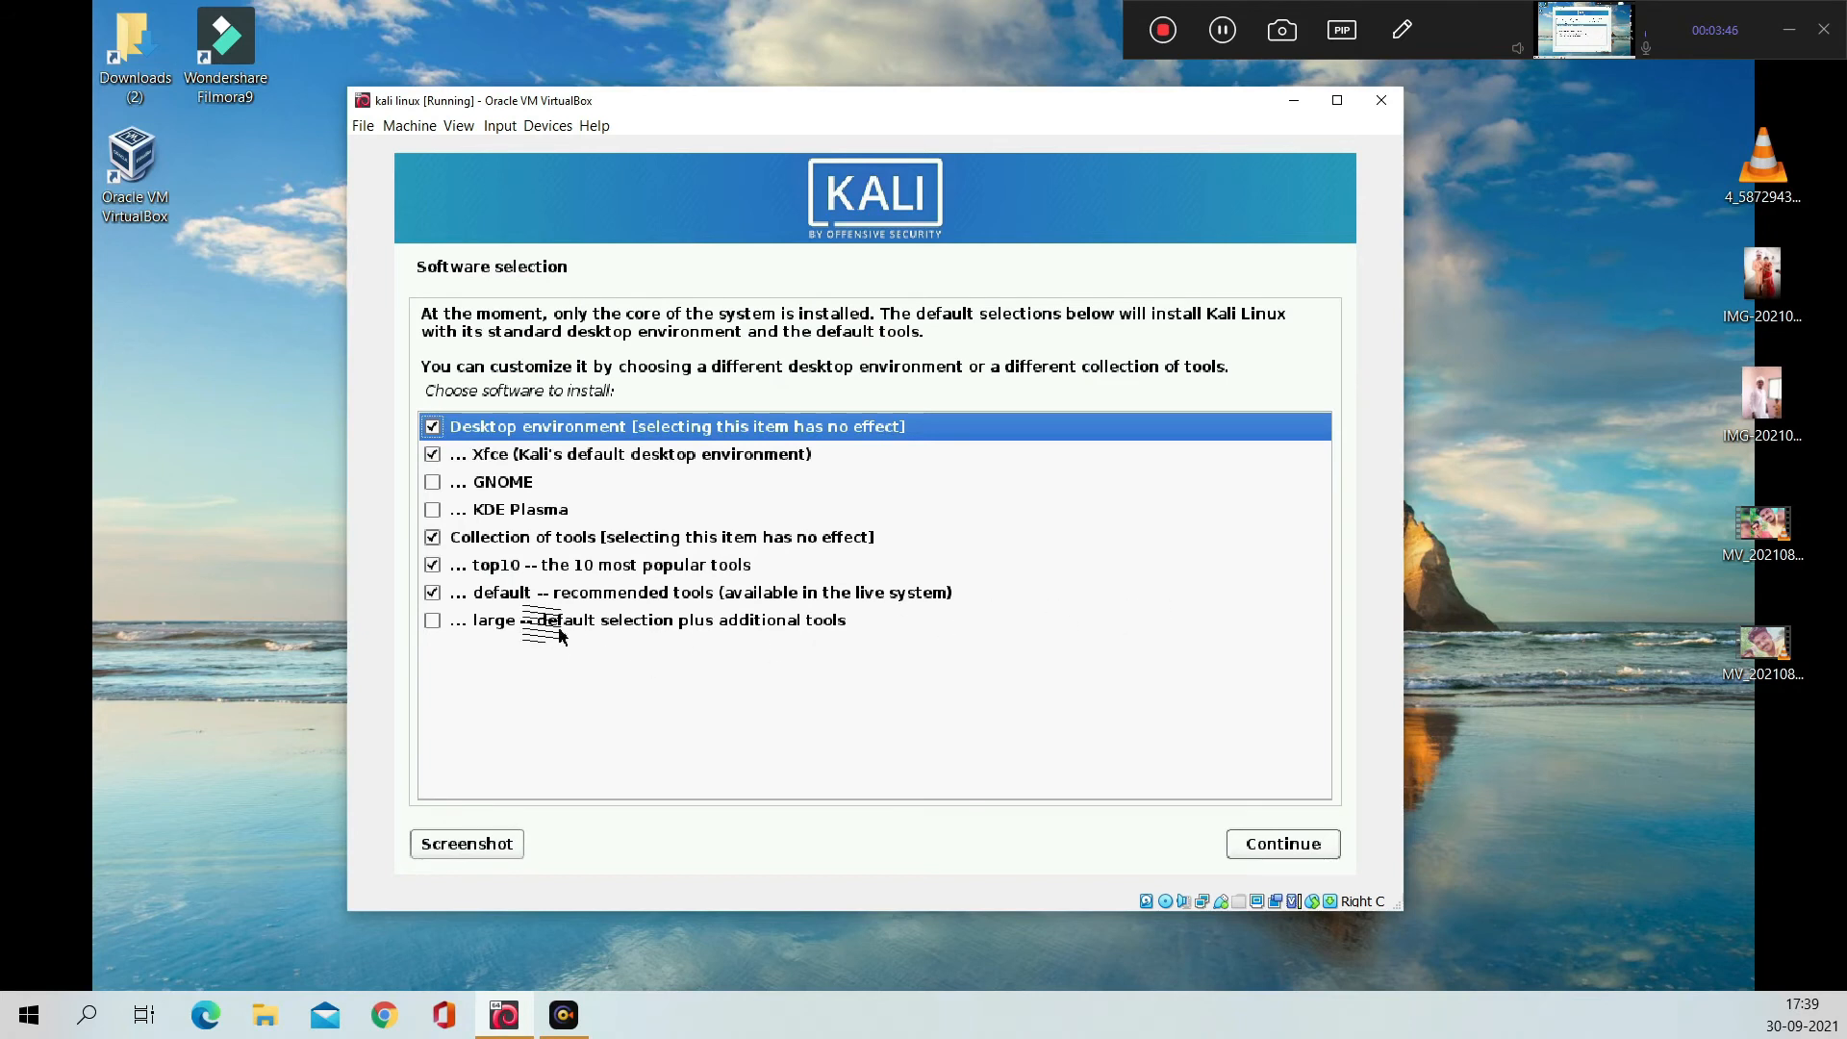
Step: Add the large tool collection and the GNOME desktop to the software selection and start installing
click(430, 623)
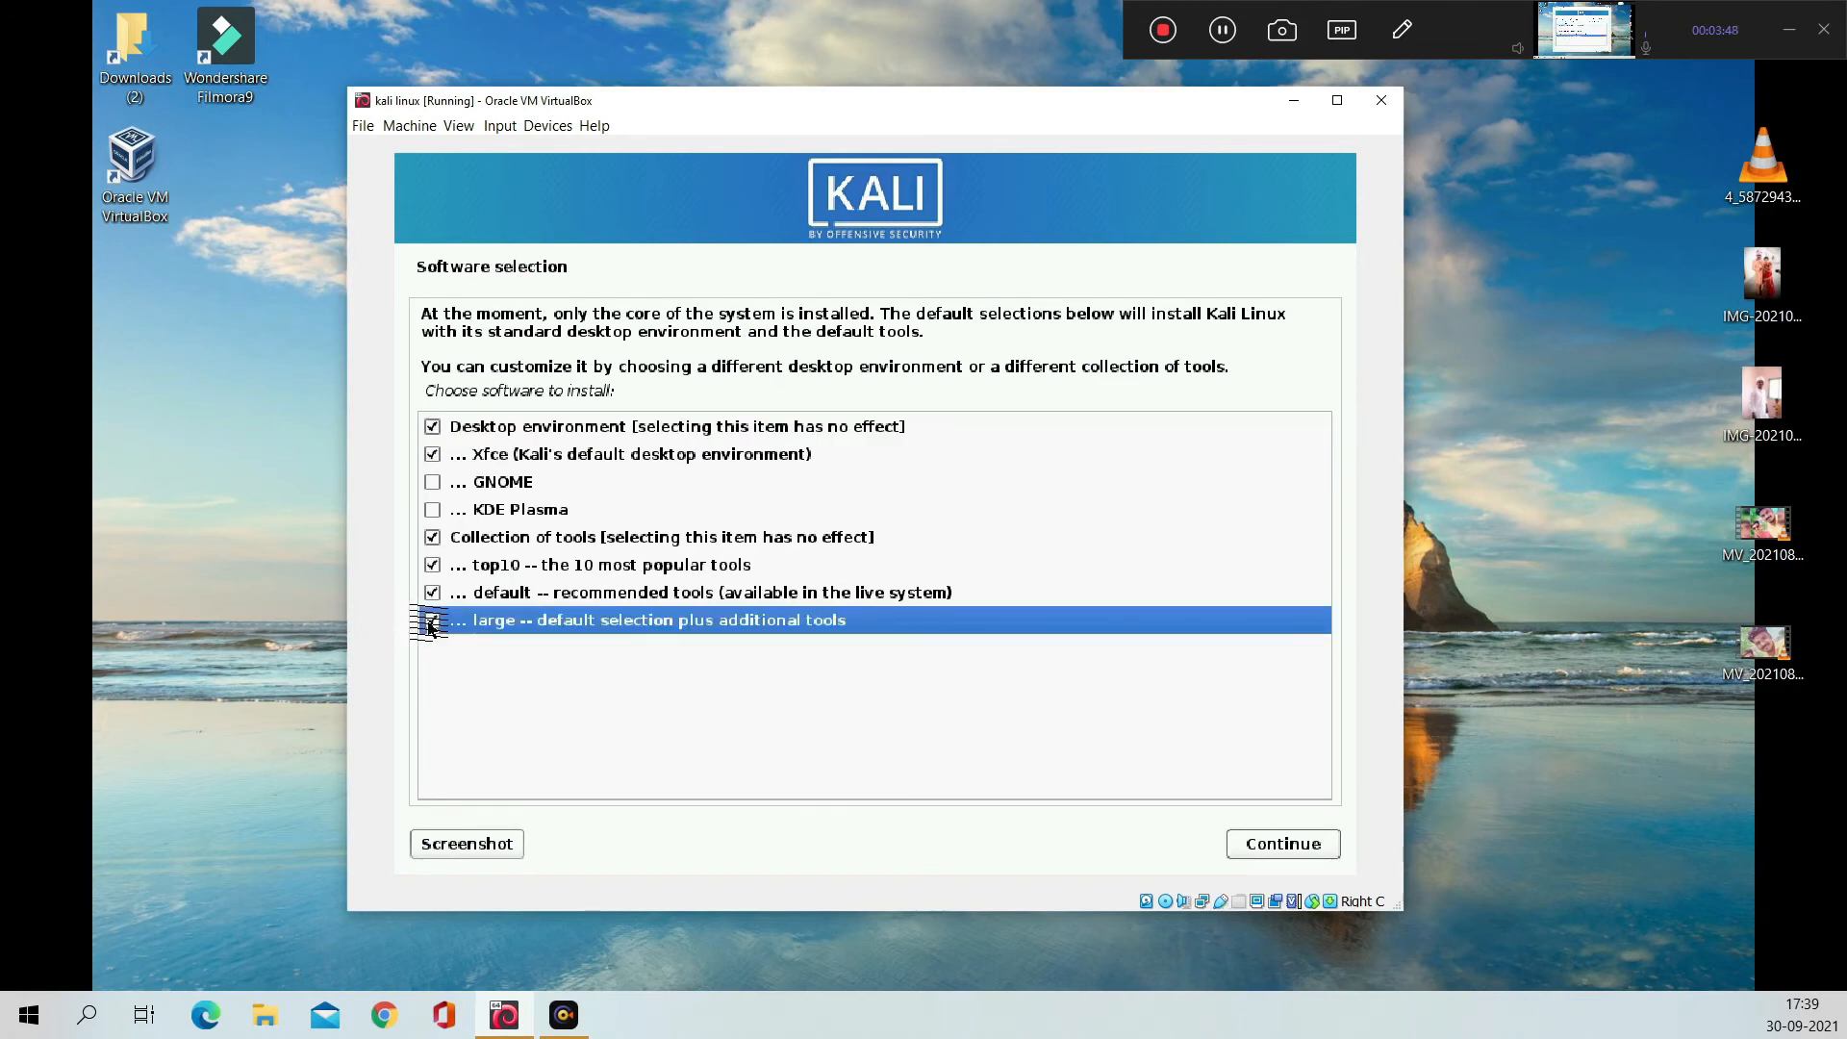
click(479, 426)
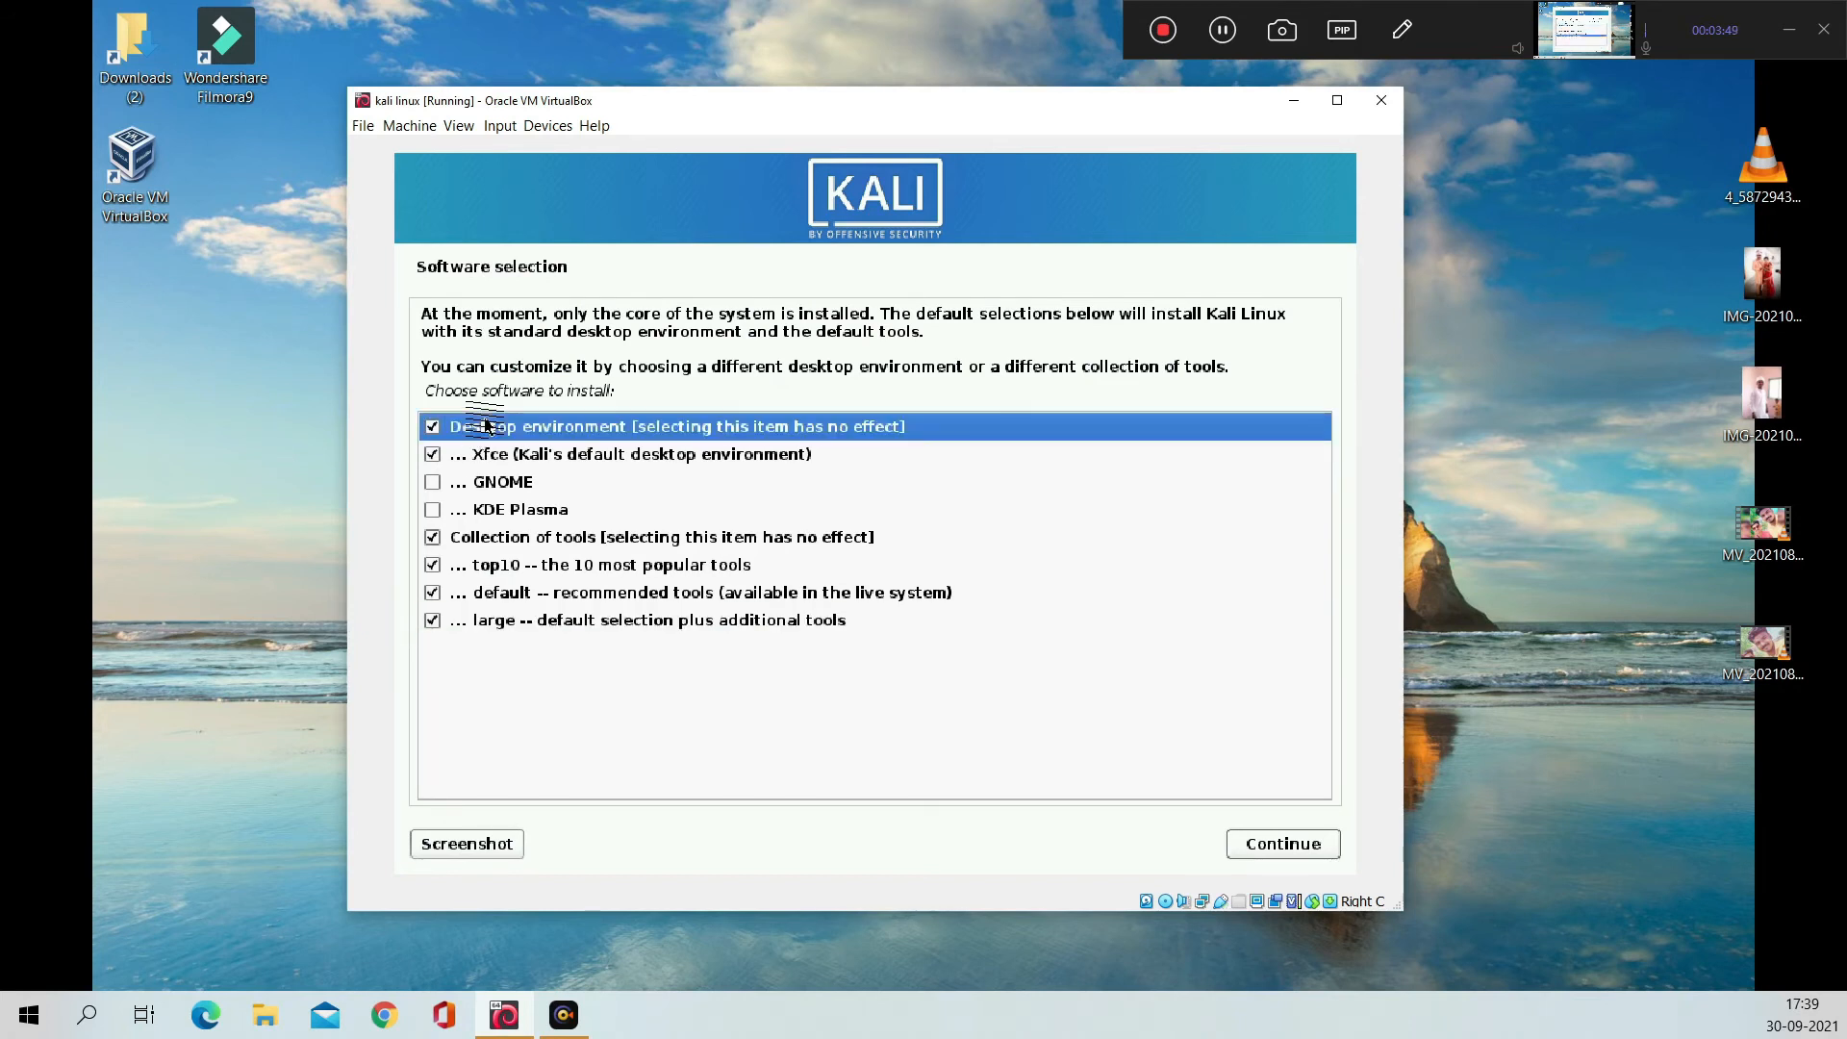
click(432, 484)
click(461, 427)
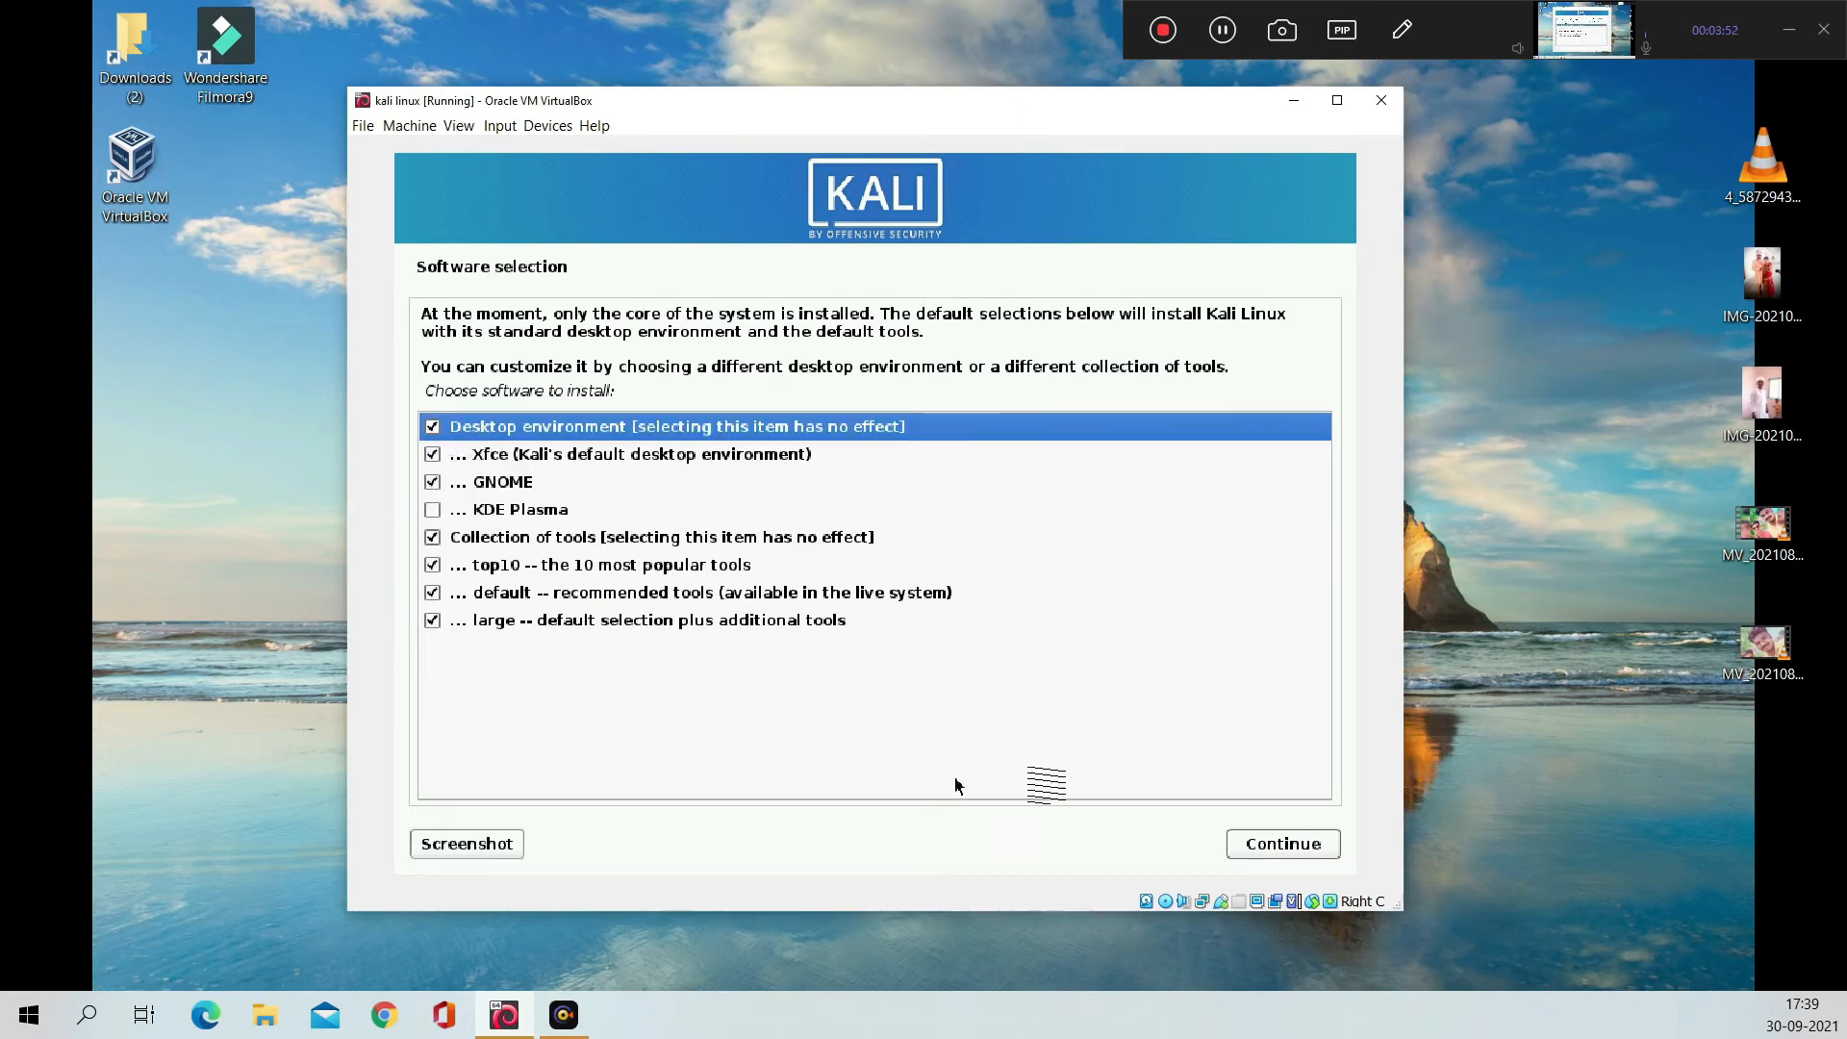
click(1294, 847)
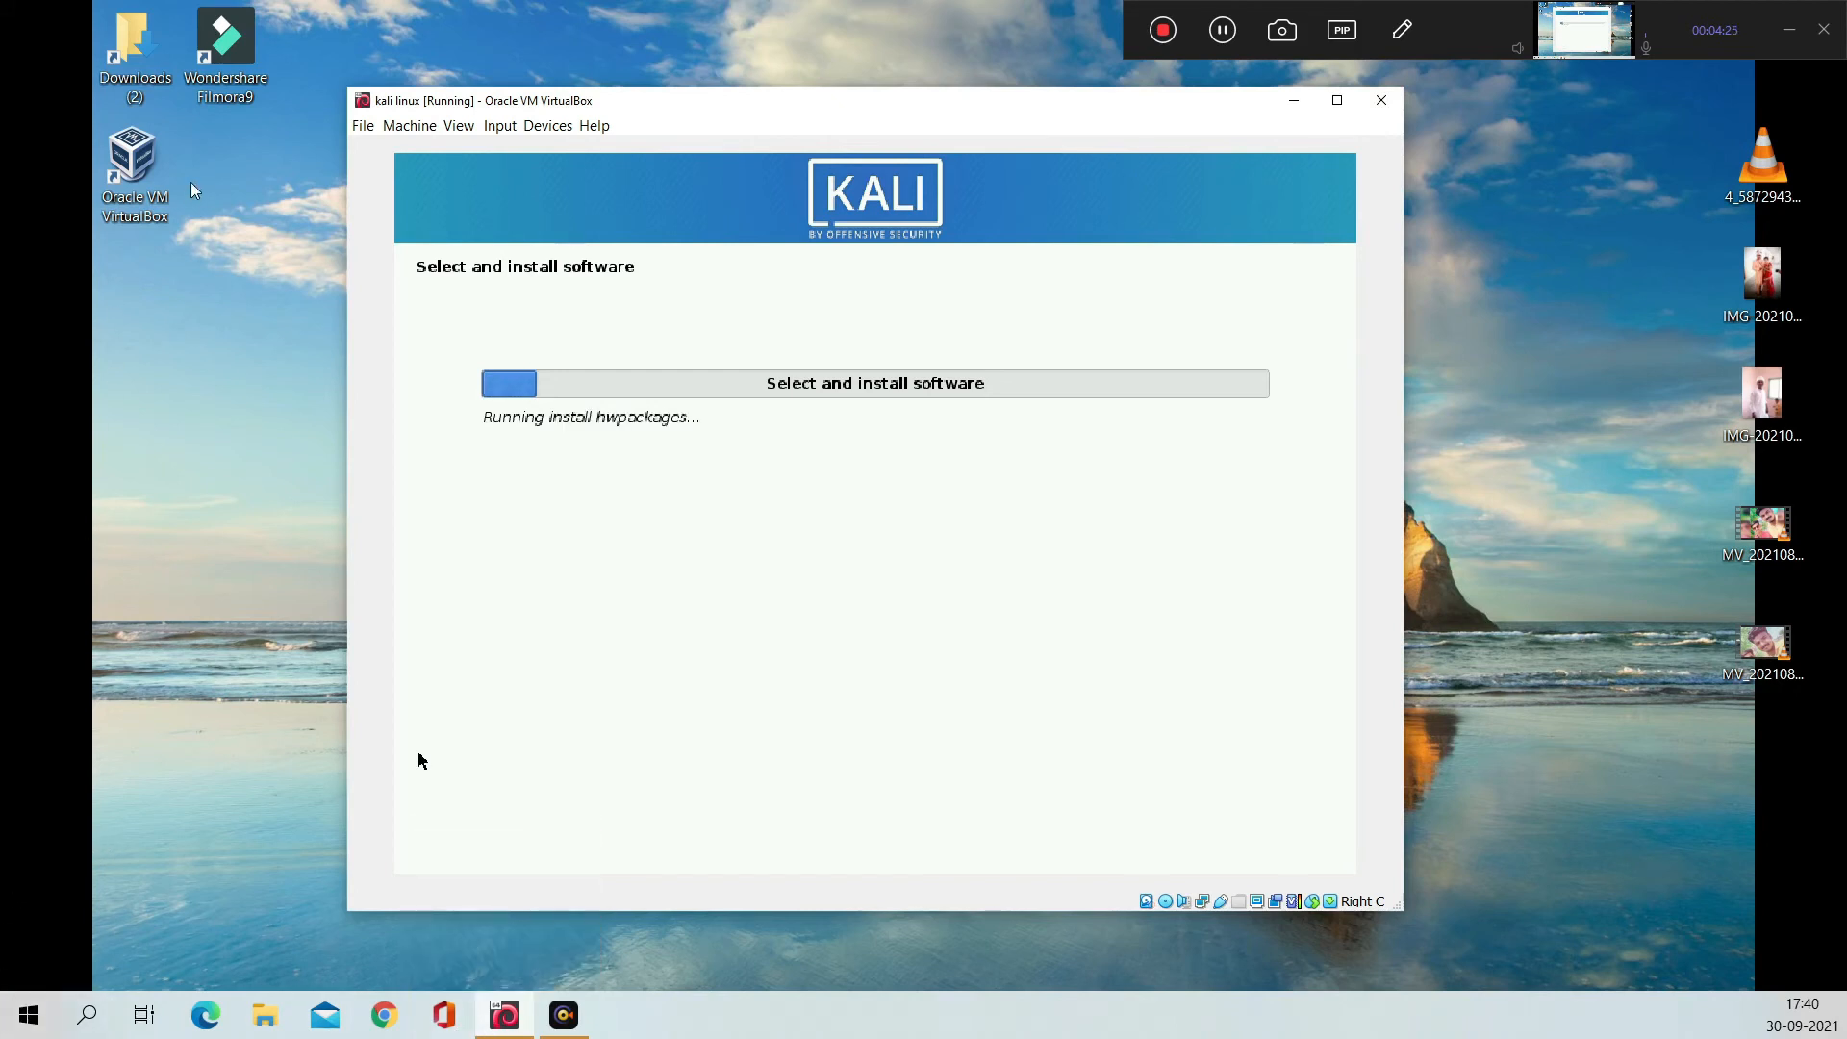
Step: Let the software installation run until the GRUB boot loader question appears
click(137, 198)
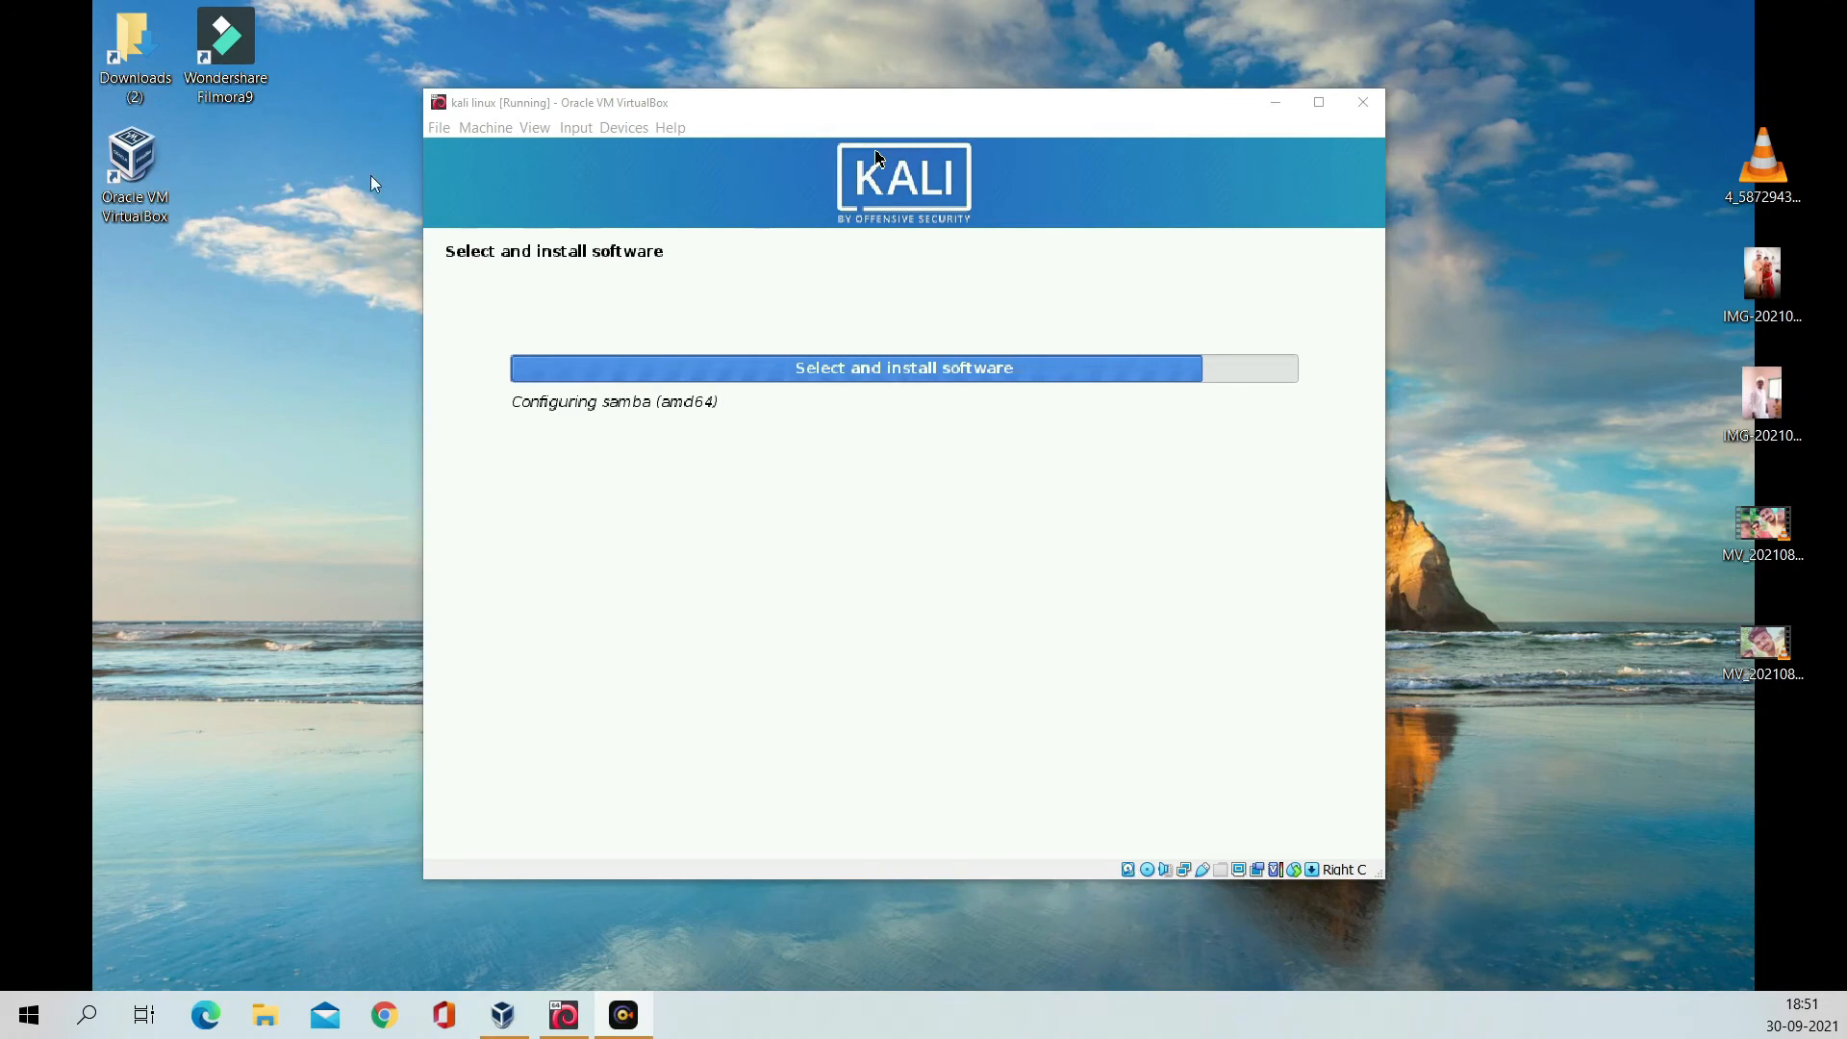
key(super+e)
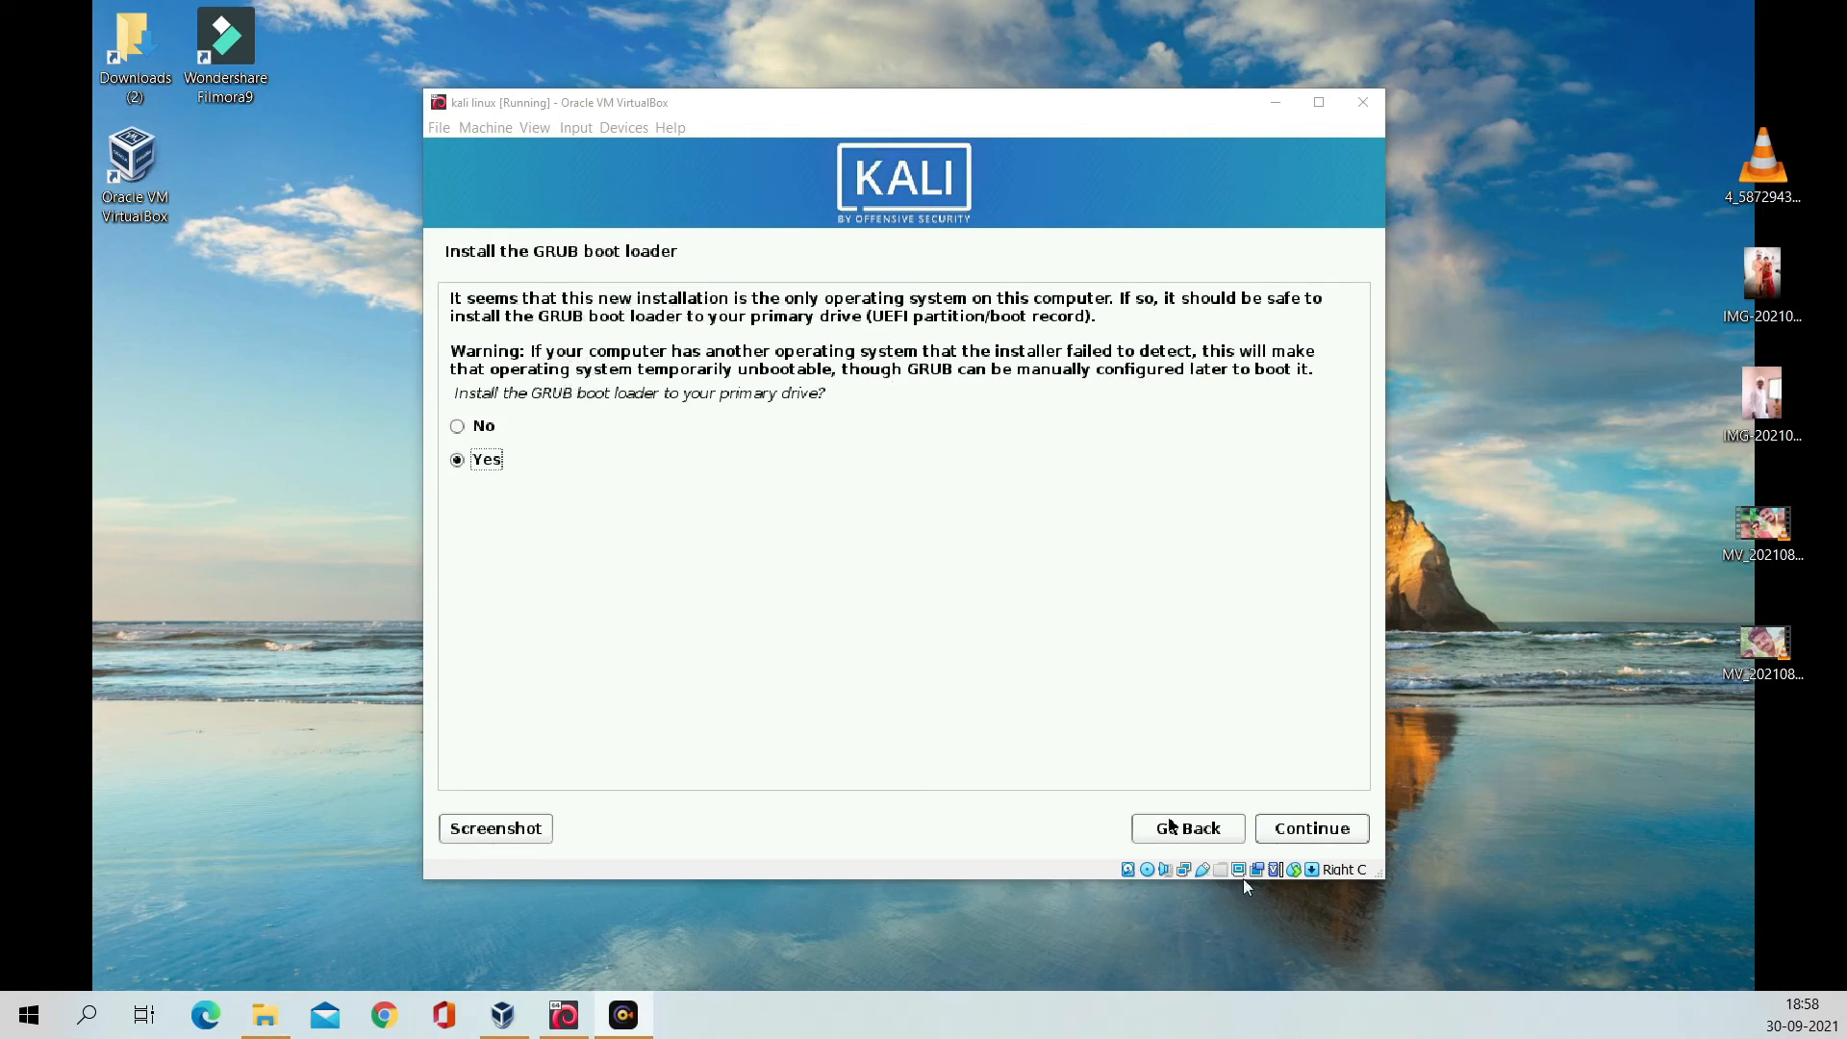
Step: Install the GRUB boot loader on /dev/sda
click(1338, 839)
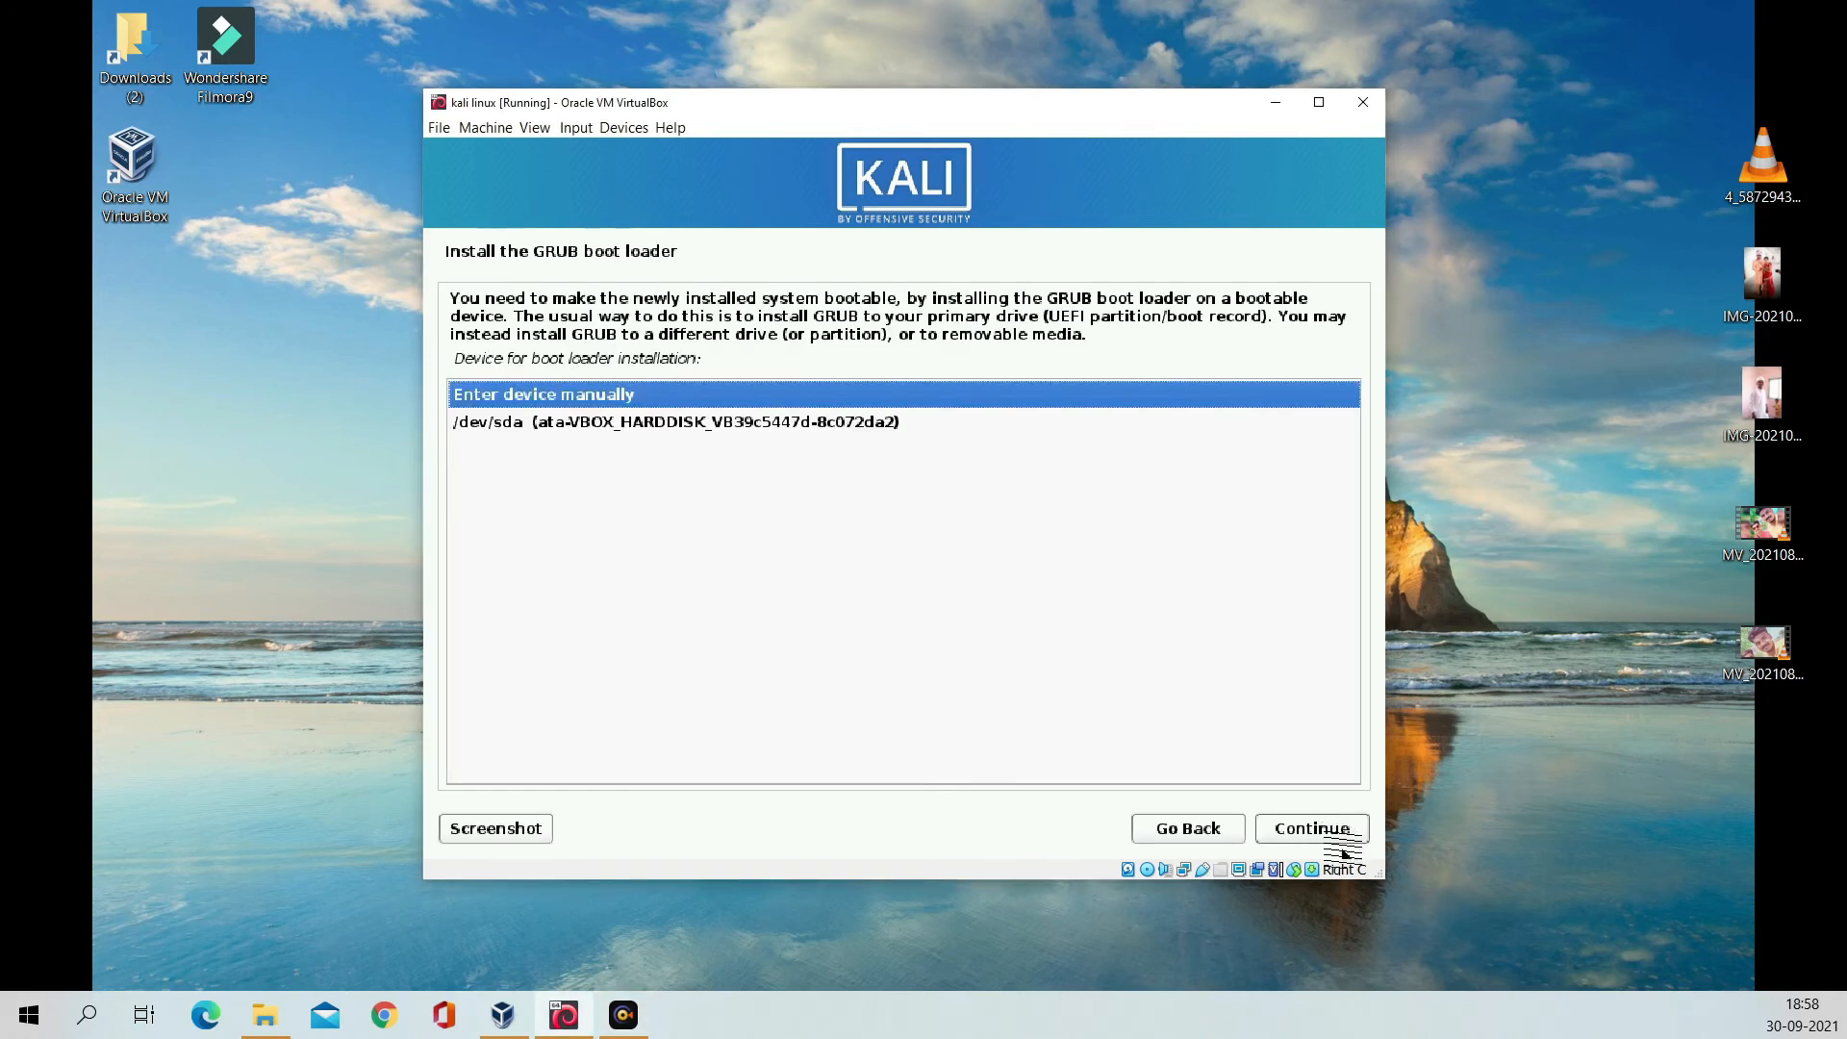
click(784, 429)
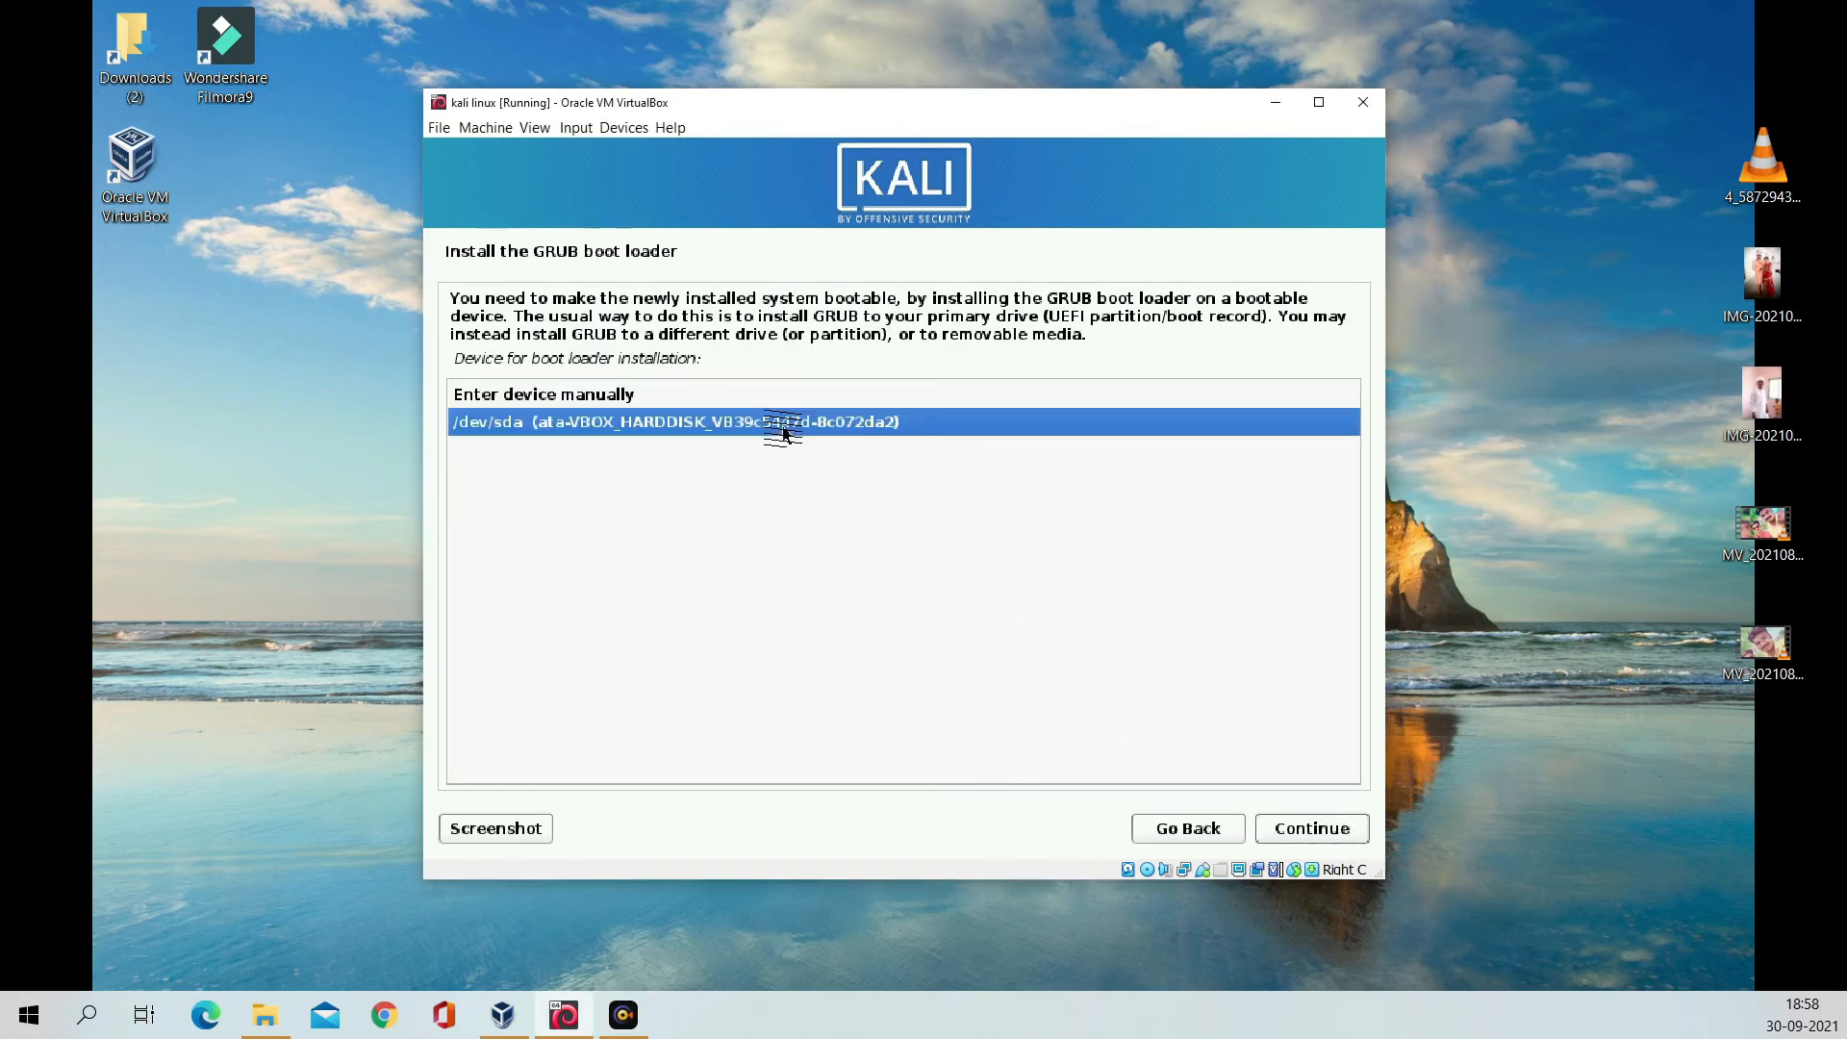
click(1362, 825)
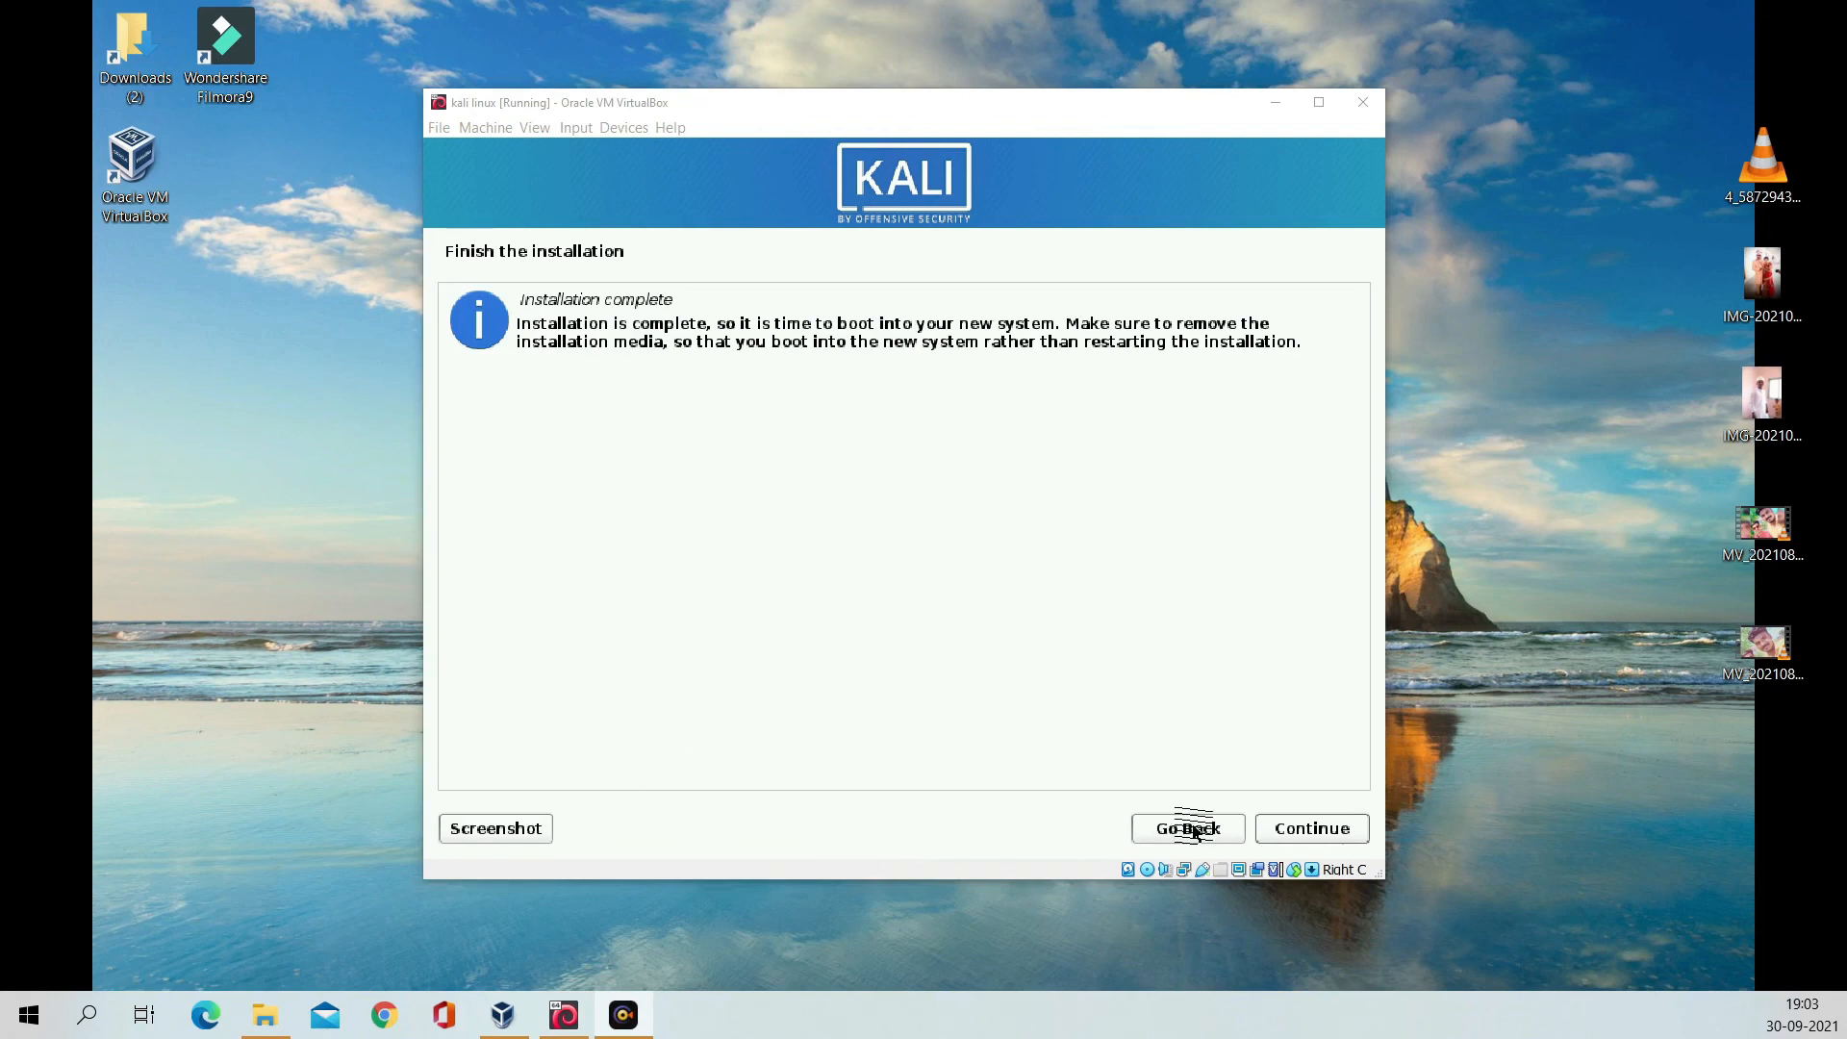
Step: Finish the installation and reboot the VM into the Kali GRUB menu
click(1320, 834)
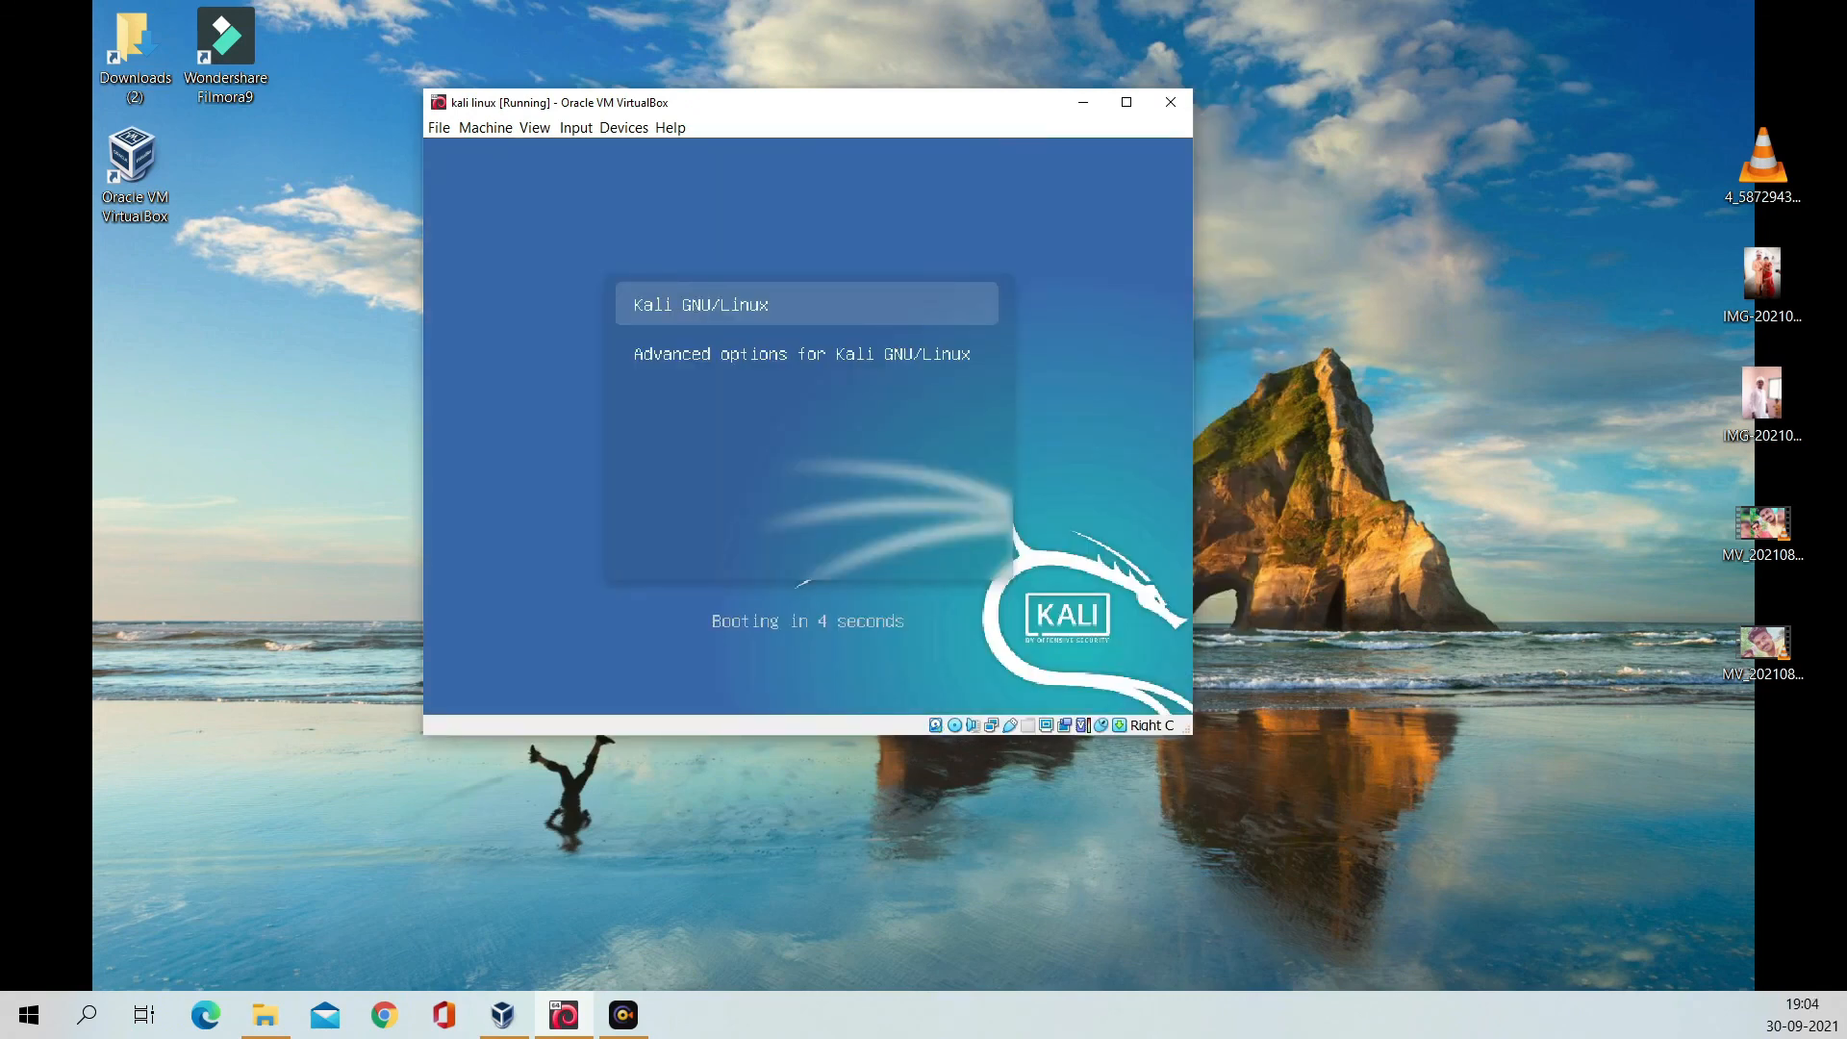
Step: Boot the Kali GNU/Linux GRUB entry through to the graphical login screen
key(Return)
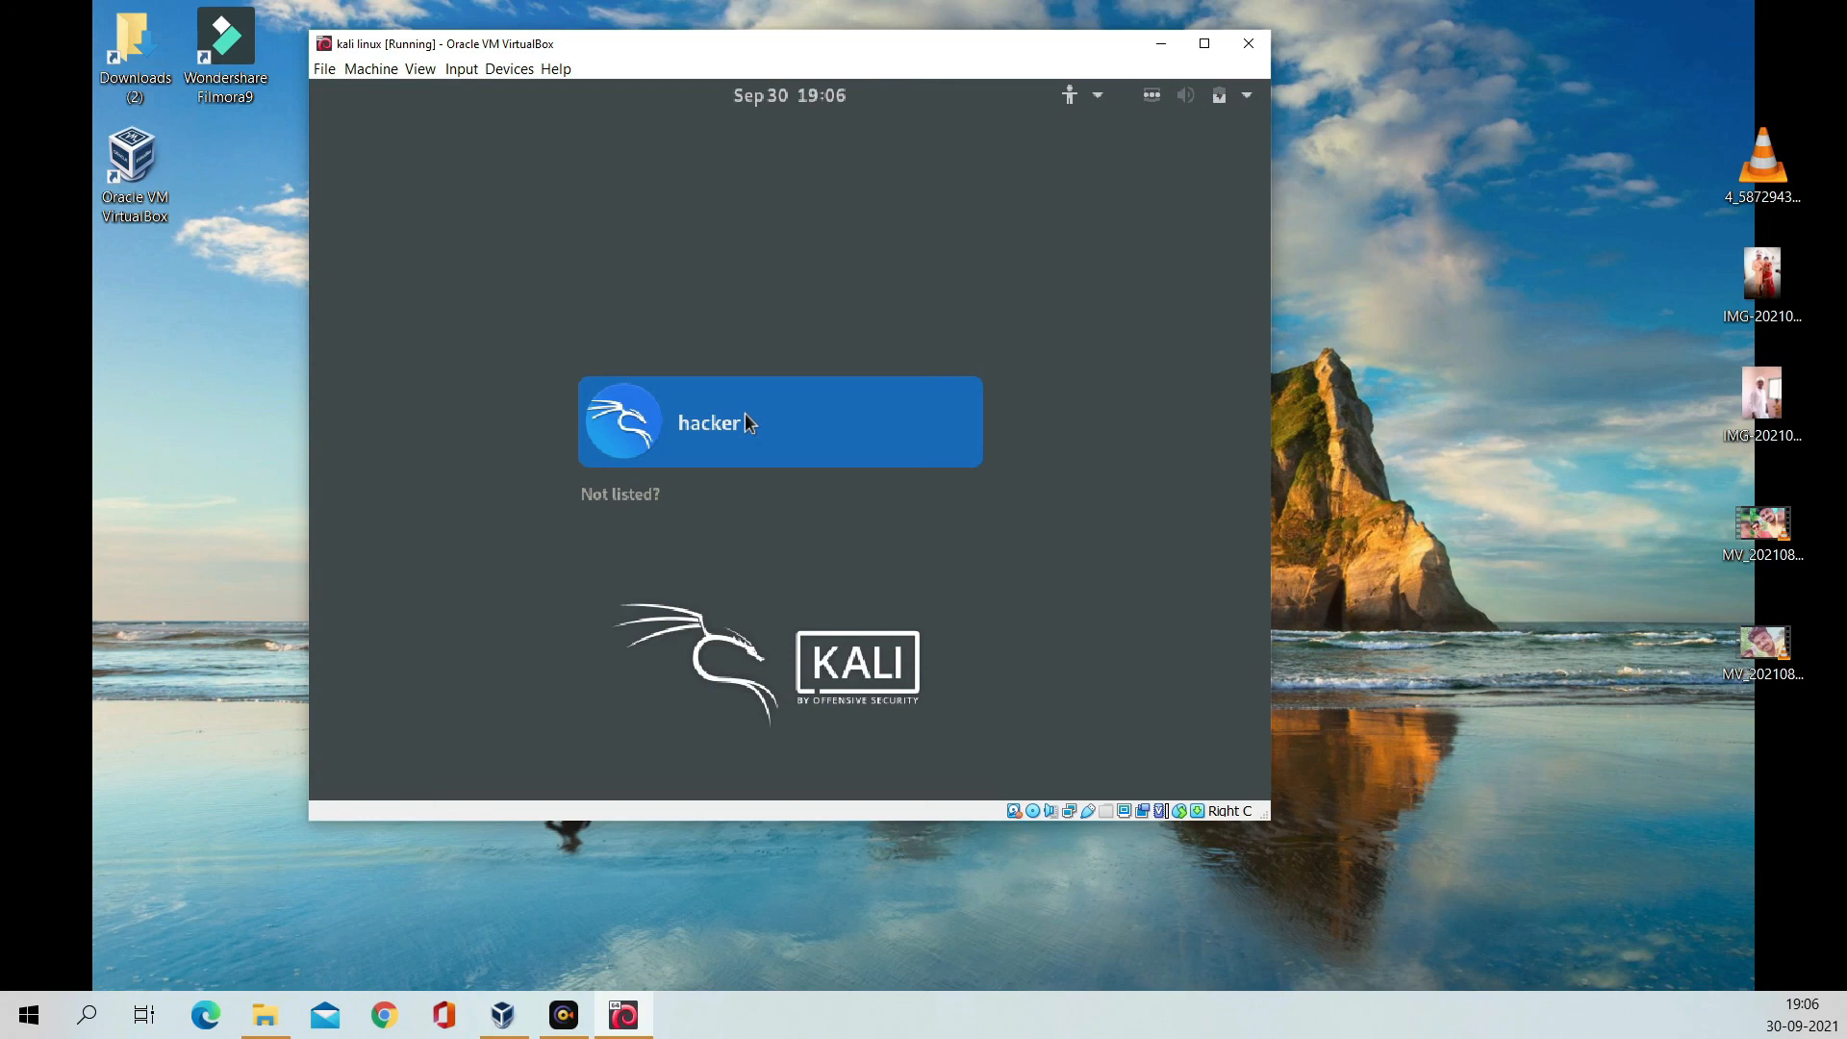
Step: Select the hacker user tile on the Kali login screen
click(745, 414)
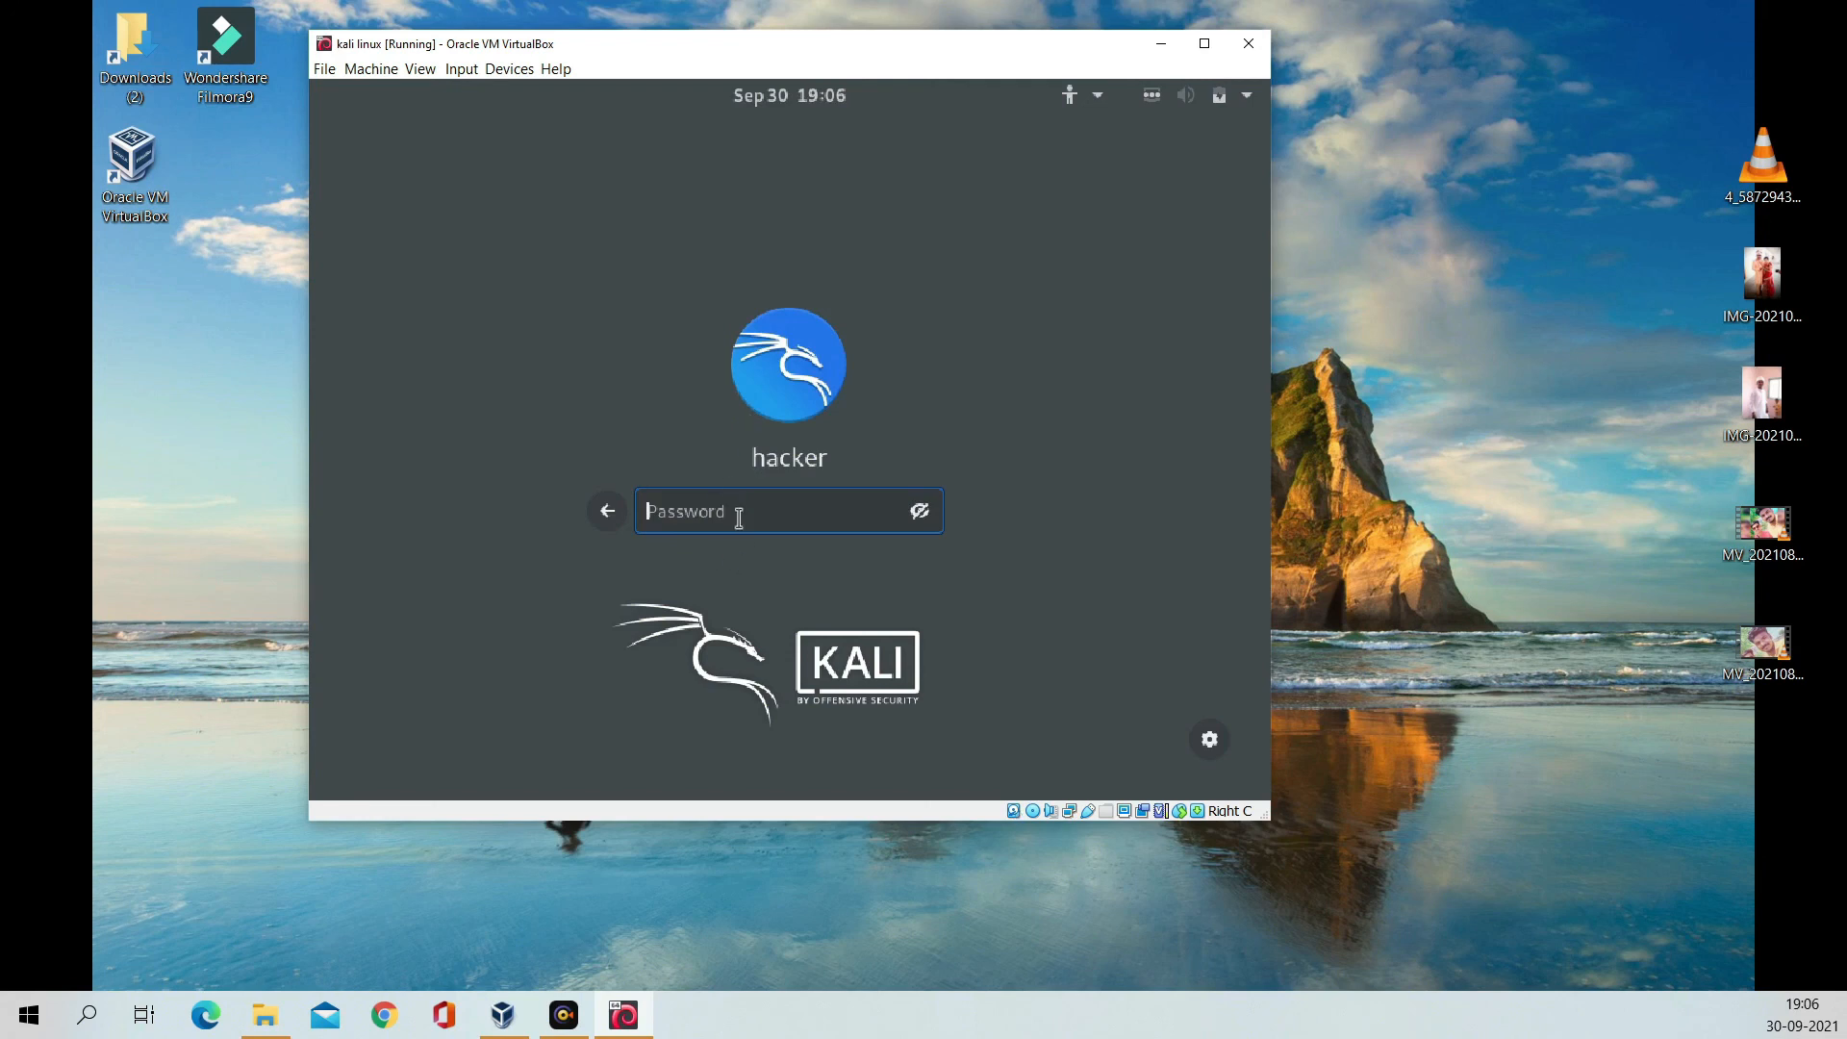
Step: Enter the hacker account password, reveal it in plain text, and submit to log in
text(•••••)
click(920, 512)
key(Return)
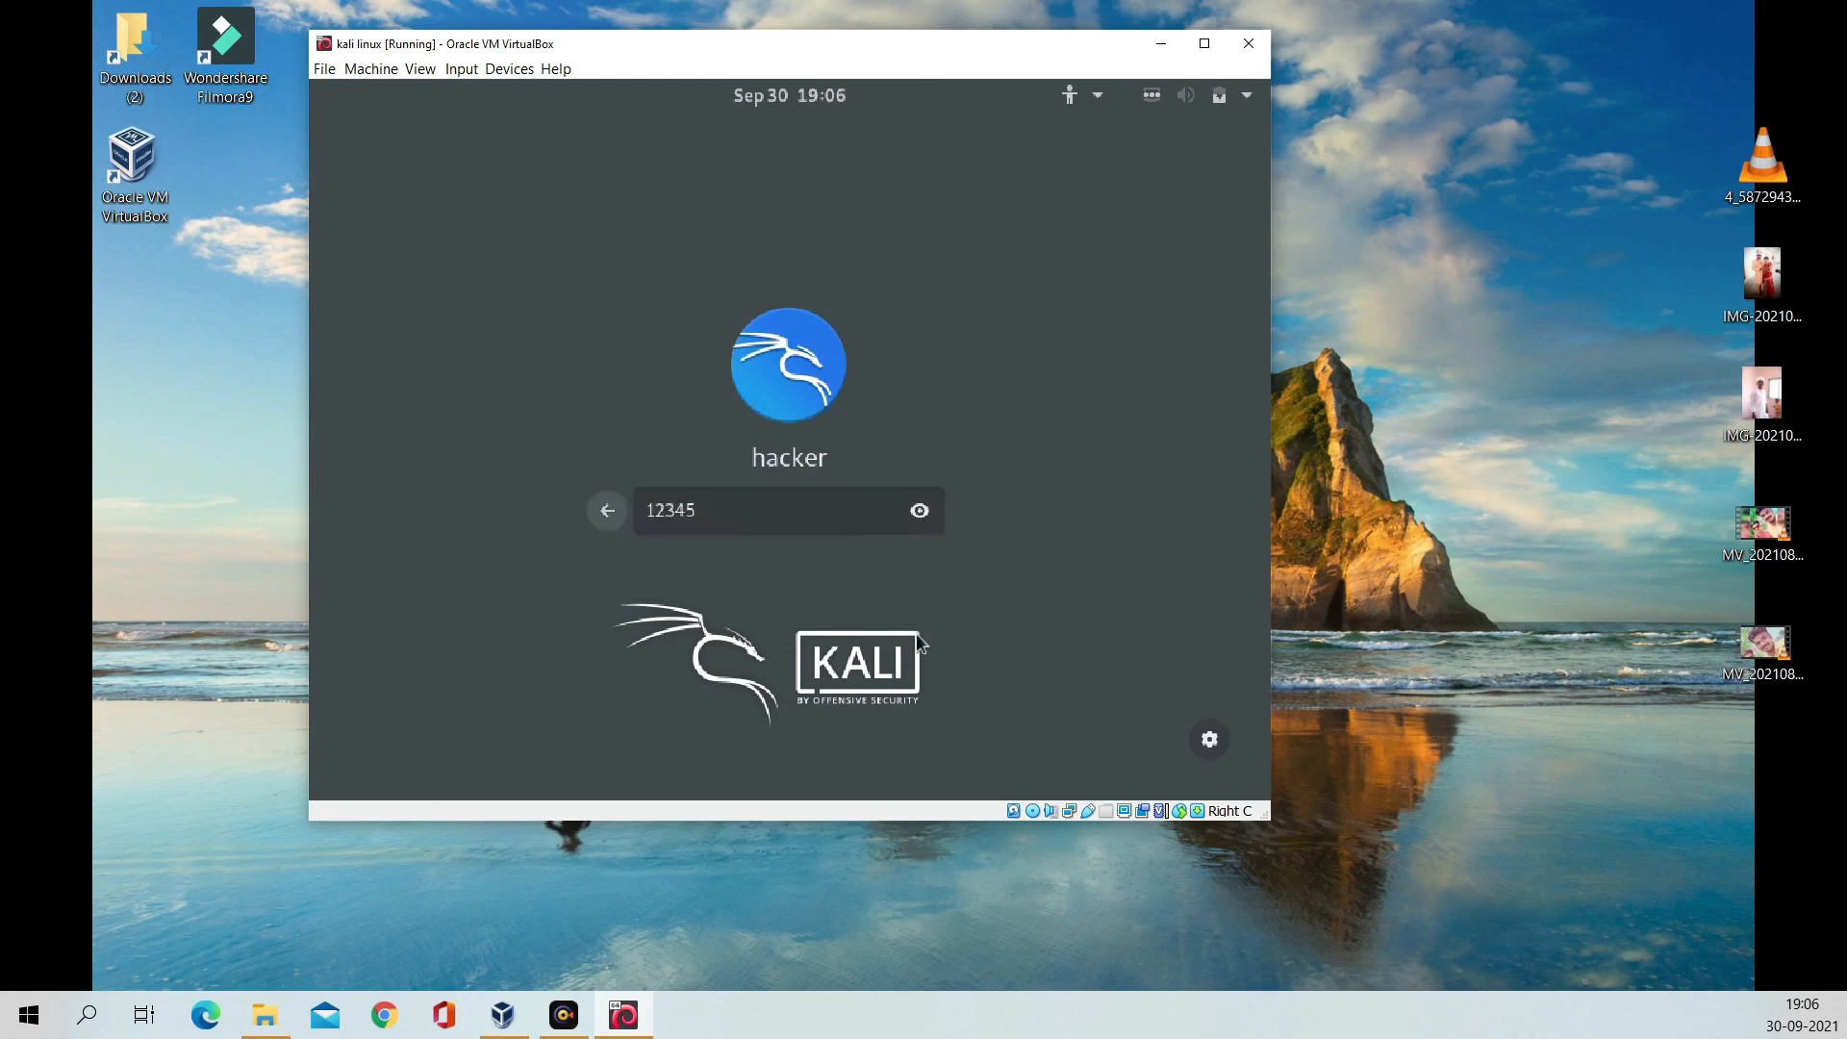